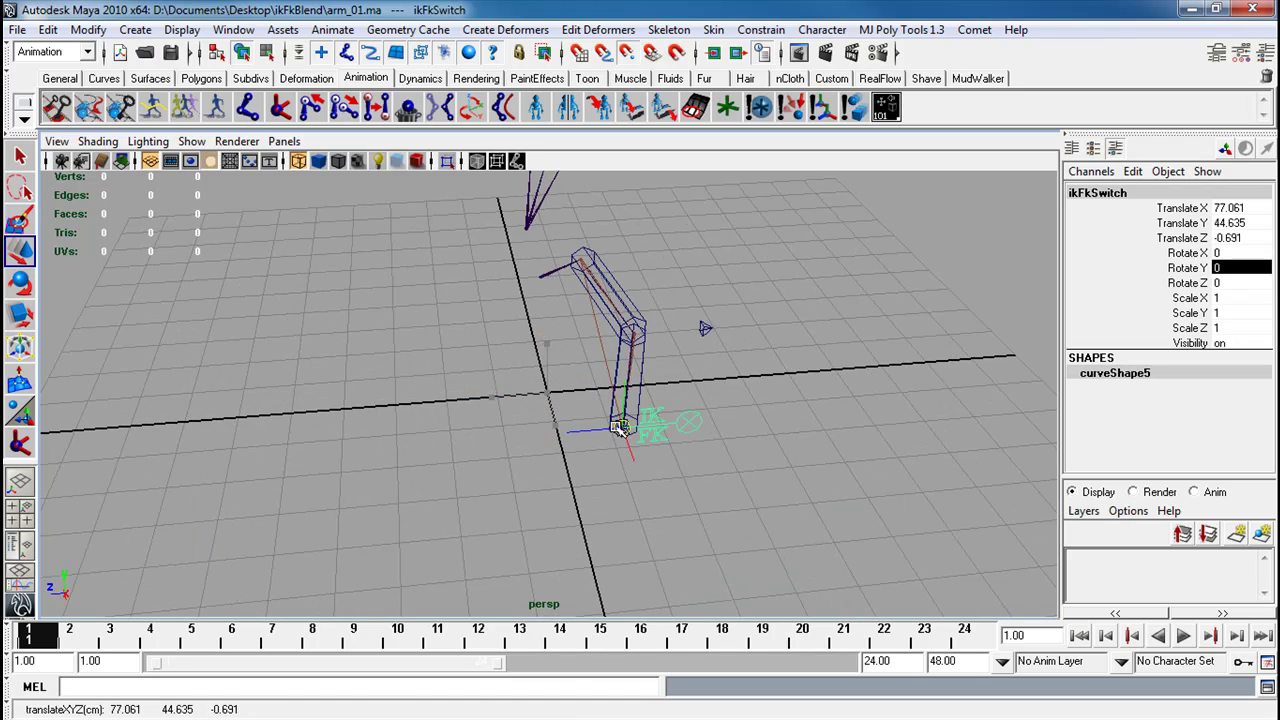
# Scale the ikFkSwitch control down uniformly to about 0.643
pyautogui.keyDown('alt'); pyautogui.moveTo(700, 450); pyautogui.dragTo(690, 407); pyautogui.keyUp('alt')
pyautogui.press('f')
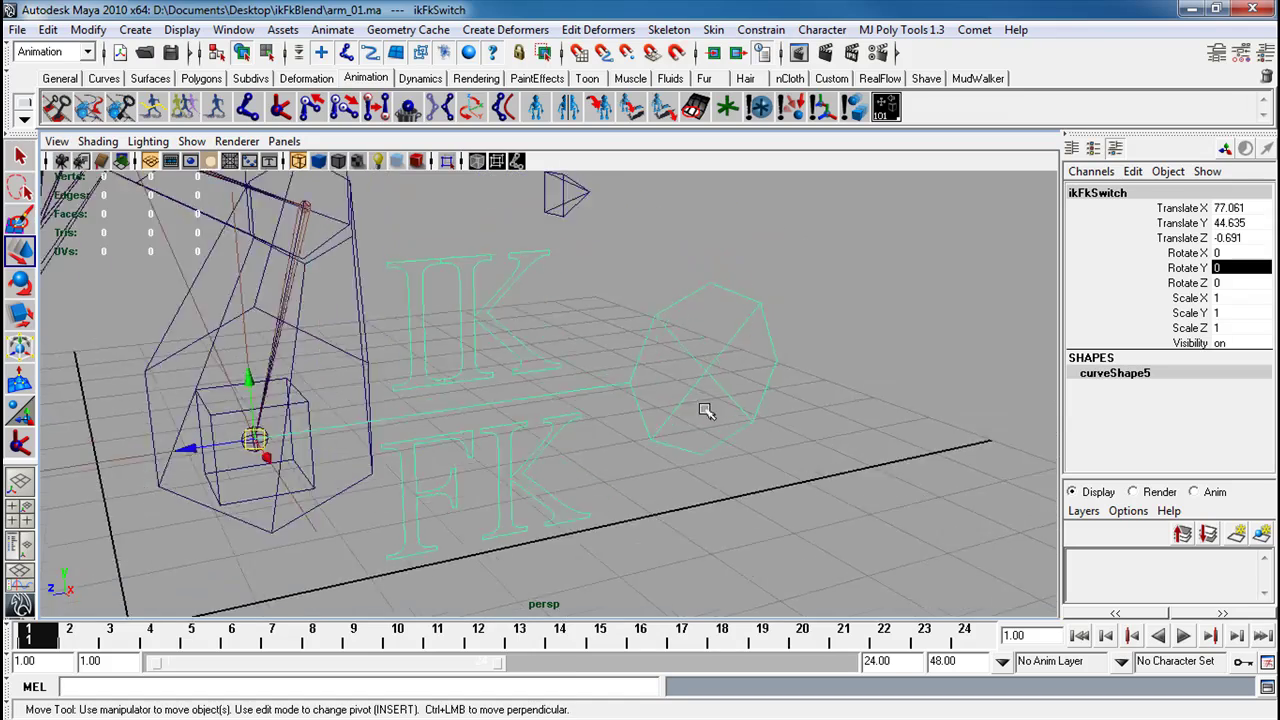
pyautogui.keyDown('alt'); pyautogui.moveTo(700, 406); pyautogui.dragTo(396, 420, button='right'); pyautogui.keyUp('alt')
pyautogui.press('r')
pyautogui.click(396, 418)
pyautogui.moveTo(396, 418); pyautogui.dragTo(431, 404)
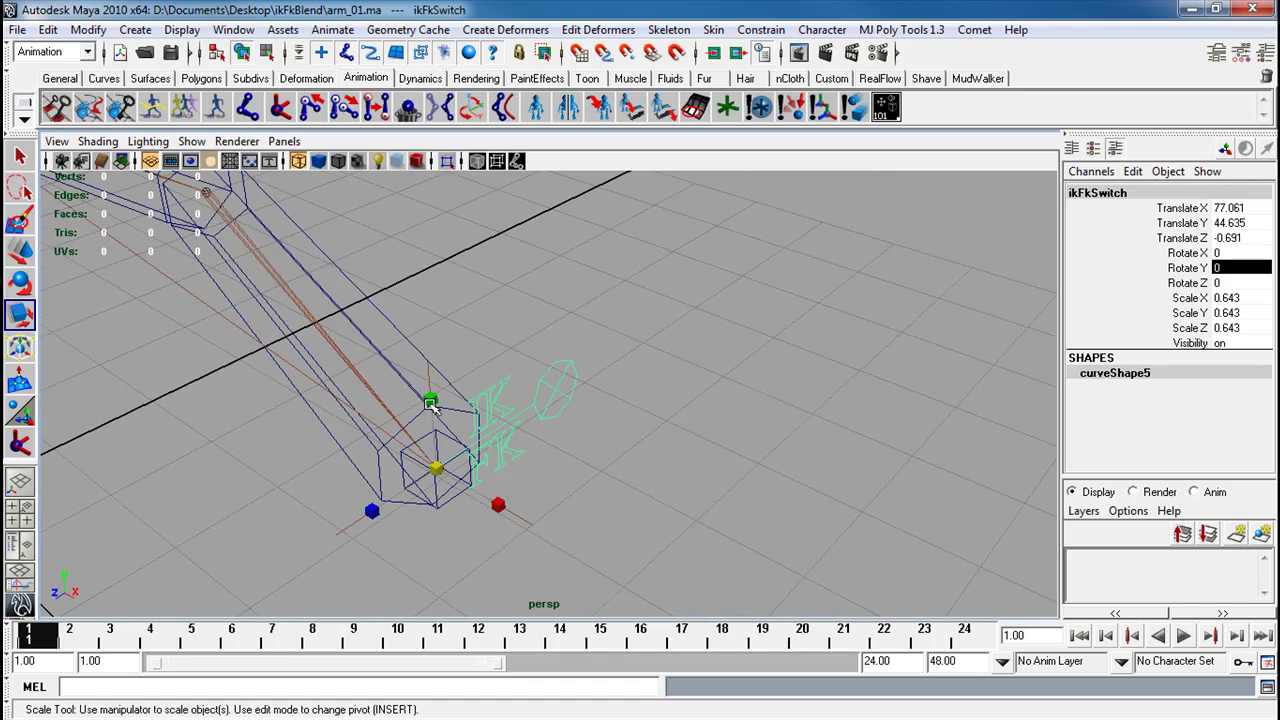
# Open the Hypergraph Hierarchy and locate the left arm's real joint chain
pyautogui.click(233, 29)
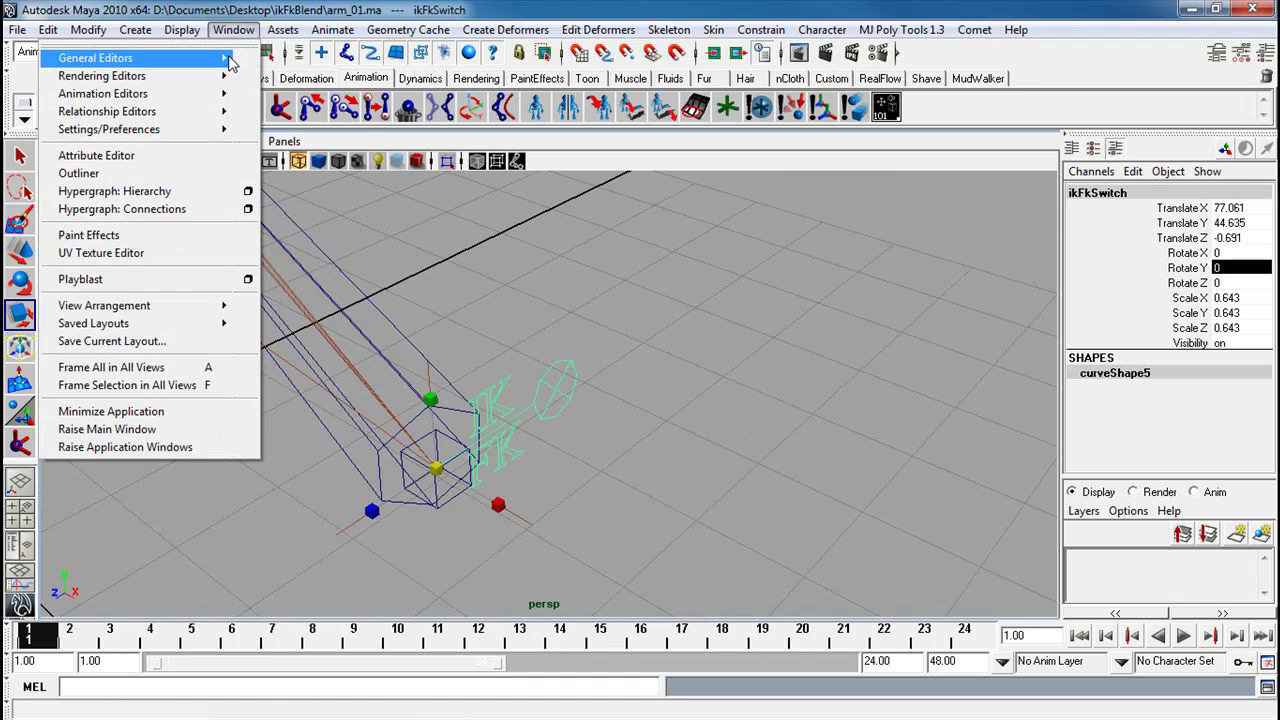
pyautogui.click(172, 191)
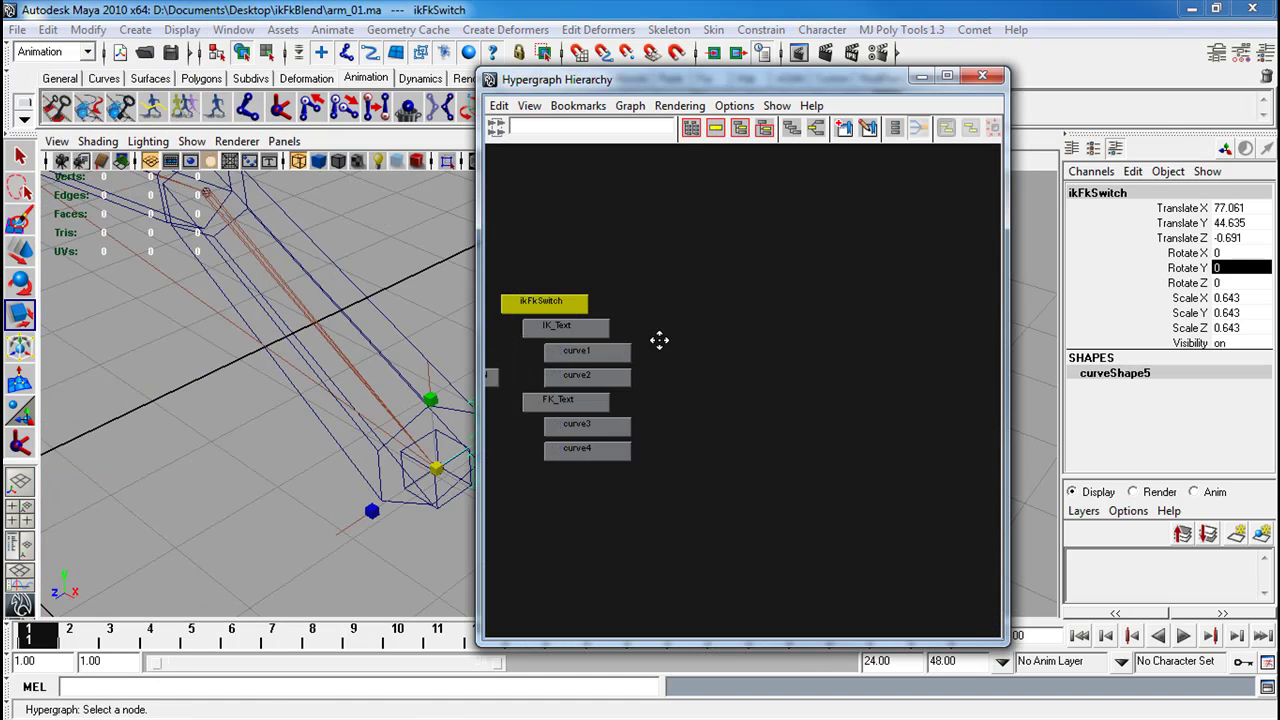
pyautogui.press('f')
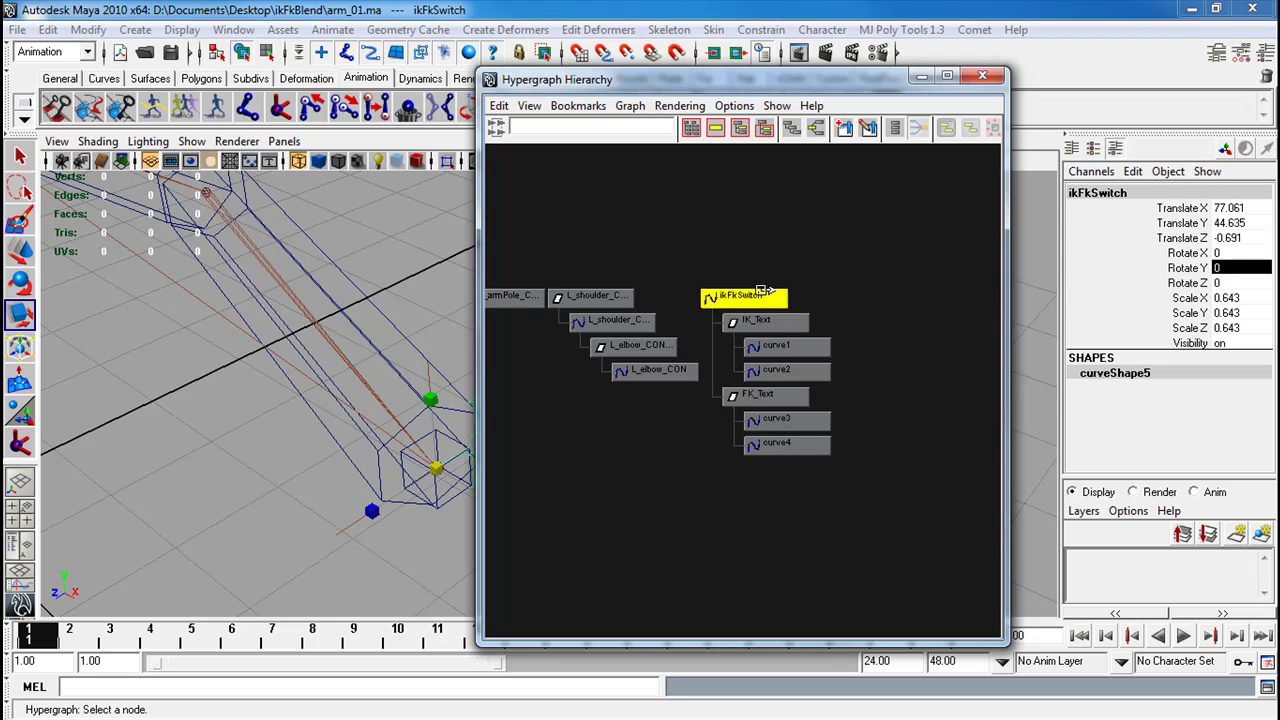
pyautogui.keyDown('alt'); pyautogui.moveTo(728, 460); pyautogui.dragTo(754, 394, button='right'); pyautogui.keyUp('alt')
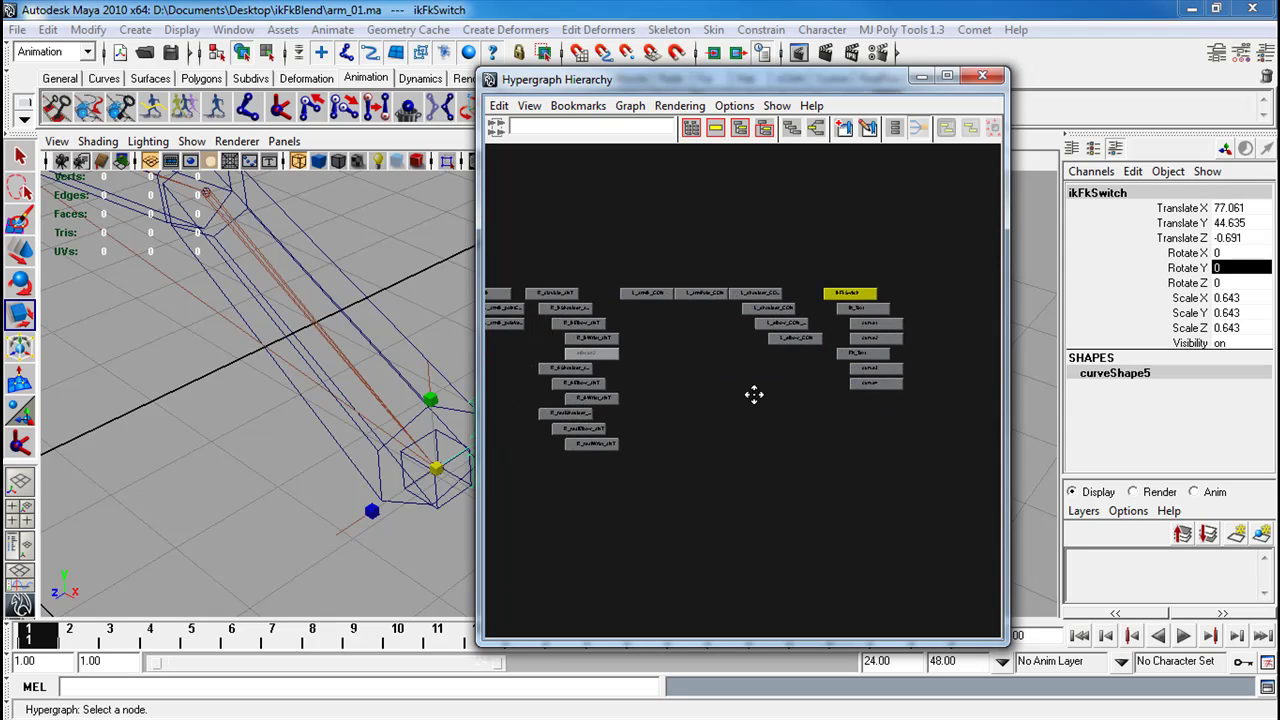
pyautogui.keyDown('alt'); pyautogui.moveTo(611, 437); pyautogui.dragTo(686, 426, button='right'); pyautogui.keyUp('alt')
pyautogui.keyDown('alt'); pyautogui.moveTo(608, 435); pyautogui.dragTo(663, 423, button='middle'); pyautogui.keyUp('alt')
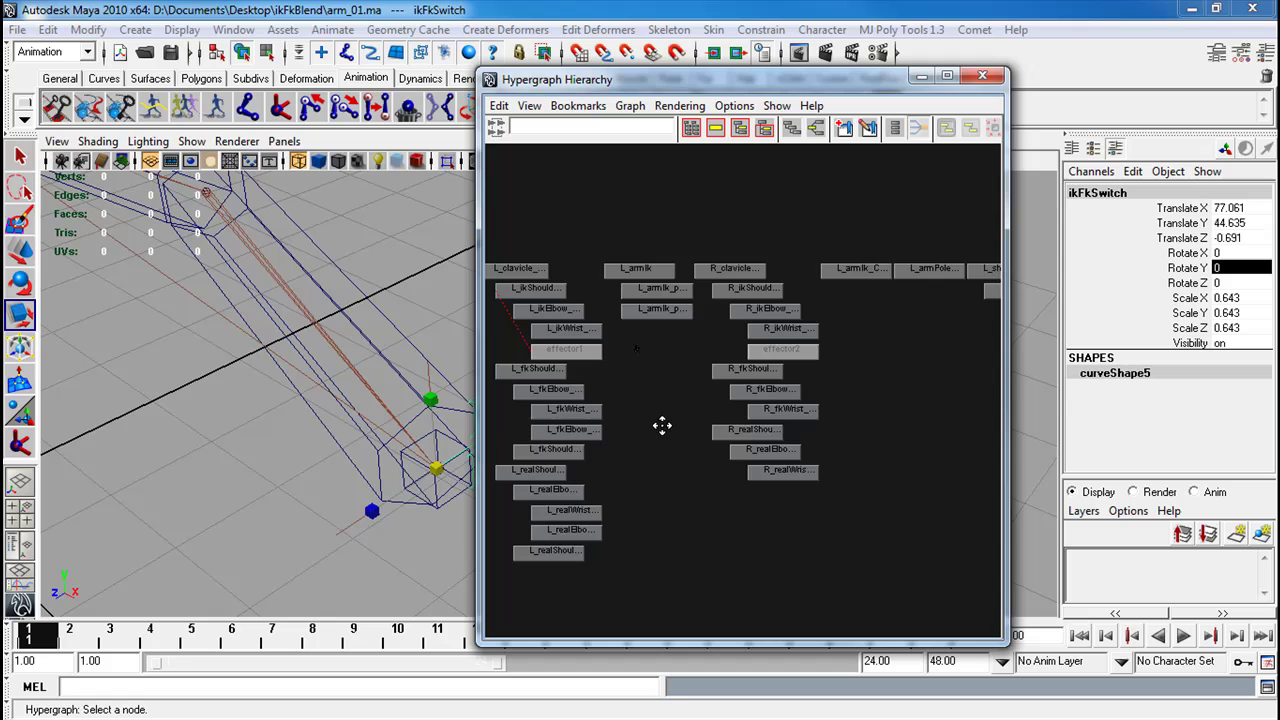
# Select L_realWrist_JNT followed by the ikFkSwitch control and open the Point Constraint options
pyautogui.click(577, 515)
pyautogui.keyDown('alt'); pyautogui.moveTo(577, 515); pyautogui.dragTo(711, 418, button='middle'); pyautogui.keyUp('alt')
pyautogui.click(752, 311)
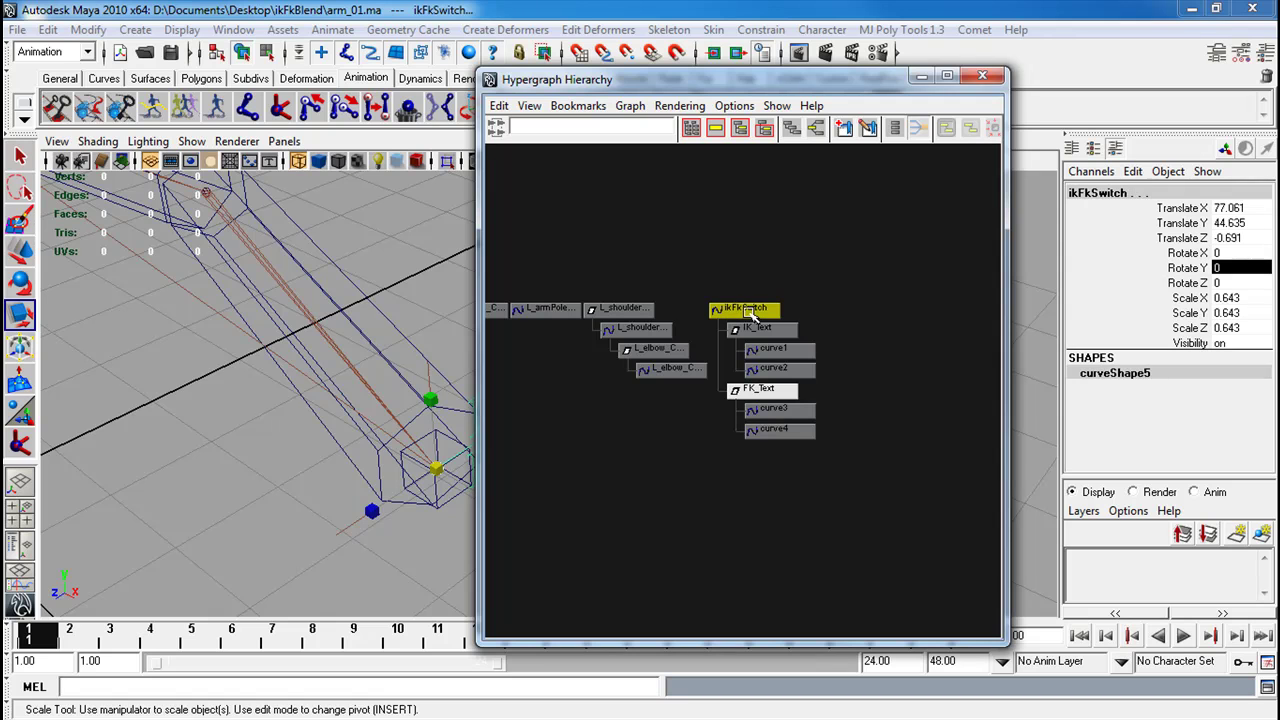
pyautogui.click(750, 30)
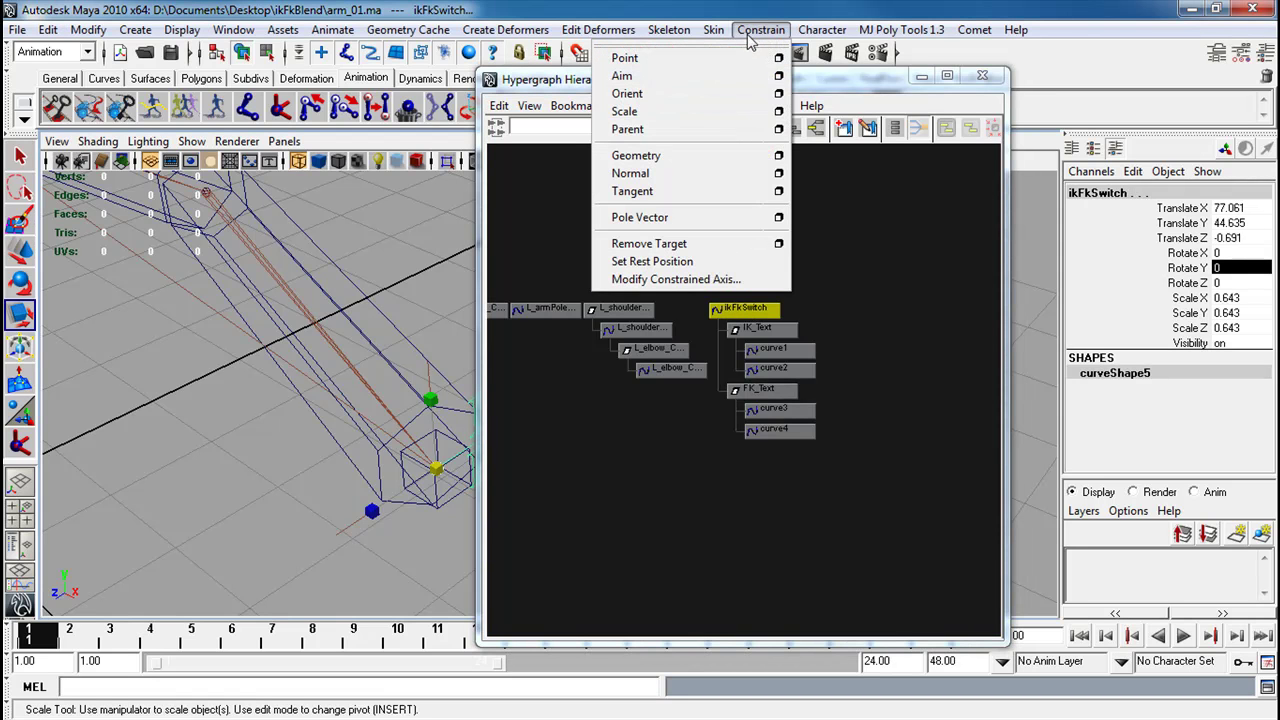
pyautogui.click(778, 58)
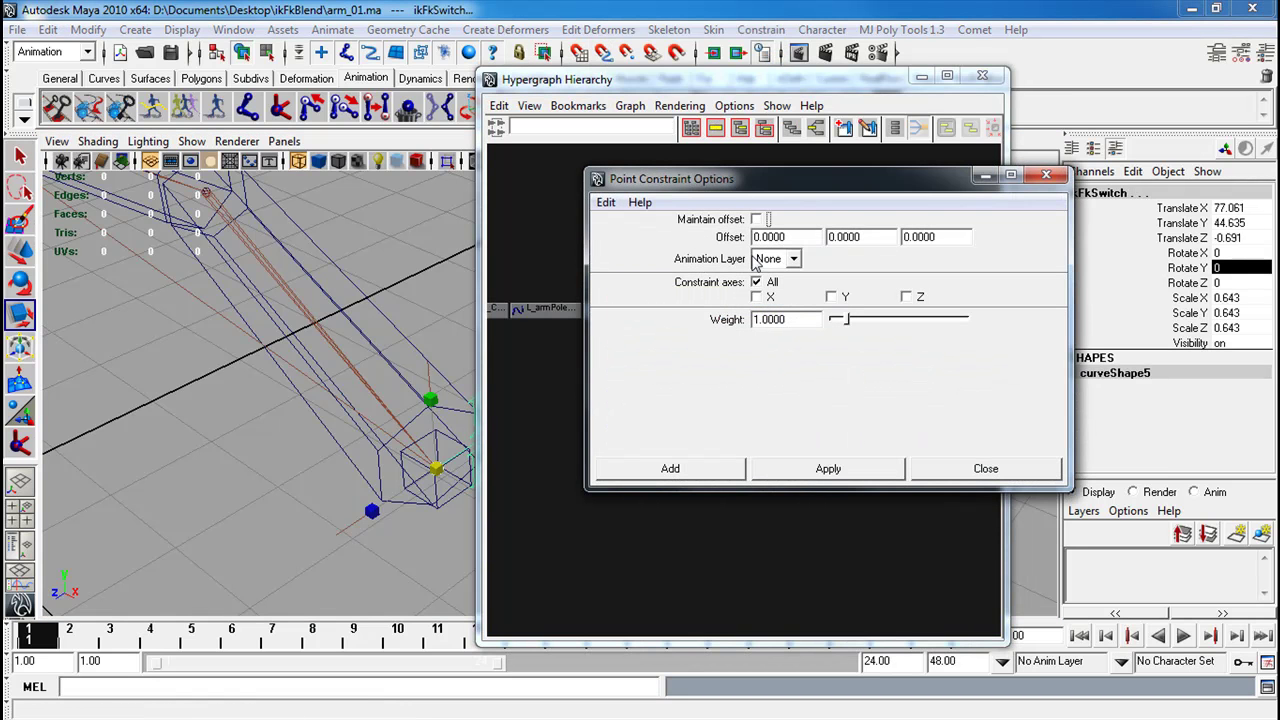
# Select only the ikFkSwitch control, freeze its transformations, and clear the selection
pyautogui.moveTo(700, 178); pyautogui.dragTo(843, 390)
pyautogui.click(543, 296)
pyautogui.click(745, 308)
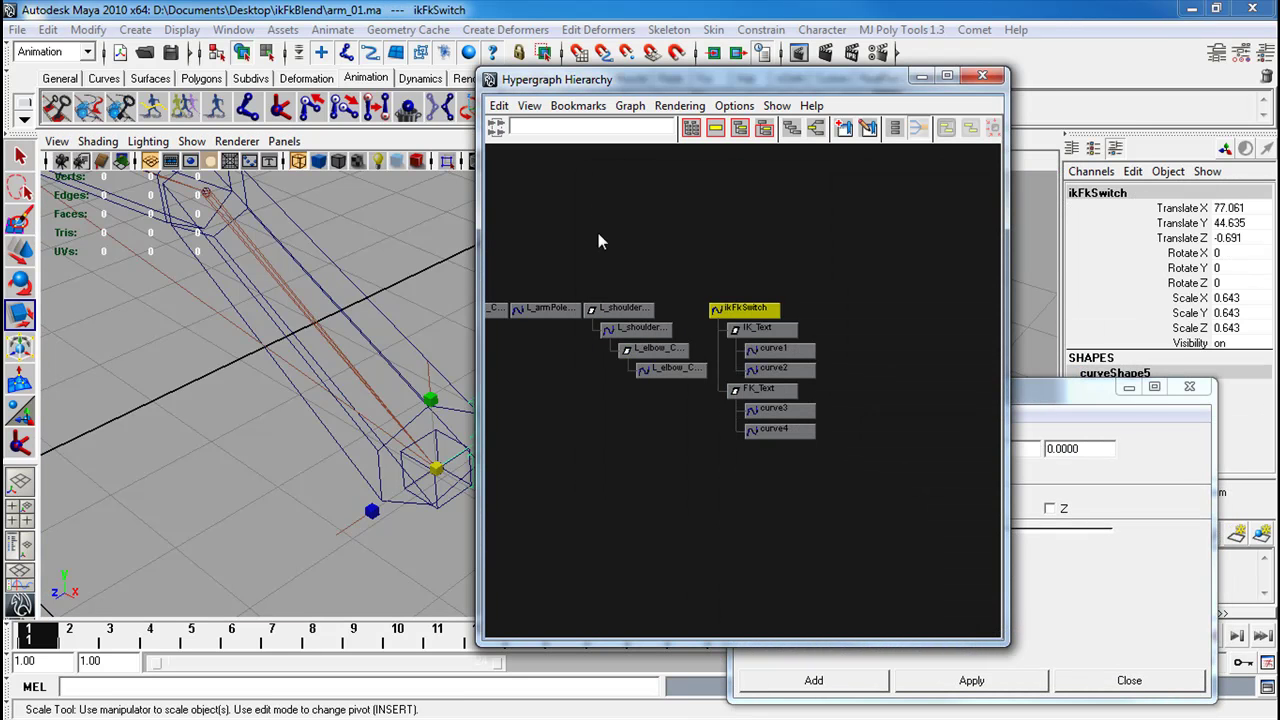
pyautogui.click(88, 29)
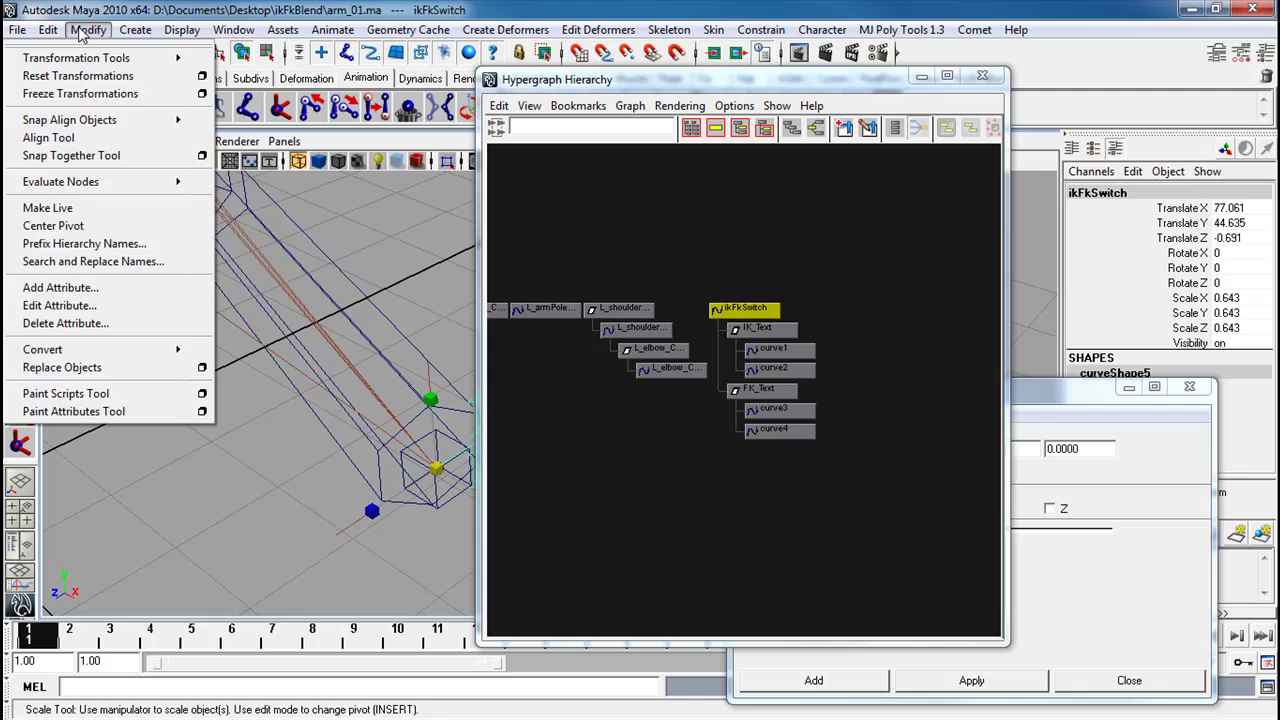
pyautogui.click(81, 94)
pyautogui.click(749, 505)
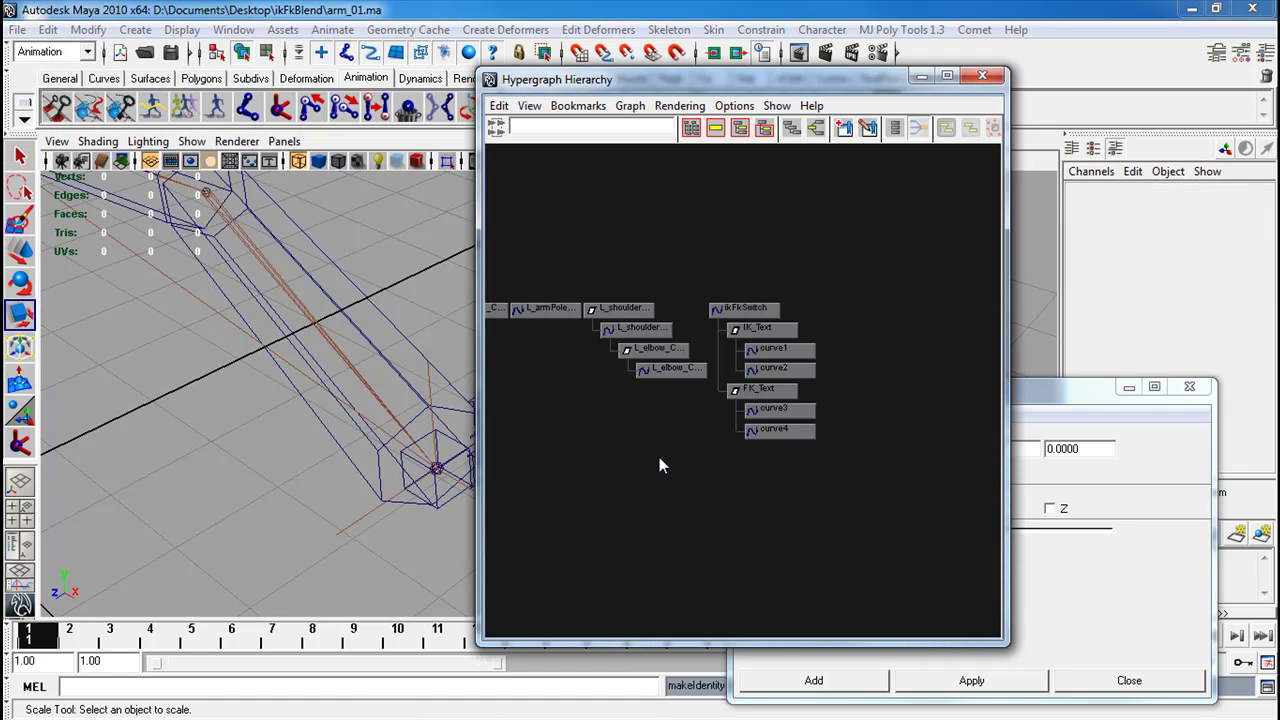
# Point constrain ikFkSwitch to L_realWrist_JNT on all axes with Maintain offset off and weight 1, and close the options
pyautogui.click(598, 513)
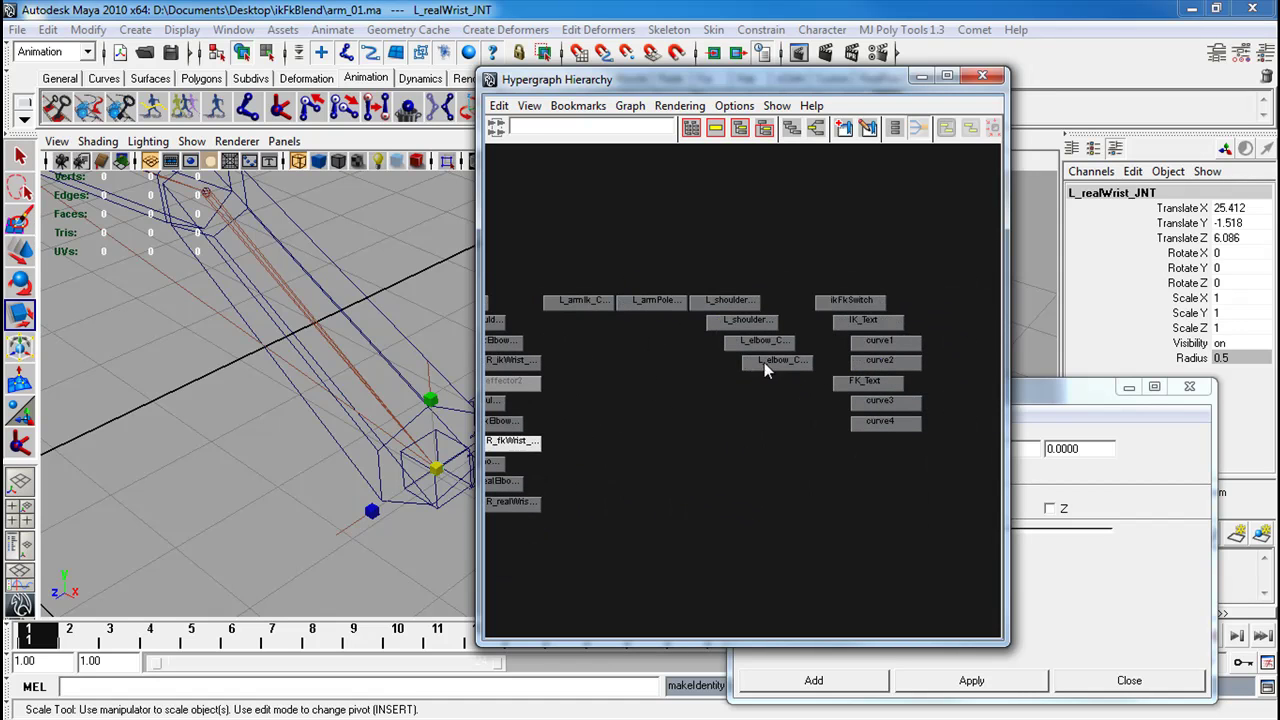
pyautogui.click(832, 303)
pyautogui.moveTo(1040, 396); pyautogui.dragTo(903, 208)
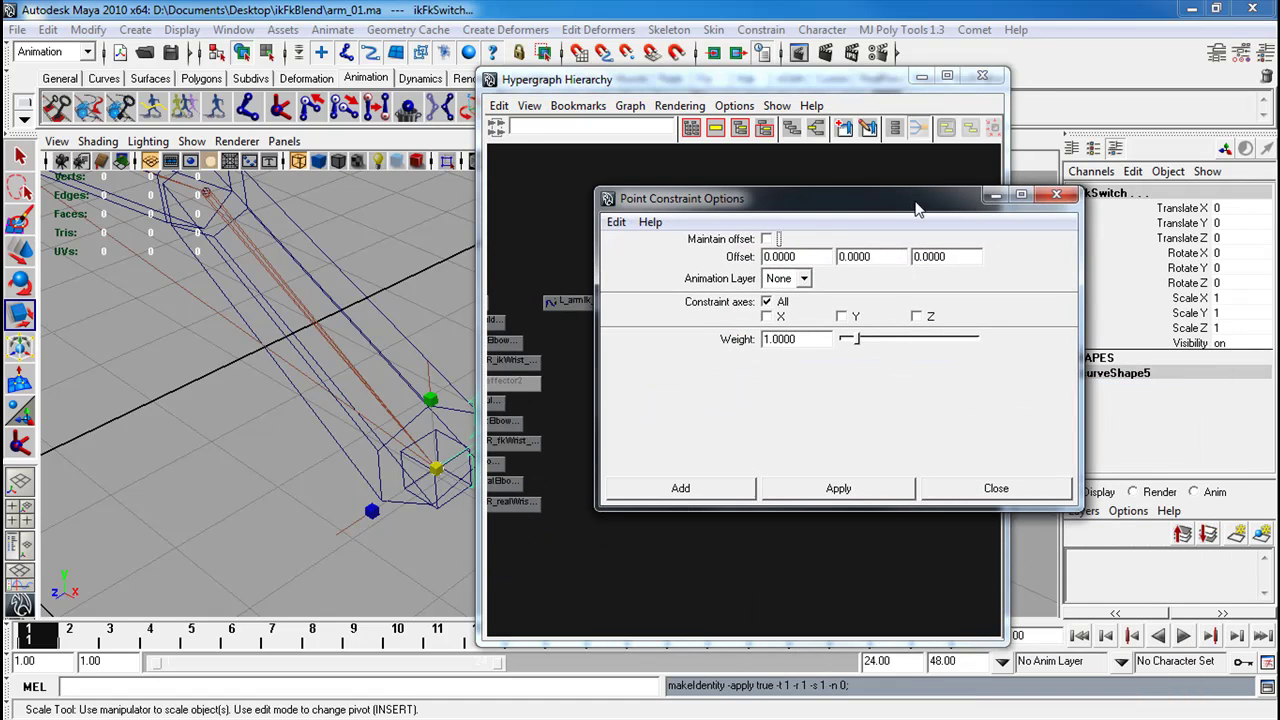
pyautogui.click(860, 490)
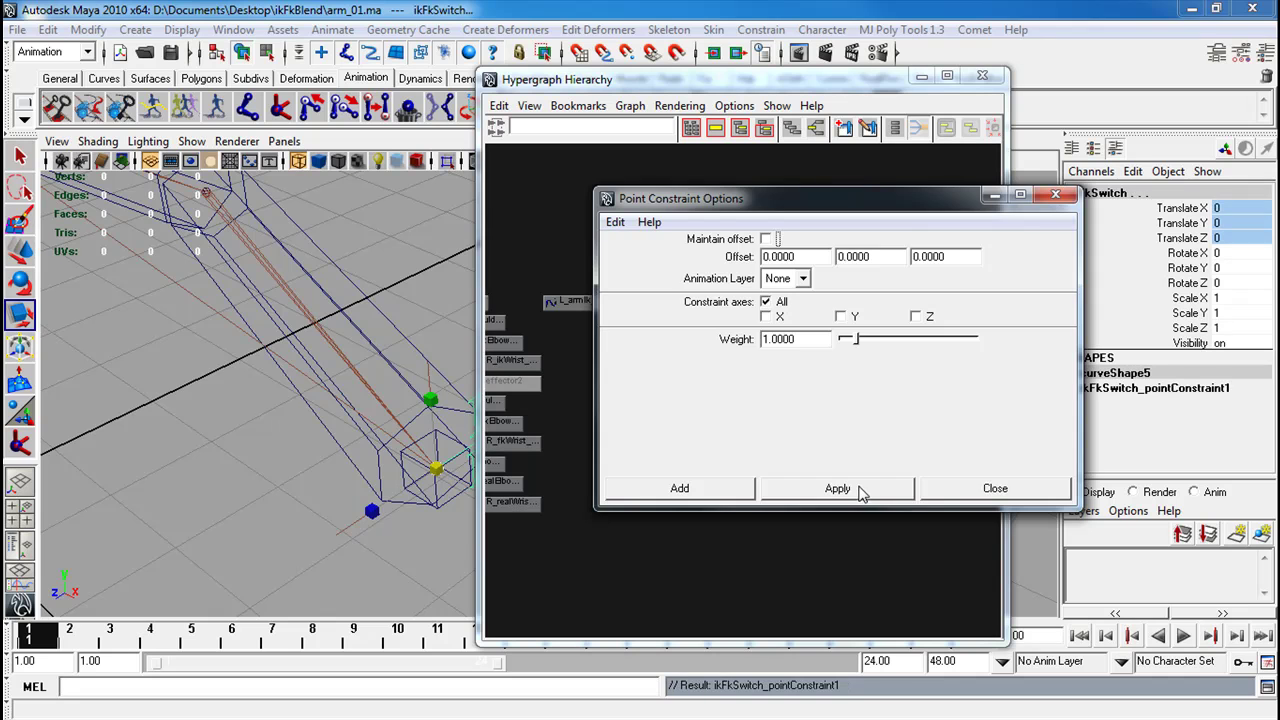
pyautogui.click(996, 490)
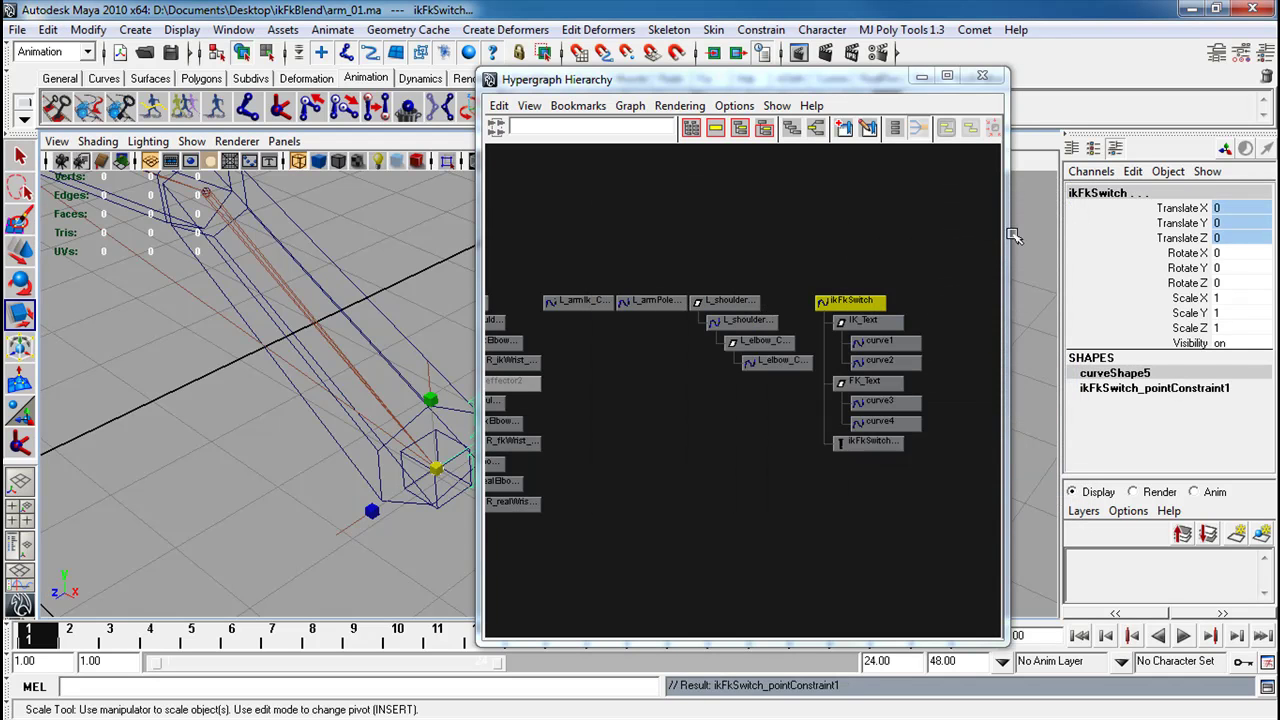
# Move the L_armIk_CON control to test whether ikFkSwitch follows the wrist, and undo the move
pyautogui.click(430, 492)
pyautogui.click(442, 490)
pyautogui.press('w')
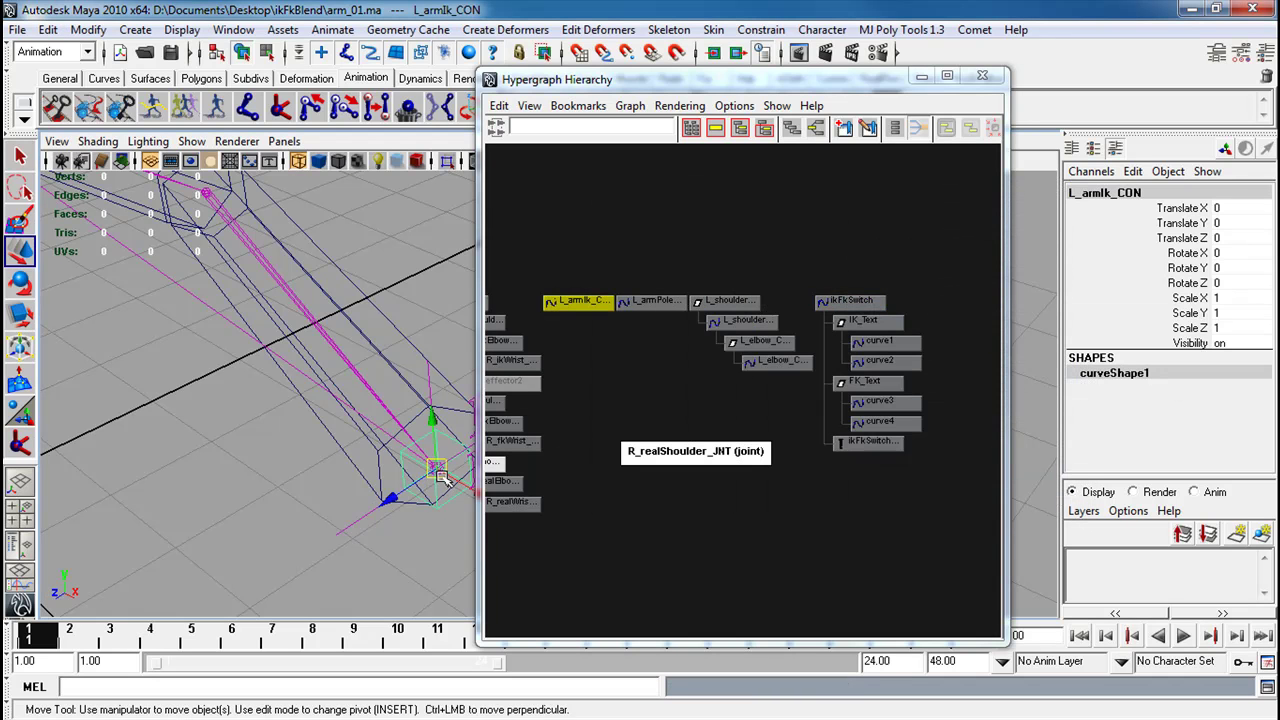
pyautogui.moveTo(442, 478); pyautogui.dragTo(130, 475)
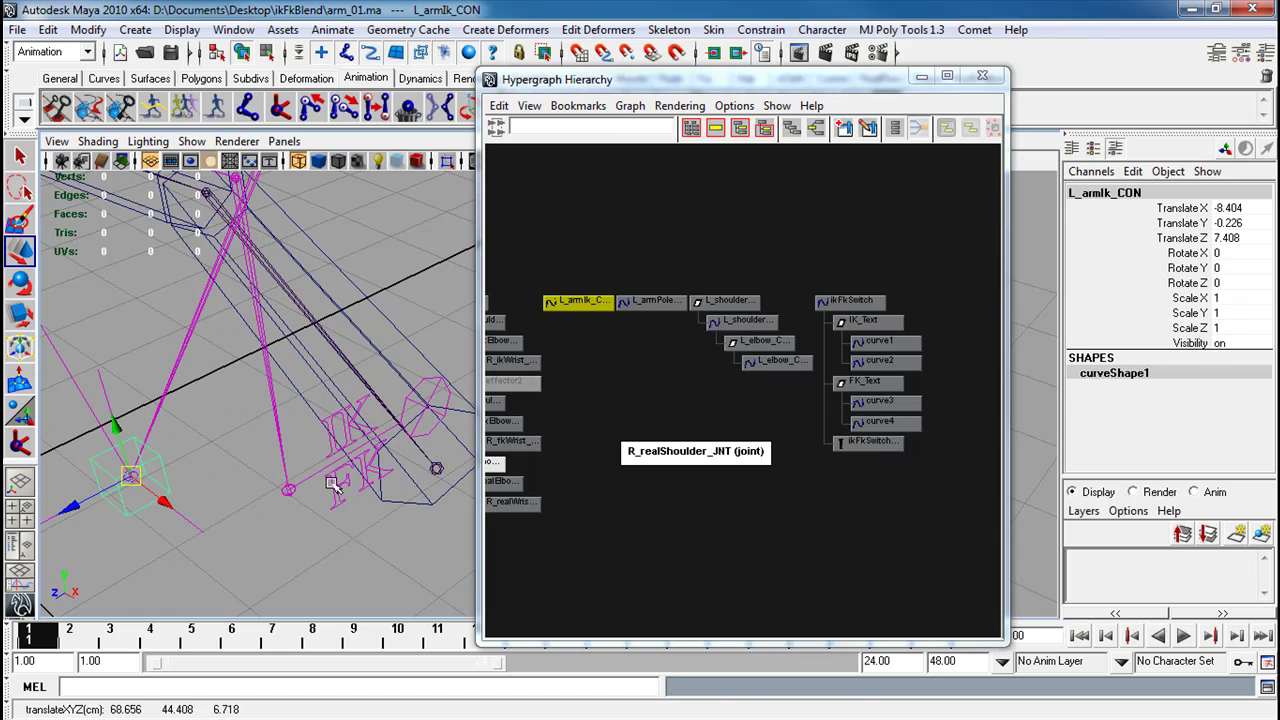
pyautogui.hotkey('ctrl', 'z')
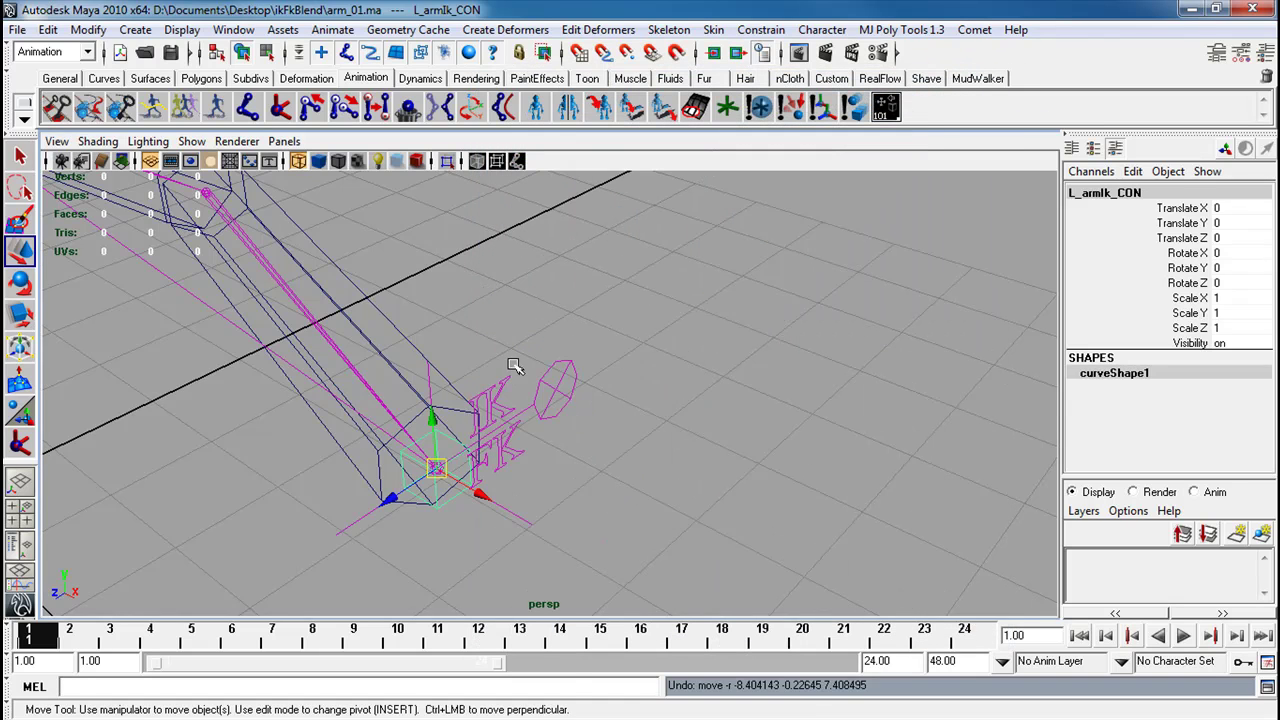
# Clear the selection and delete the history of all objects in the scene
pyautogui.click(512, 385)
pyautogui.keyDown('alt'); pyautogui.moveTo(520, 408); pyautogui.dragTo(416, 362); pyautogui.keyUp('alt')
pyautogui.keyDown('alt'); pyautogui.moveTo(416, 362); pyautogui.dragTo(600, 370, button='right'); pyautogui.keyUp('alt')
pyautogui.click(47, 29)
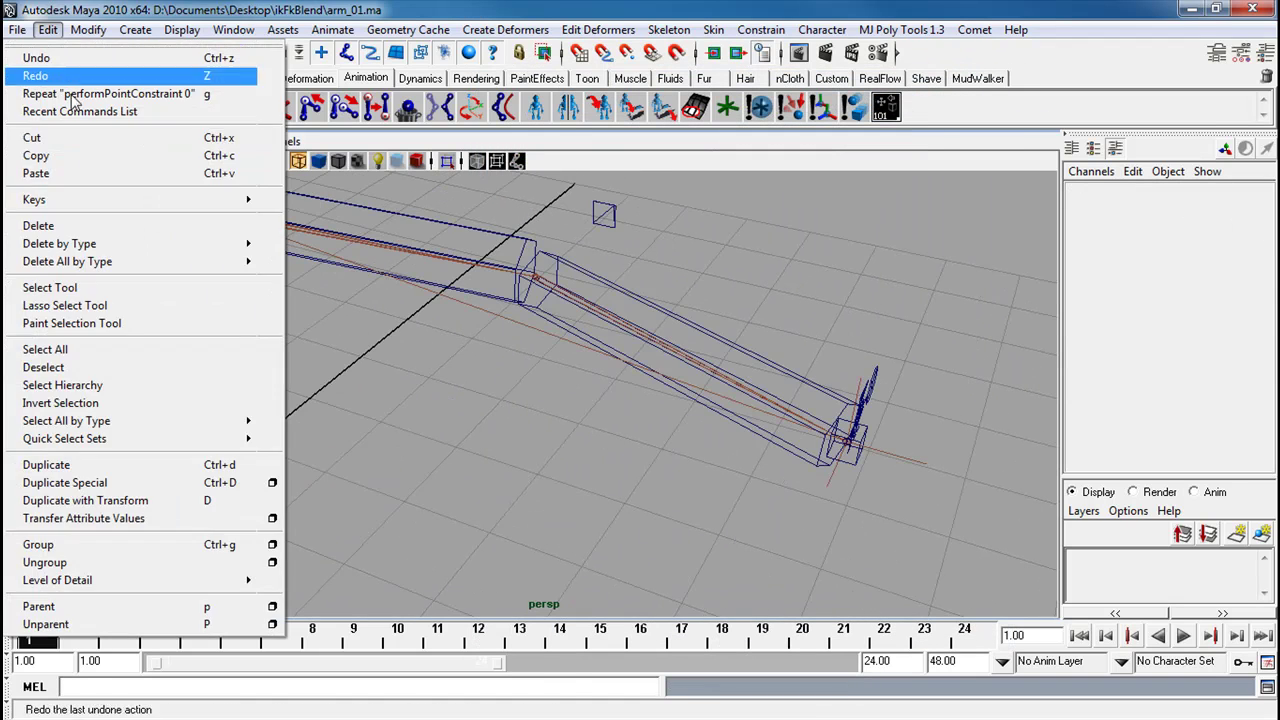
pyautogui.moveTo(186, 262)
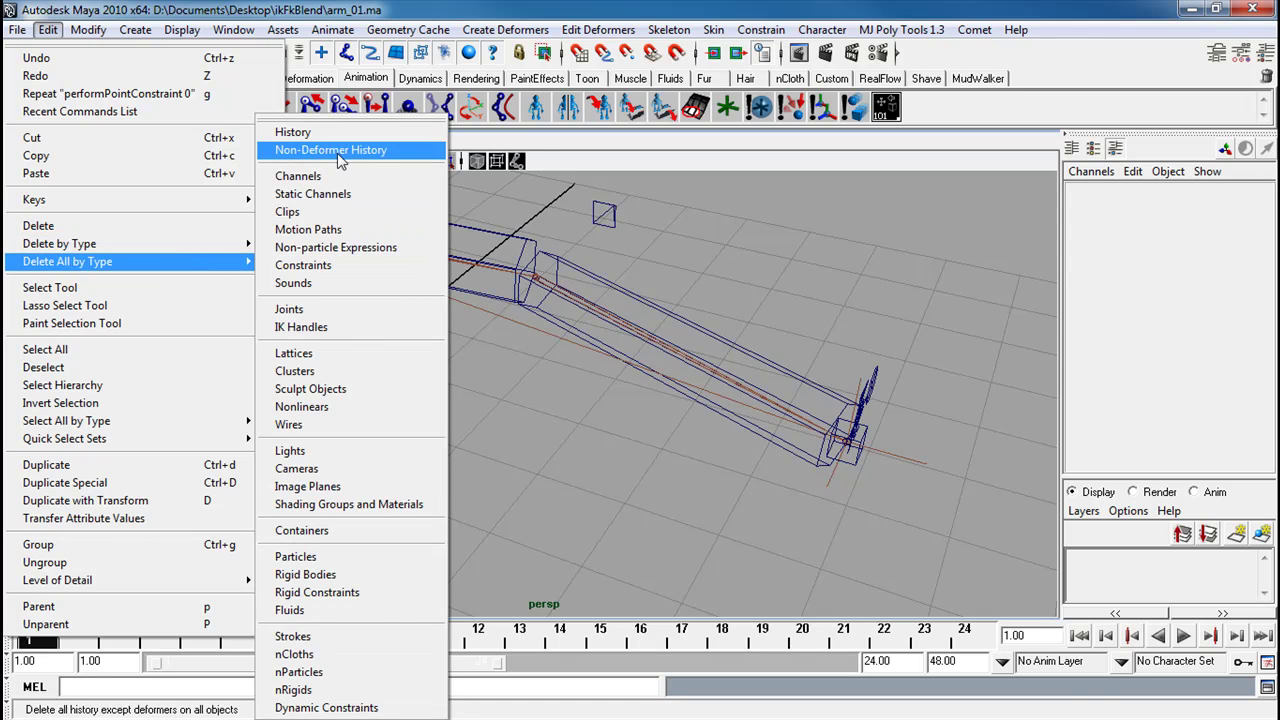
pyautogui.click(300, 131)
# Save the scene as the Maya ASCII file arm_02.ma in the ikFkBlend folder
pyautogui.click(17, 29)
pyautogui.click(60, 117)
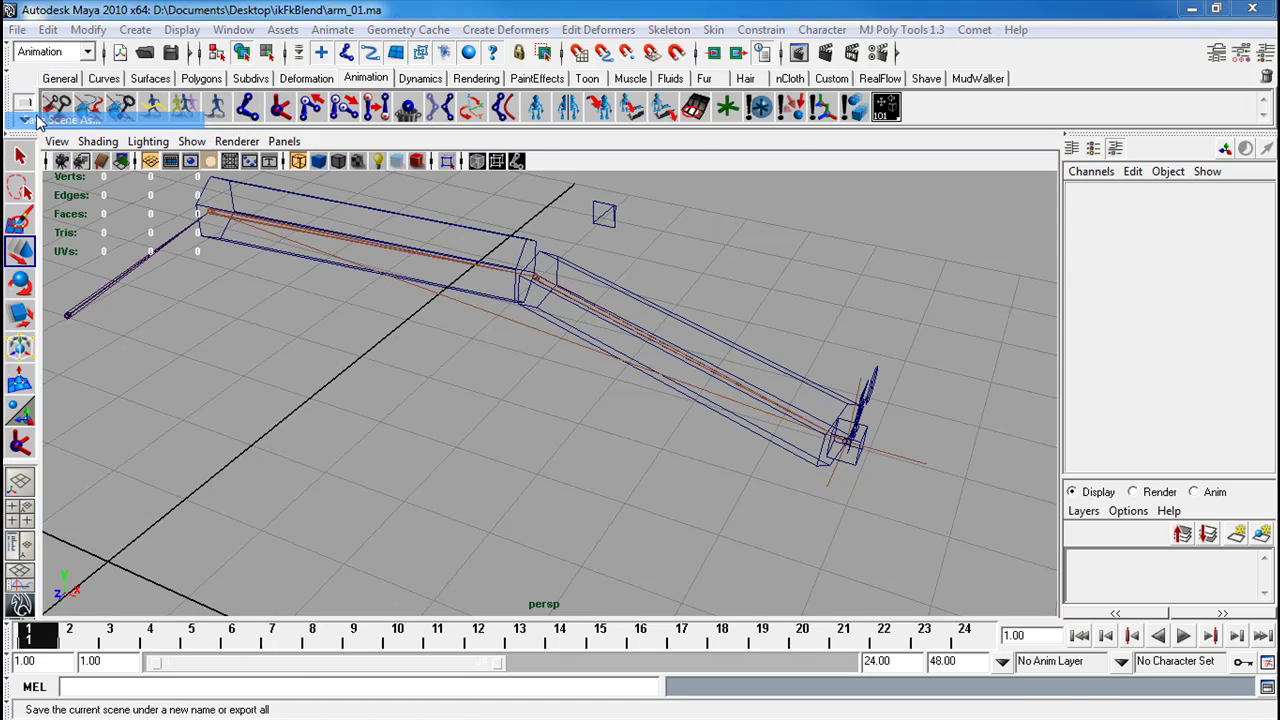
pyautogui.click(611, 661)
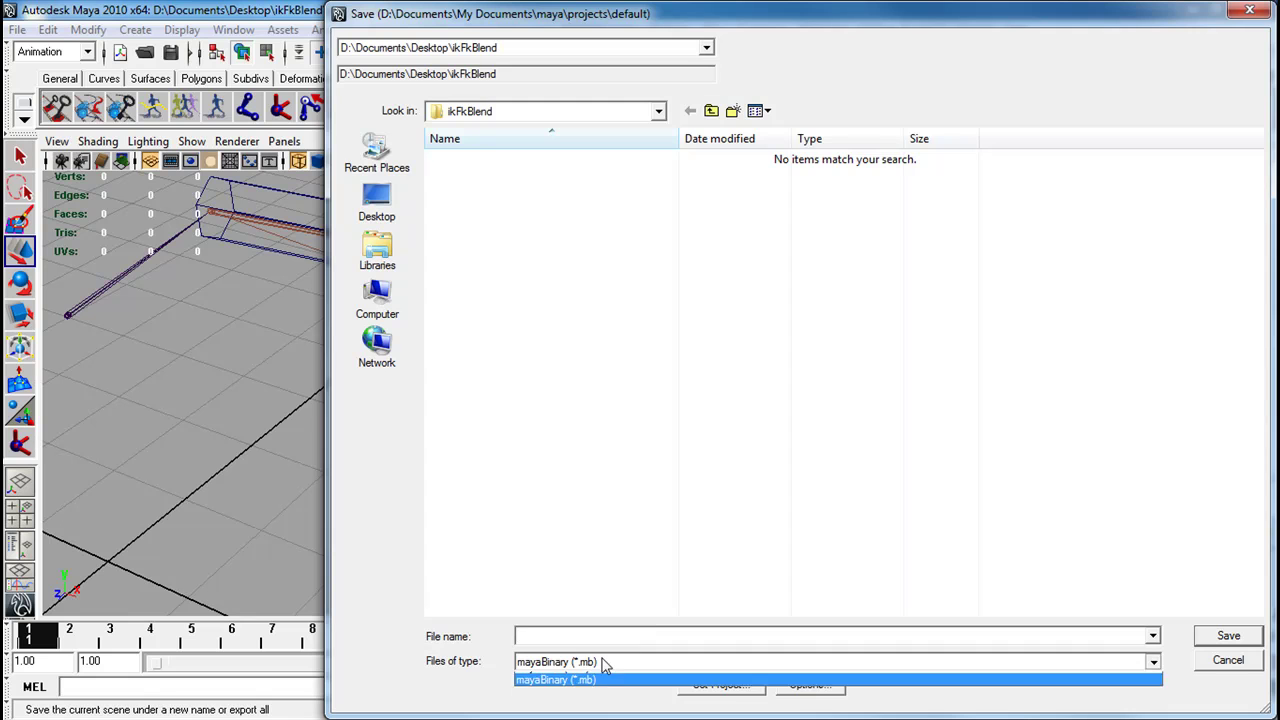
pyautogui.click(565, 688)
pyautogui.click(480, 159)
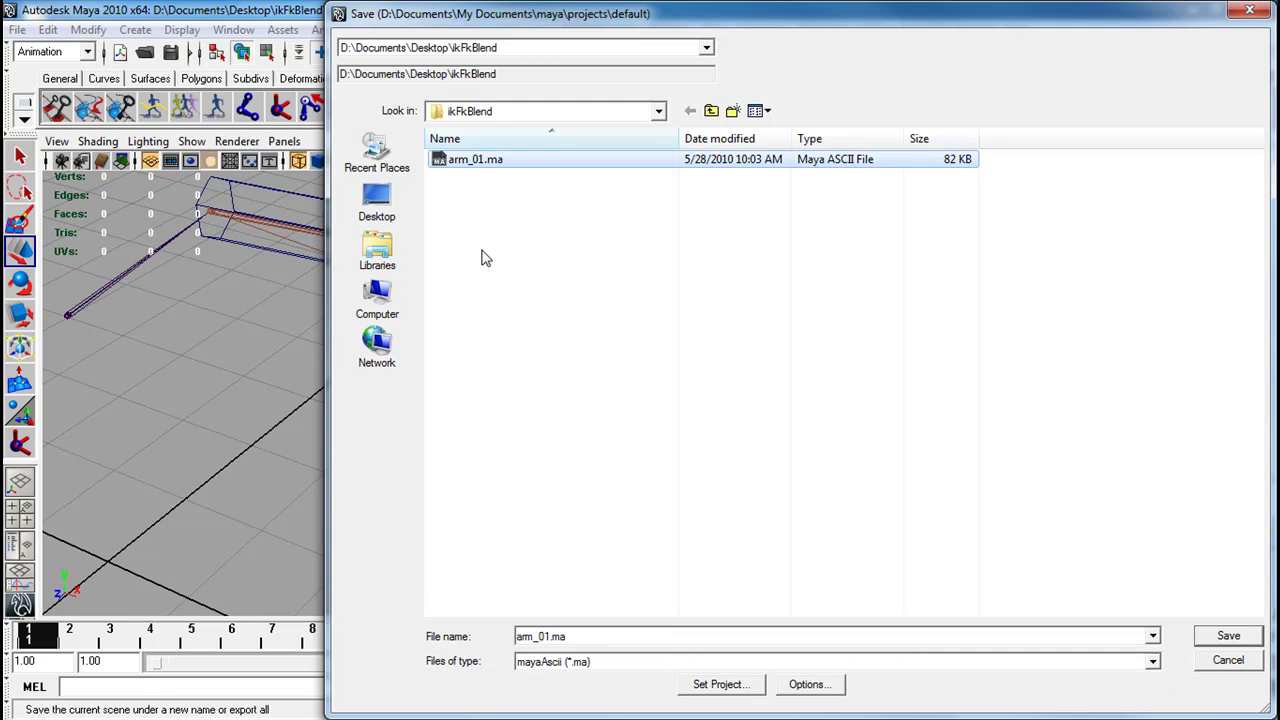
pyautogui.click(557, 640)
pyautogui.click(543, 637)
pyautogui.press('BackSpace')
pyautogui.write('2')
pyautogui.press('Return')
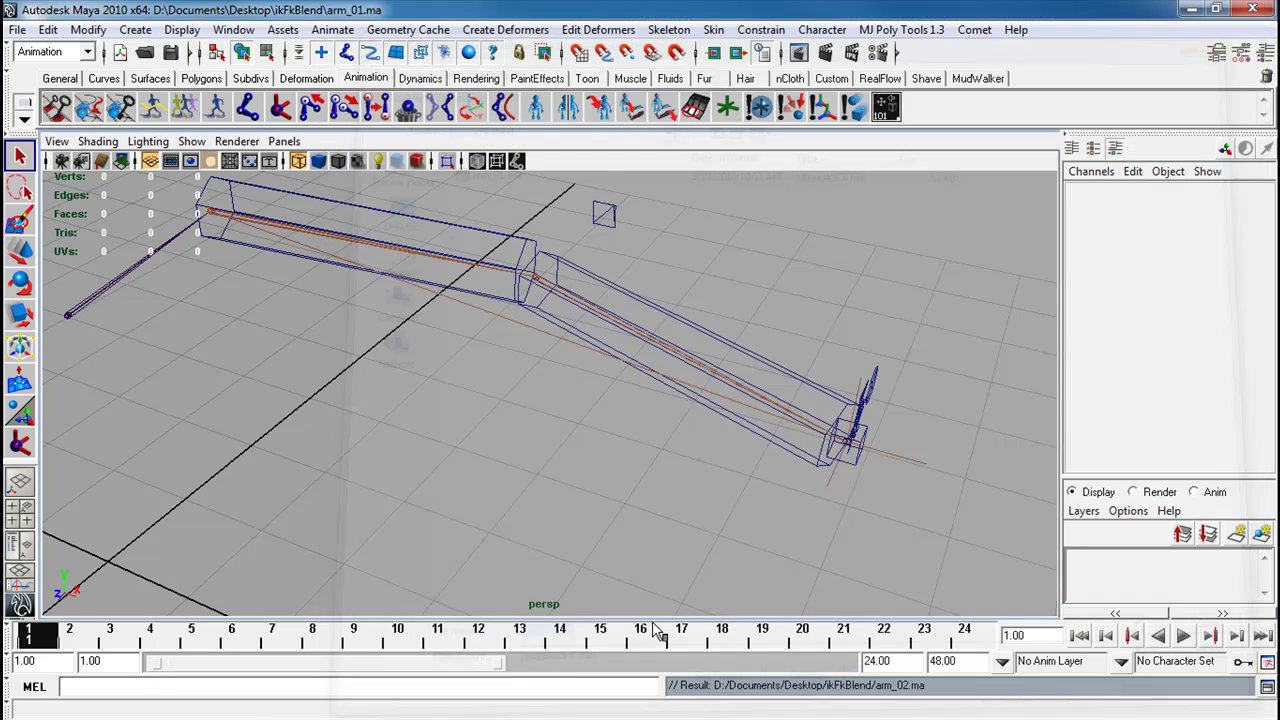
# Add a keyable float attribute named ikFkBlend to the ikFkSwitch control, with minimum 0 and maximum 10
pyautogui.keyDown('alt'); pyautogui.moveTo(556, 398); pyautogui.dragTo(818, 410); pyautogui.keyUp('alt')
pyautogui.click(903, 421)
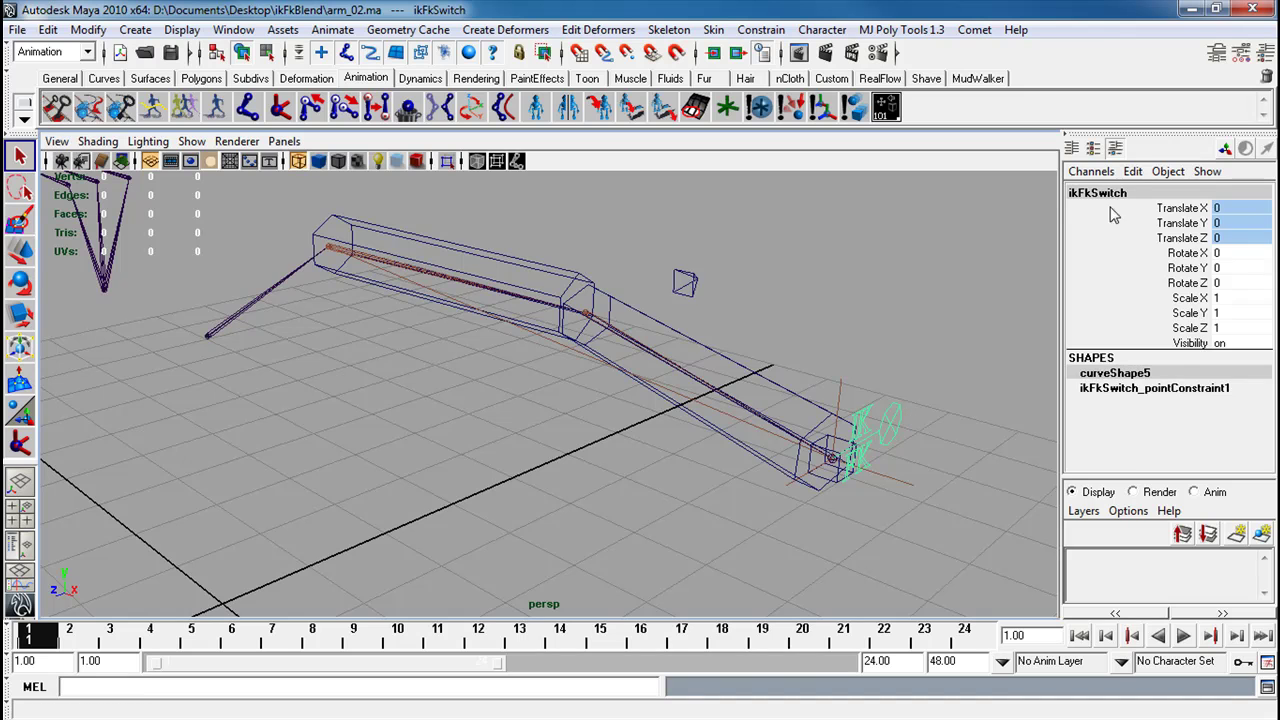
pyautogui.click(1133, 171)
pyautogui.click(1108, 325)
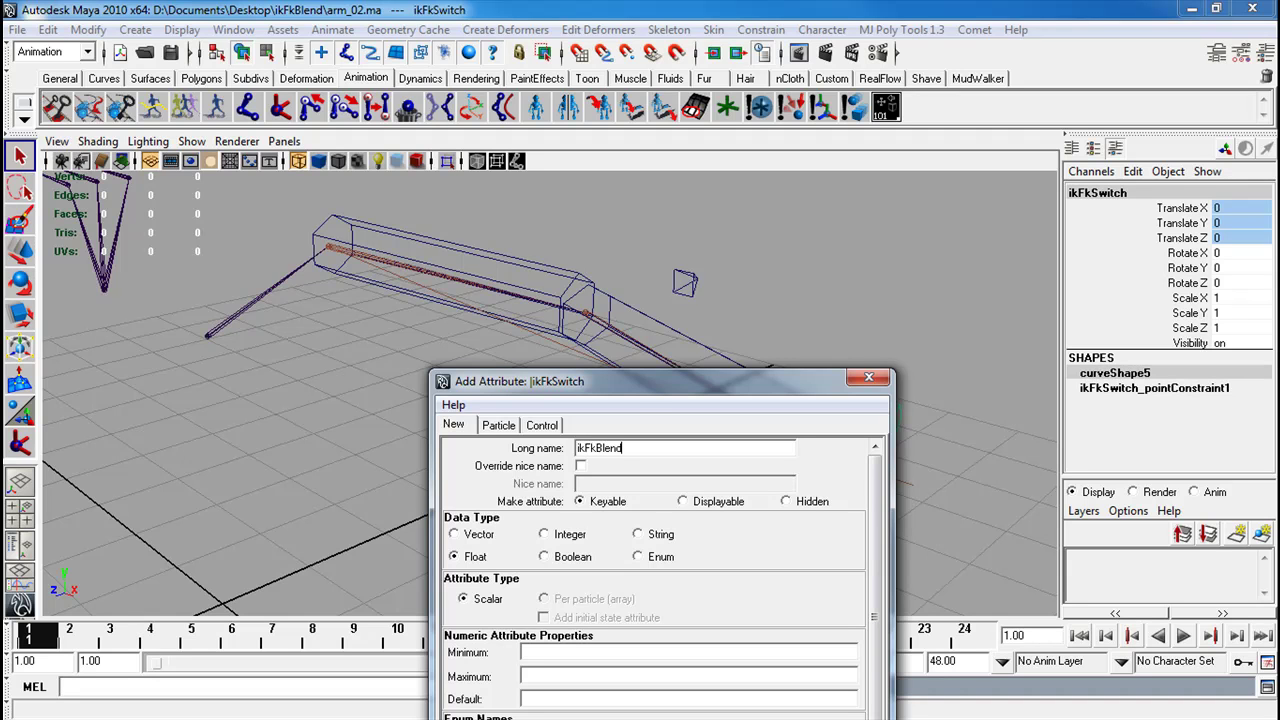
pyautogui.moveTo(640, 381); pyautogui.dragTo(688, 205)
pyautogui.click(596, 477)
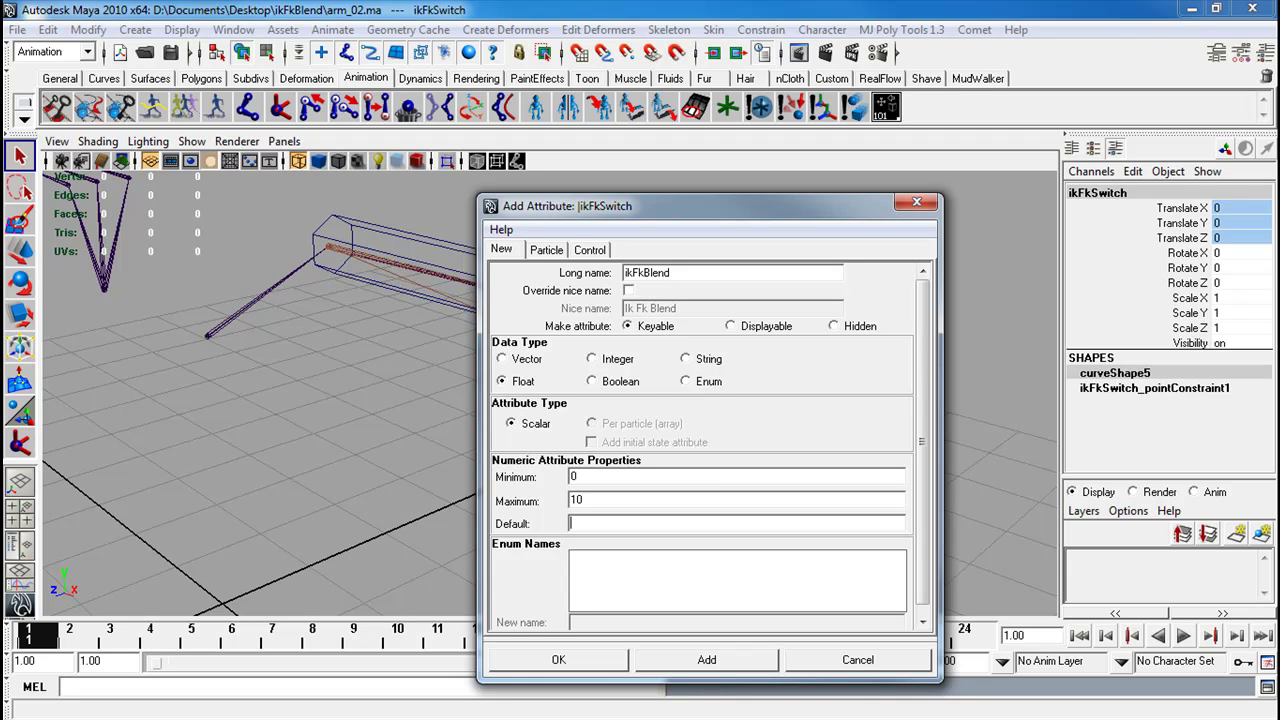
pyautogui.click(687, 657)
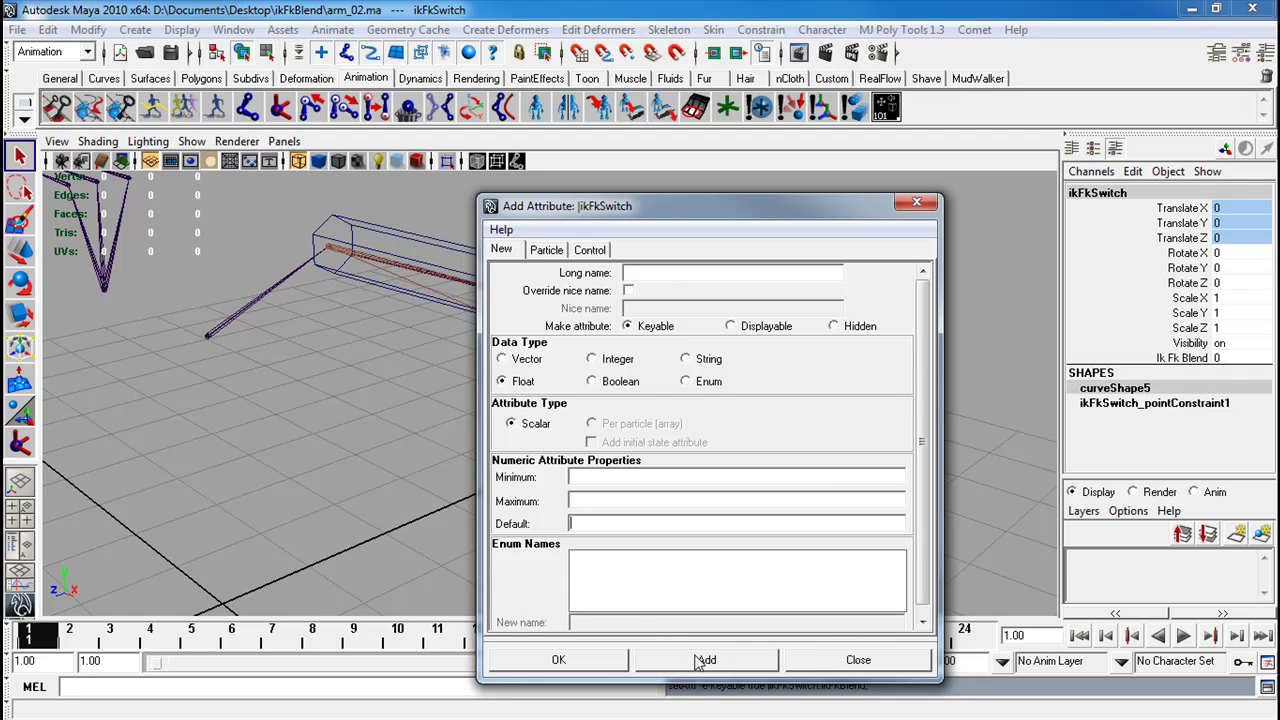
pyautogui.click(857, 659)
# Lock and hide the translate, rotate, scale and visibility channels of ikFkSwitch
pyautogui.moveTo(1178, 210); pyautogui.dragTo(1175, 343)
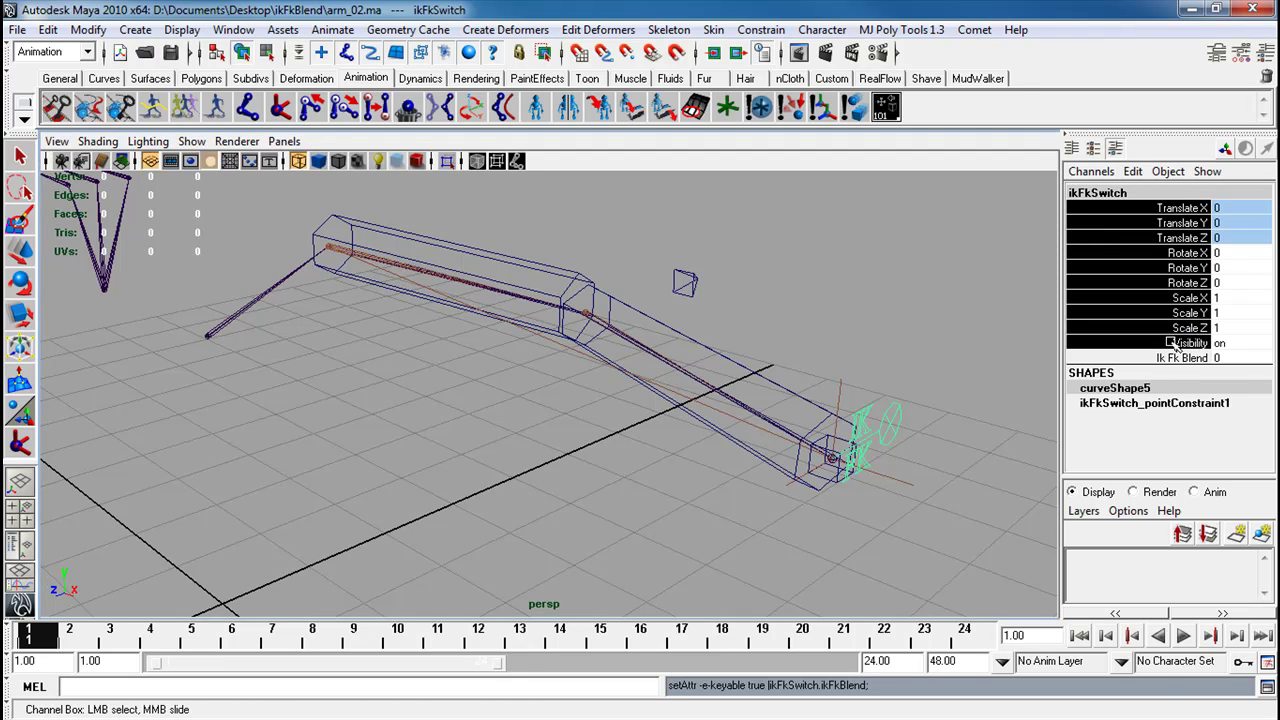
pyautogui.rightClick(1165, 272)
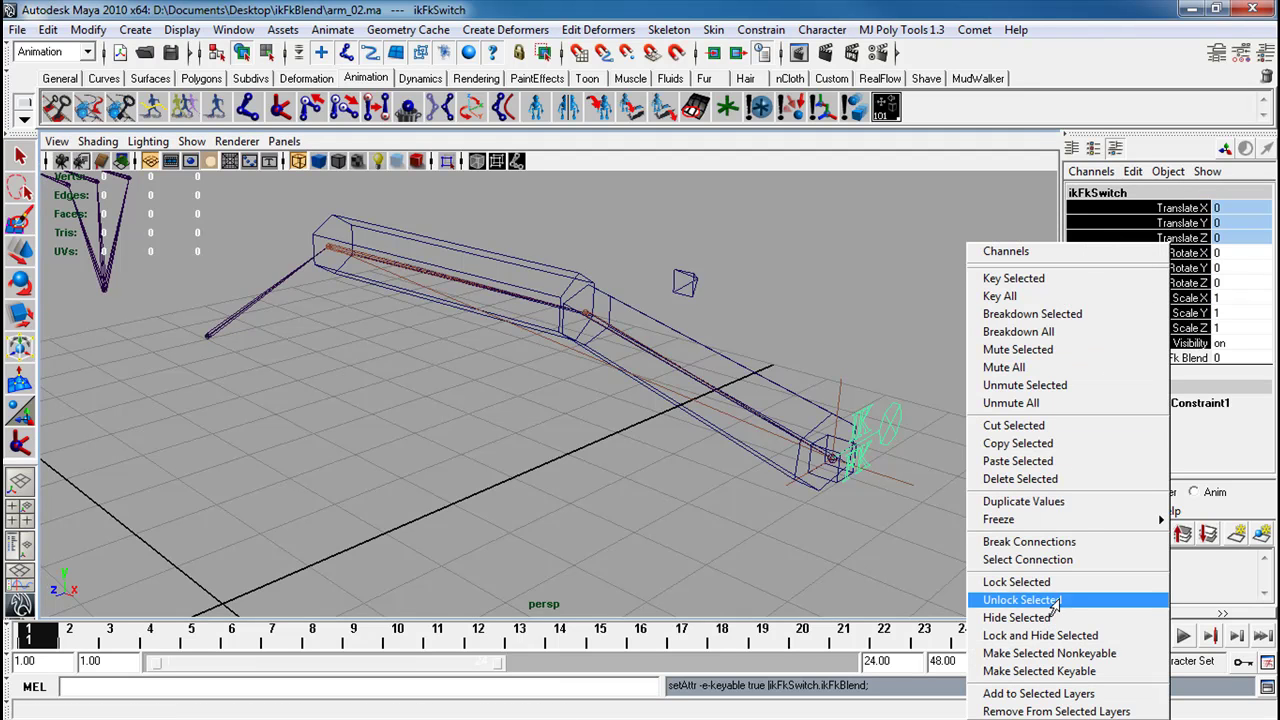
pyautogui.click(1050, 636)
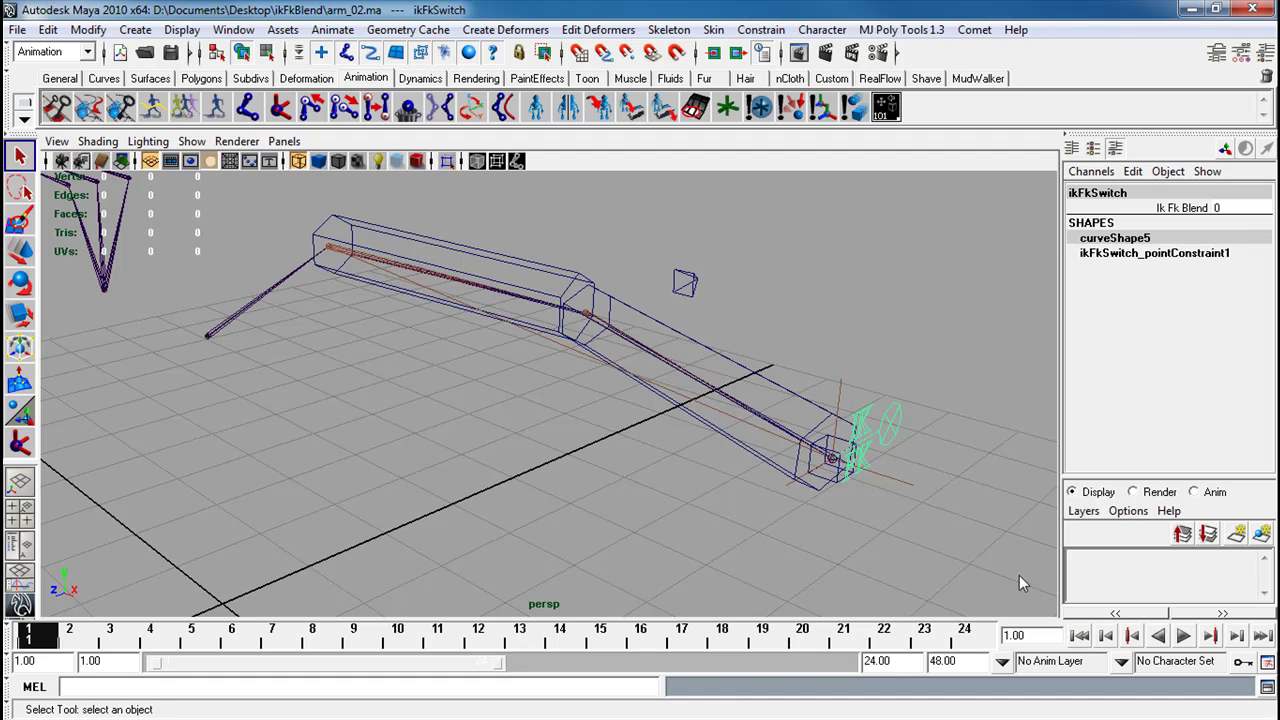
# Rotate the L_elbow_CON control to test how the elbow bends, and undo the rotation
pyautogui.keyDown('alt'); pyautogui.moveTo(600, 350); pyautogui.dragTo(661, 314); pyautogui.keyUp('alt')
pyautogui.click(661, 314)
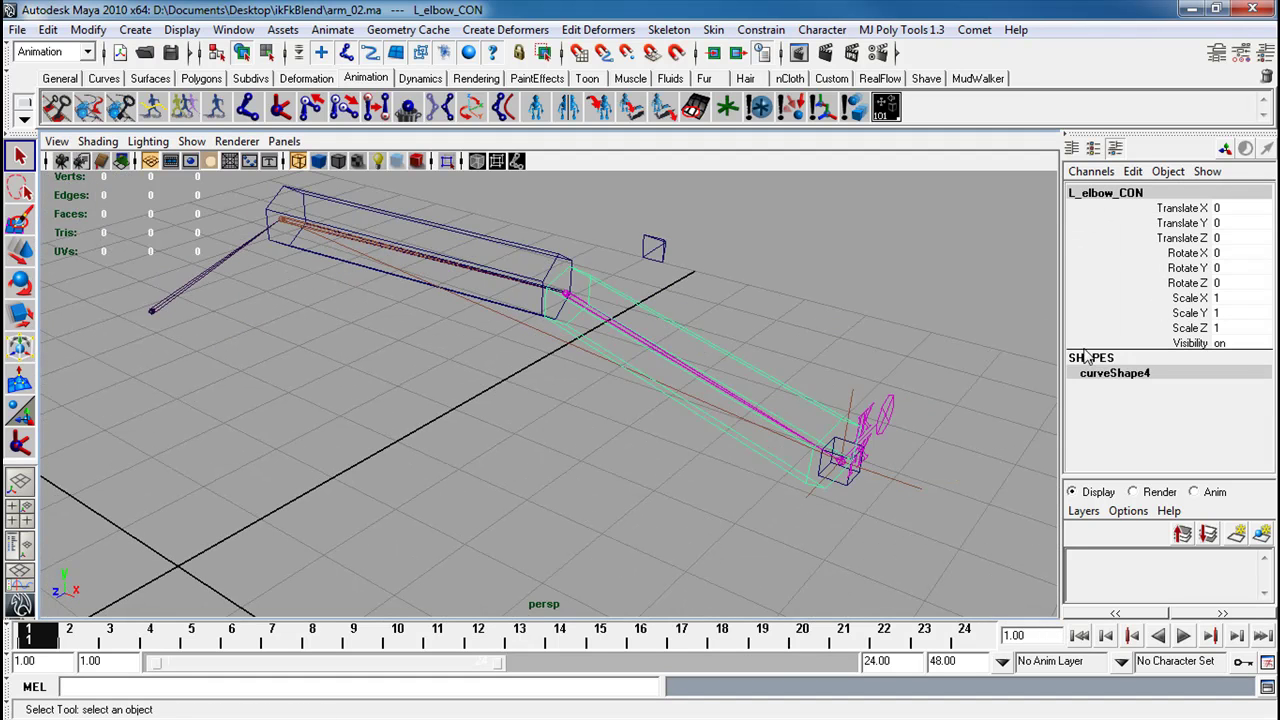
pyautogui.press('e')
pyautogui.moveTo(586, 323)
pyautogui.mouseDown()
pyautogui.moveTo(549, 329)
pyautogui.moveTo(607, 345)
pyautogui.moveTo(577, 339)
pyautogui.mouseUp()
pyautogui.hotkey('ctrl', 'z')
pyautogui.hotkey('ctrl', 'z')
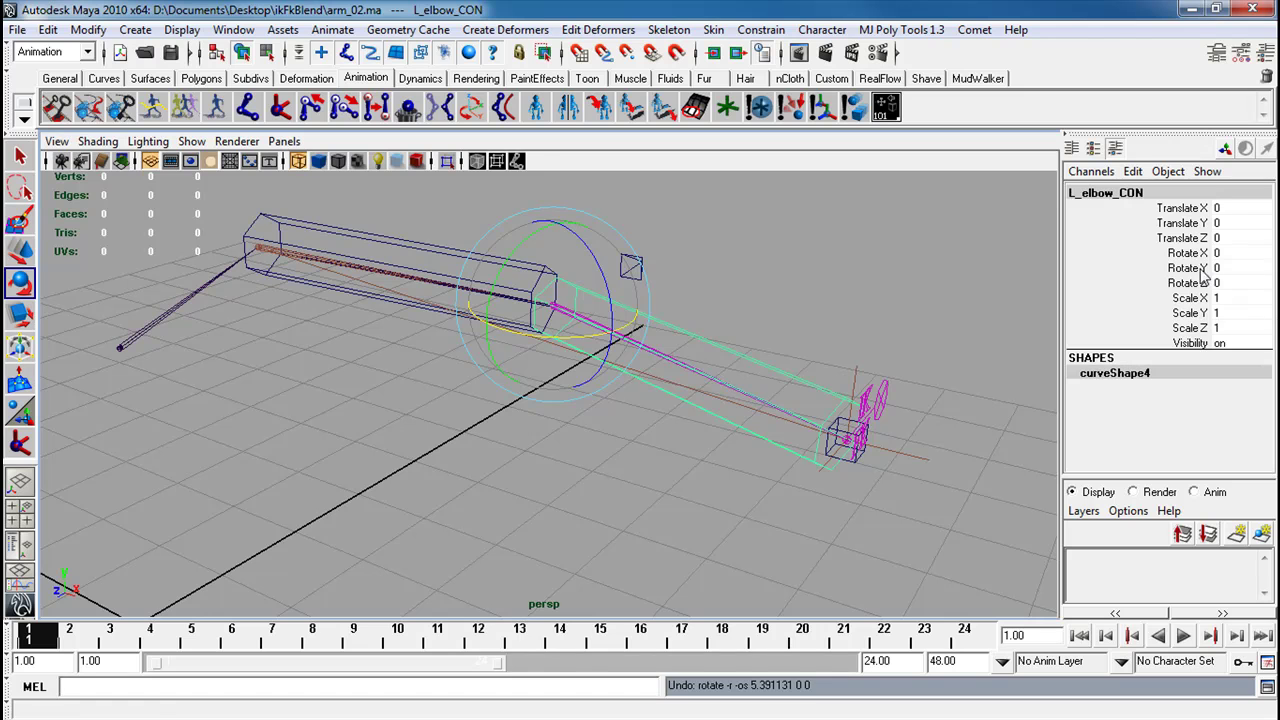
# Lock and hide the translate, Rotate Y, Rotate Z and scale channels of L_elbow_CON
pyautogui.moveTo(1200, 268)
pyautogui.mouseDown()
pyautogui.moveTo(1188, 345)
pyautogui.moveTo(1196, 268)
pyautogui.mouseUp()
pyautogui.moveTo(1196, 270); pyautogui.dragTo(1053, 640, button='right')
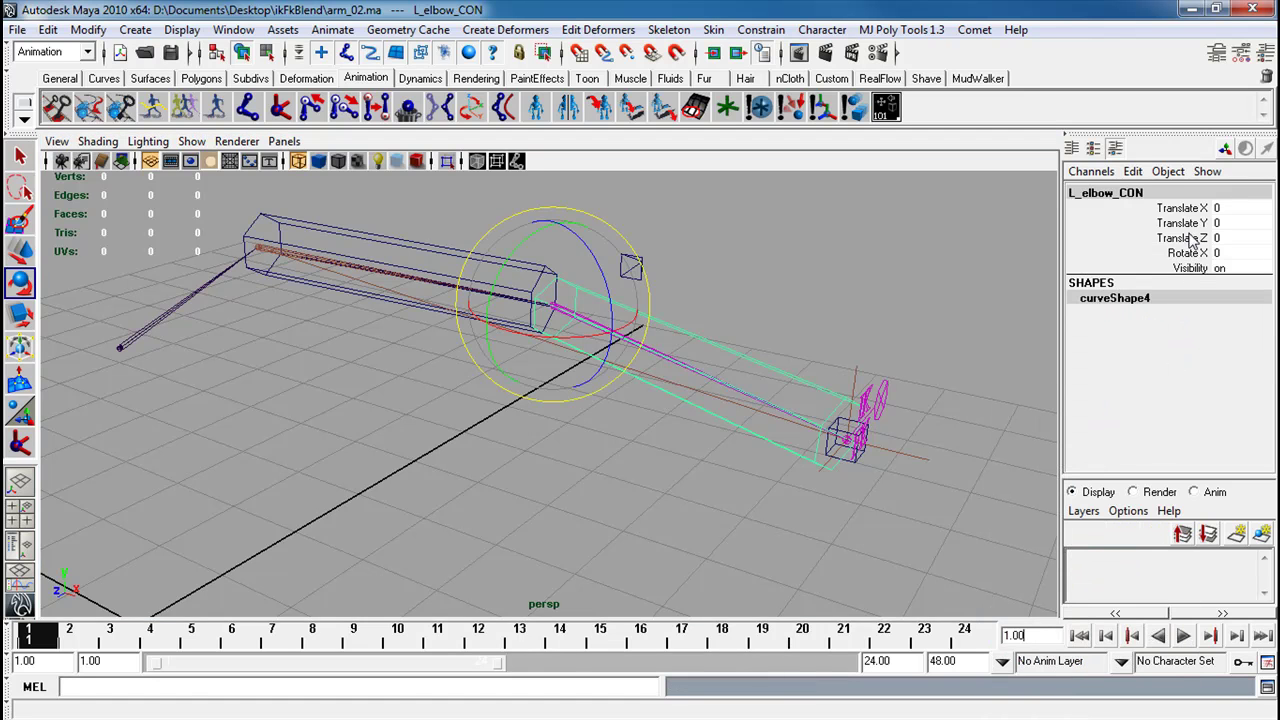
pyautogui.moveTo(1192, 238); pyautogui.dragTo(1192, 208)
pyautogui.moveTo(1192, 210); pyautogui.dragTo(1060, 612, button='right')
pyautogui.press('e')
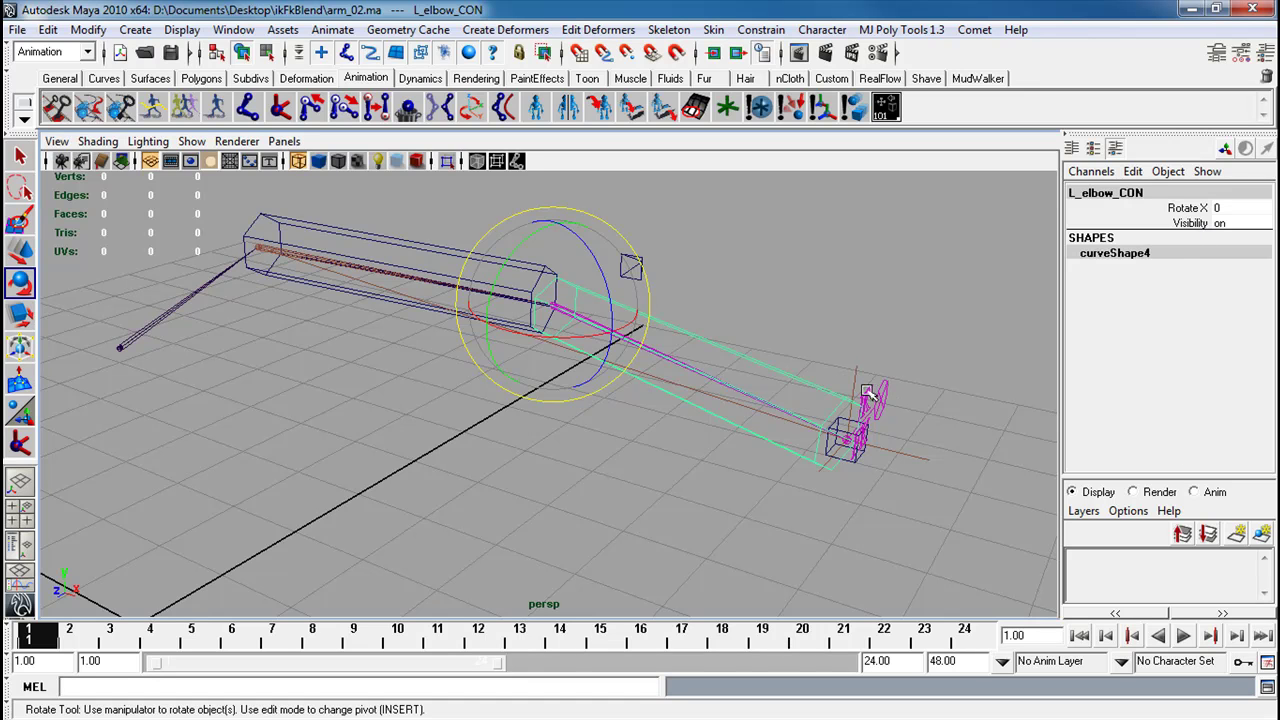
# Lock and hide the translate and scale channels of L_shoulder_CON, leaving its rotate channels available
pyautogui.click(436, 244)
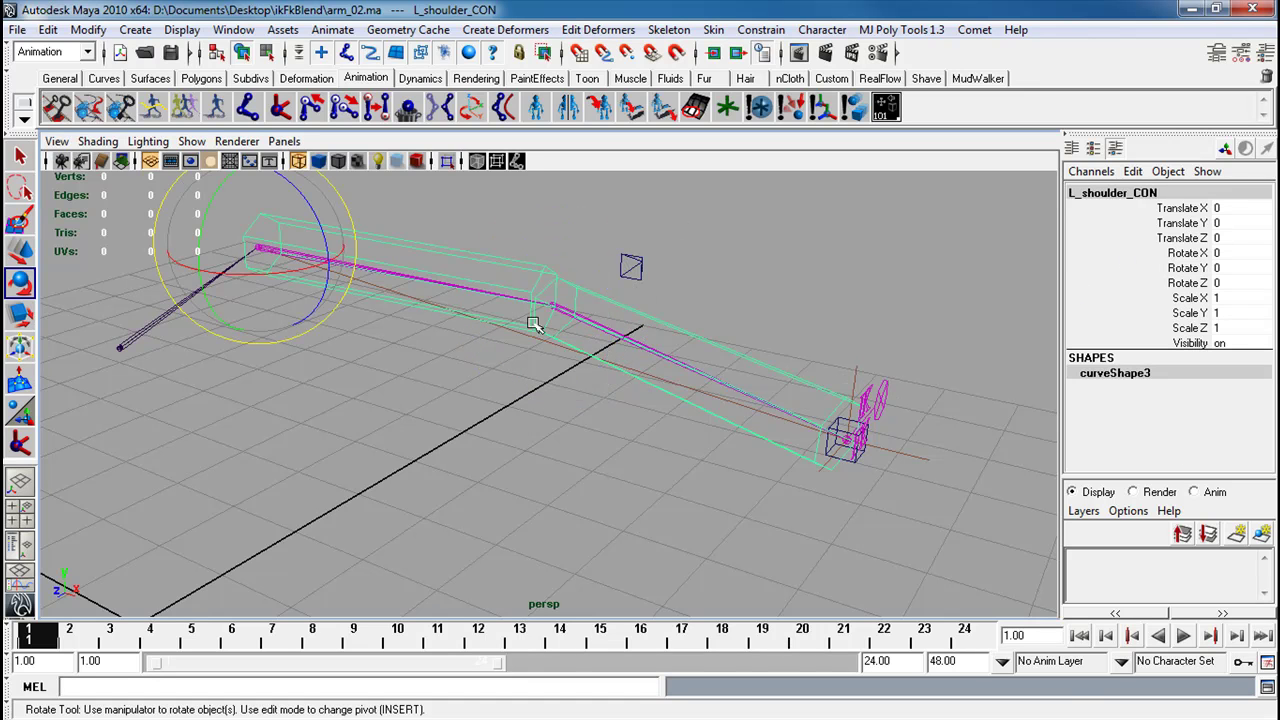
pyautogui.press('w')
pyautogui.moveTo(1185, 208); pyautogui.dragTo(1190, 238)
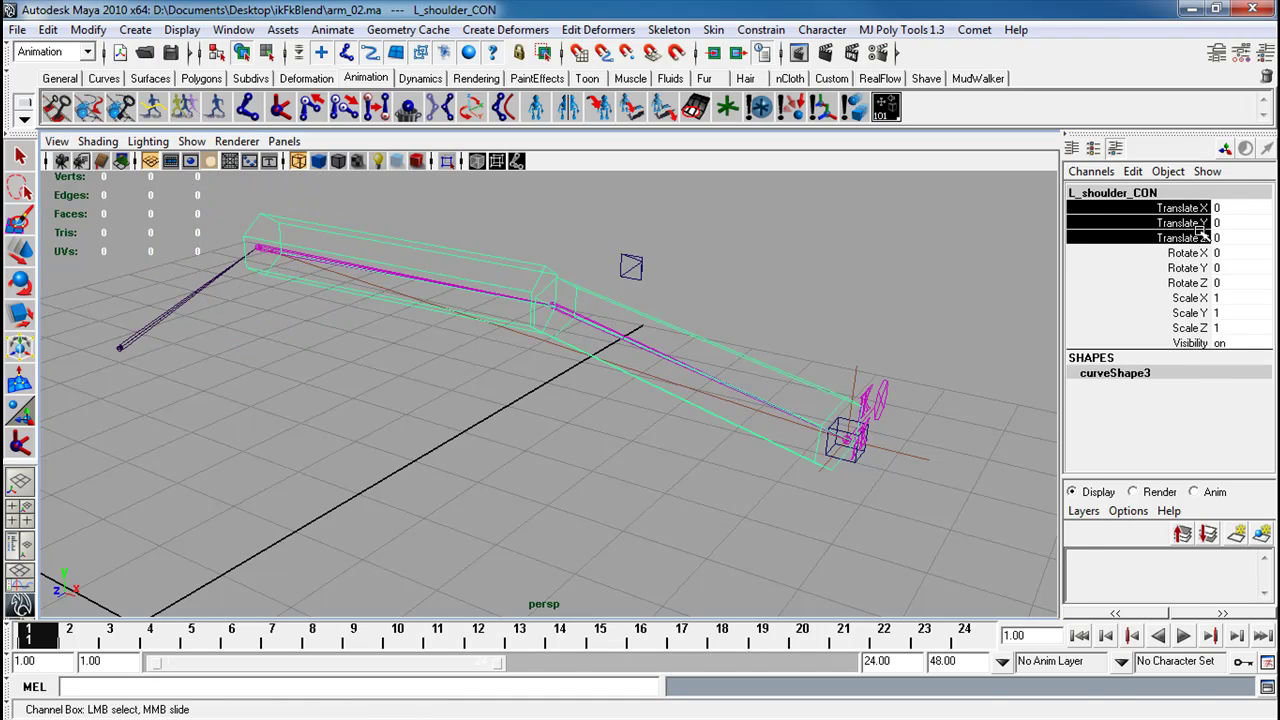
pyautogui.moveTo(1197, 240); pyautogui.dragTo(1160, 305, button='right')
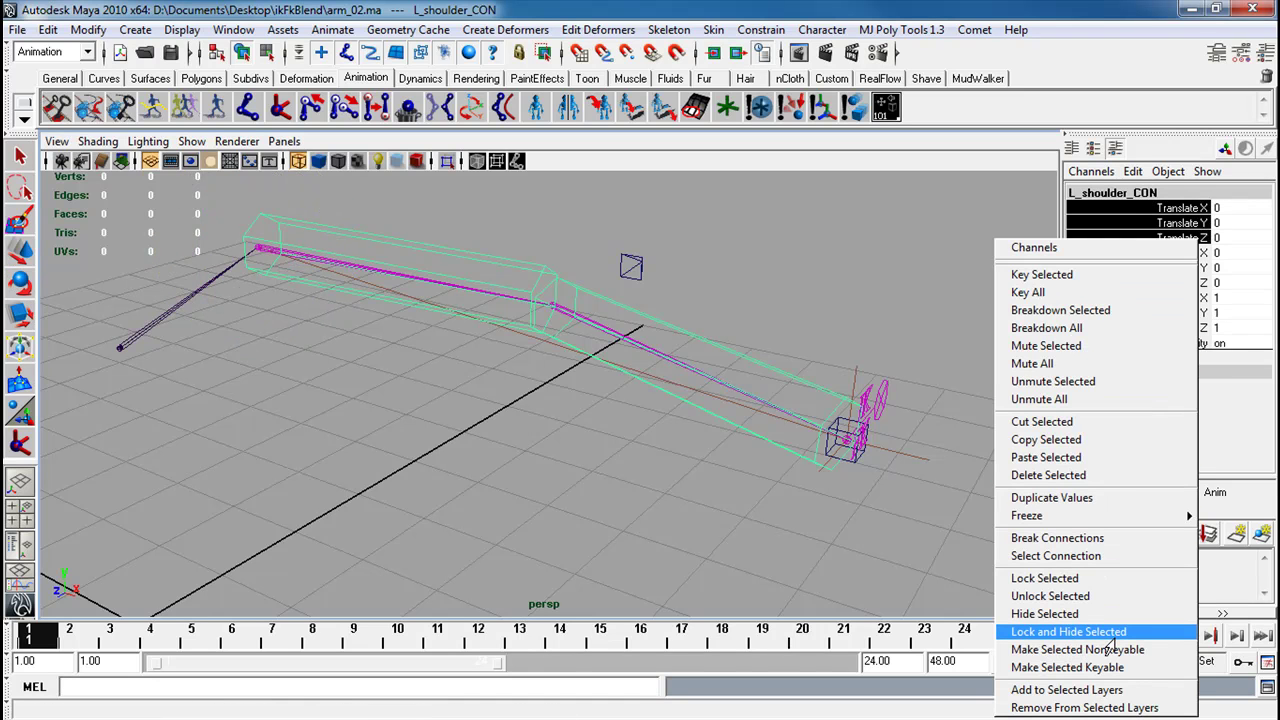
pyautogui.moveTo(1108, 642); pyautogui.dragTo(1108, 642, button='right')
pyautogui.press('e')
pyautogui.press('q')
pyautogui.moveTo(1192, 253); pyautogui.dragTo(1192, 283)
pyautogui.moveTo(1192, 283); pyautogui.dragTo(1060, 636, button='right')
pyautogui.press('e')
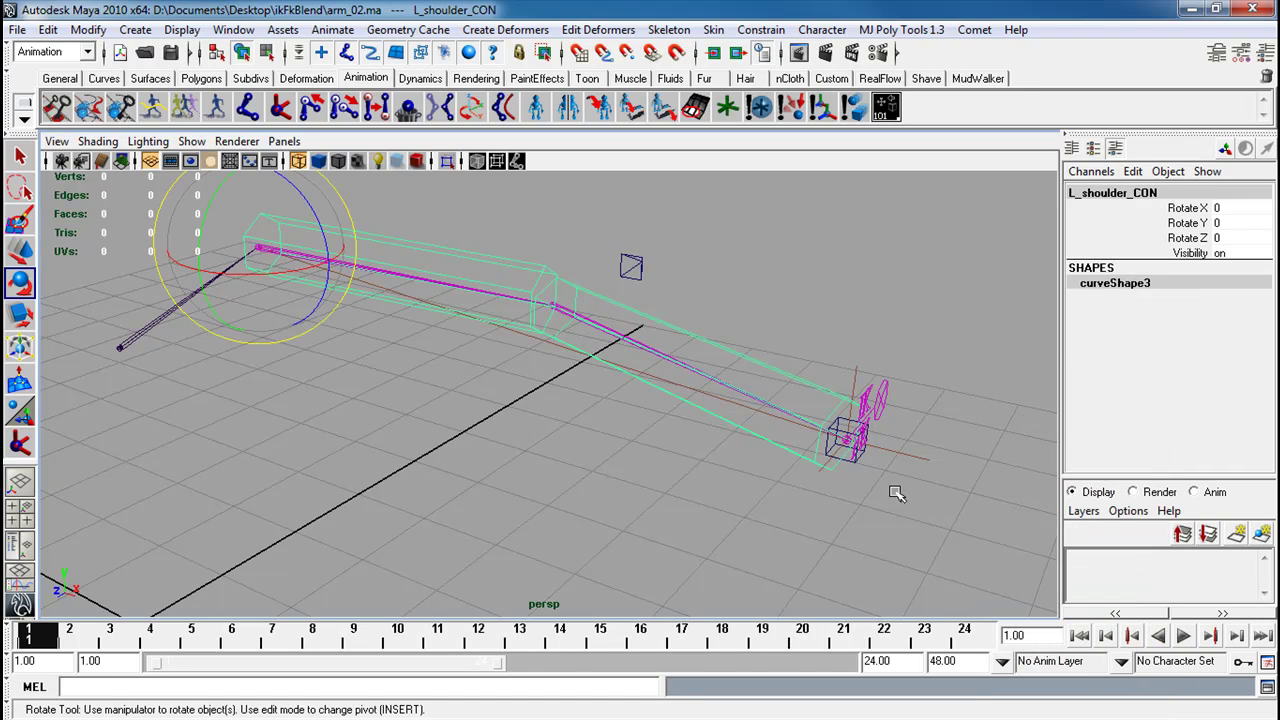
# Lock and hide the rotate and scale channels of the L_armIk_CON control
pyautogui.click(855, 466)
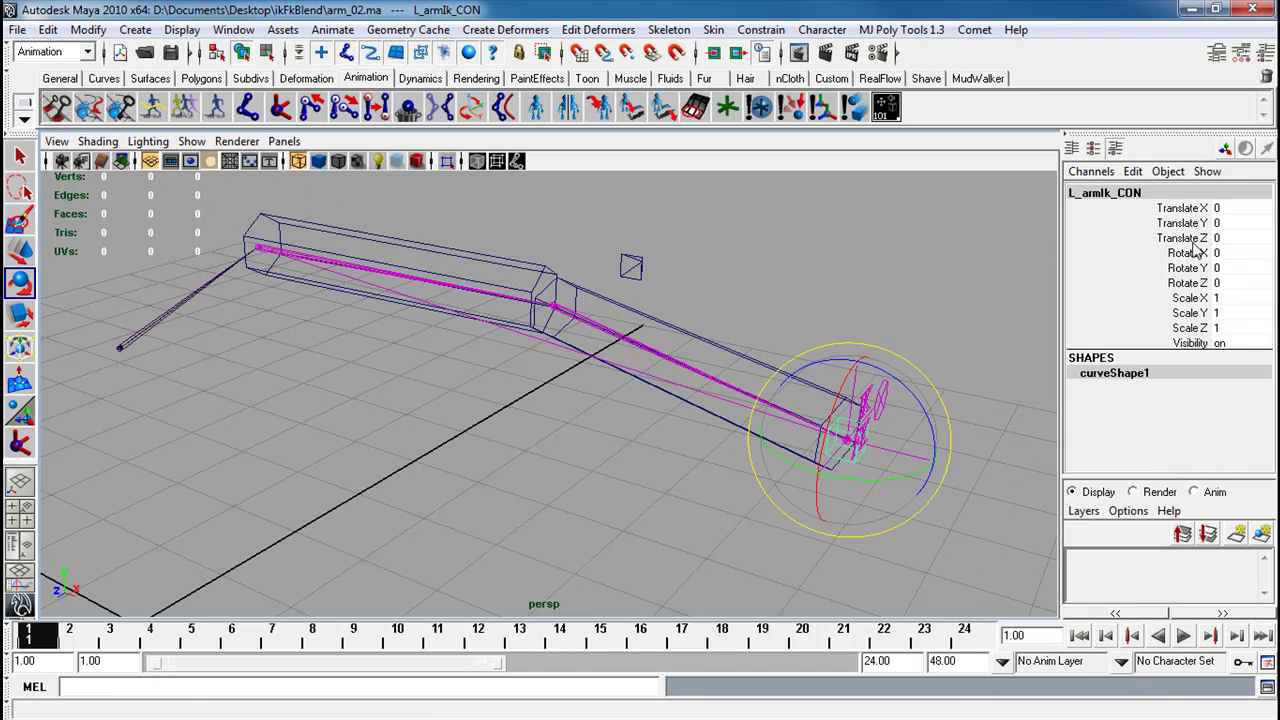
pyautogui.press('q')
pyautogui.moveTo(1197, 253); pyautogui.dragTo(1192, 328)
pyautogui.moveTo(1192, 328); pyautogui.dragTo(1098, 636, button='right')
pyautogui.press('e')
# Lock and hide the rotate and scale channels of the L_armPole_CON pole vector control
pyautogui.click(640, 268)
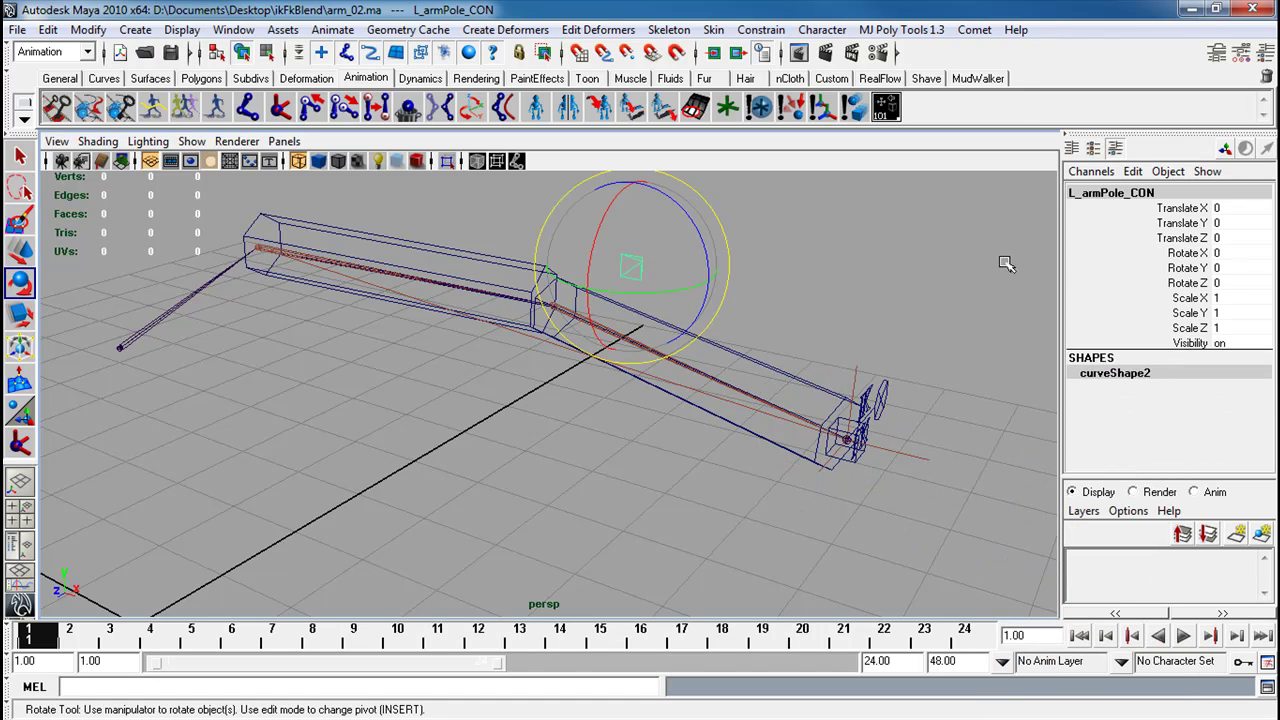
pyautogui.press('q')
pyautogui.moveTo(1197, 253); pyautogui.dragTo(1192, 330)
pyautogui.rightClick(1192, 343)
pyautogui.moveTo(1192, 343); pyautogui.dragTo(1098, 636, button='right')
pyautogui.press('e')
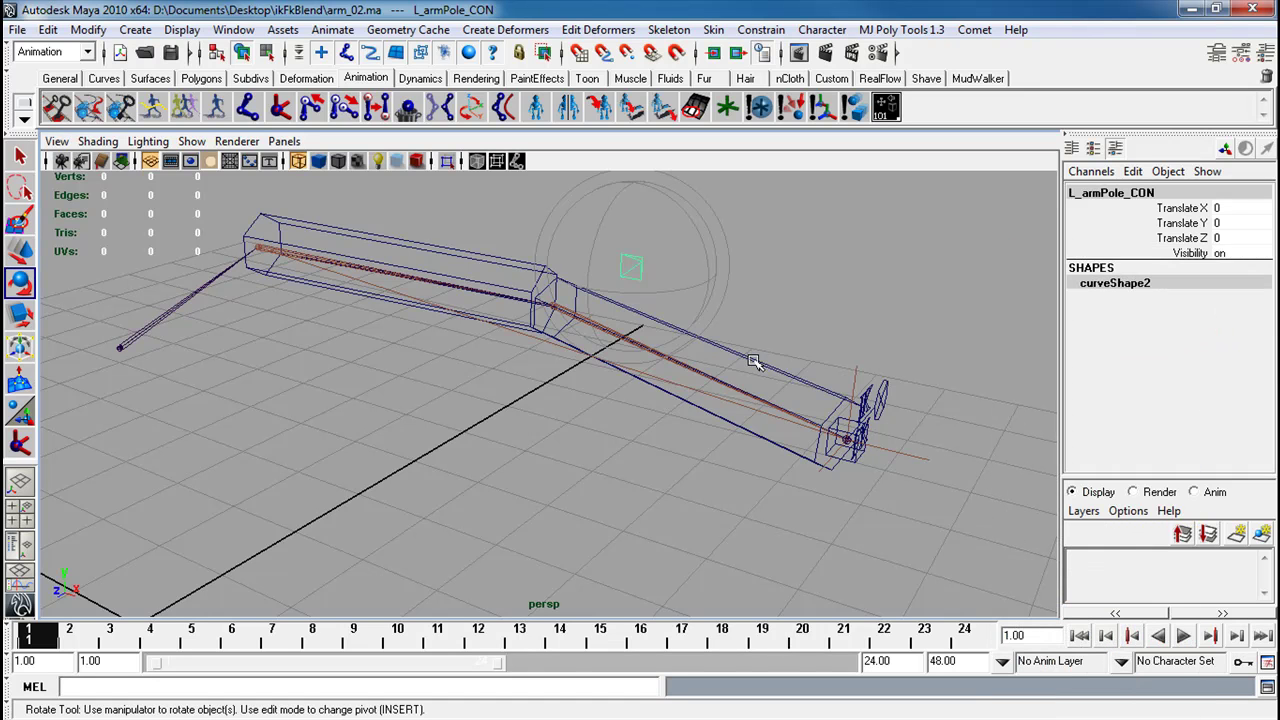
# Test the restricted rotation of L_elbow_CON by bending the forearm, and undo the bend
pyautogui.click(755, 362)
pyautogui.moveTo(670, 335); pyautogui.dragTo(709, 351)
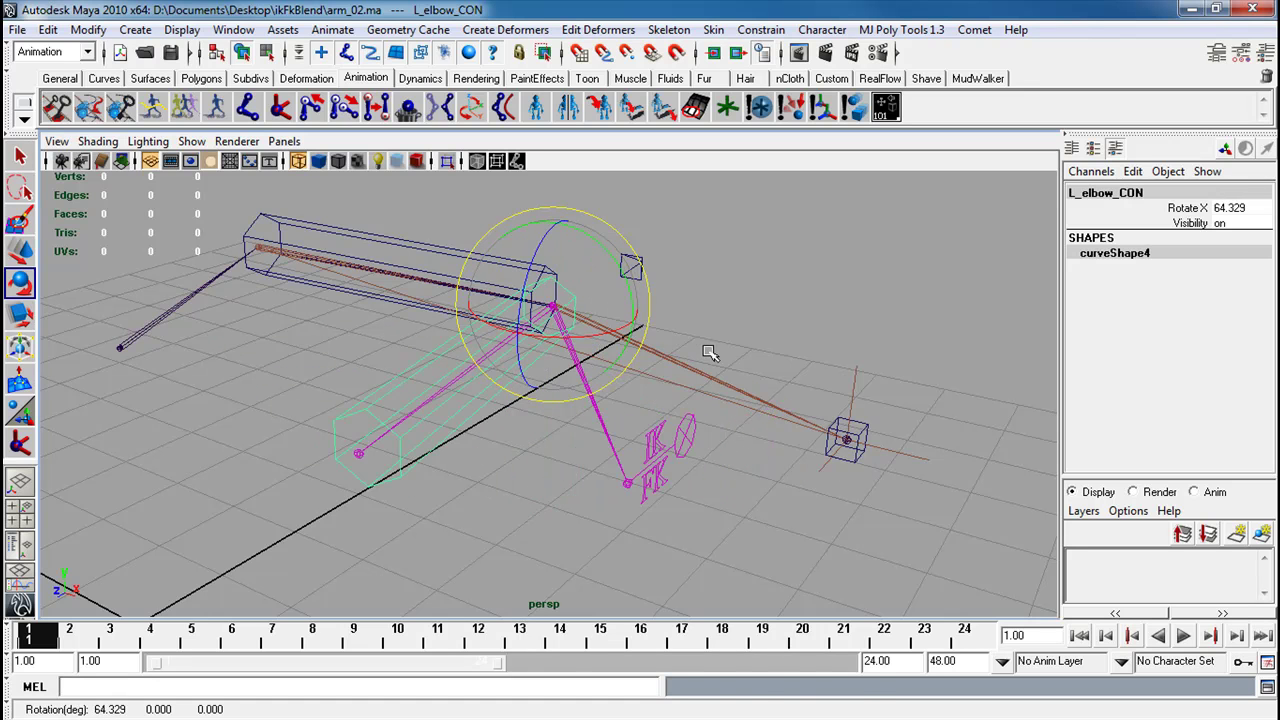
pyautogui.press('z')
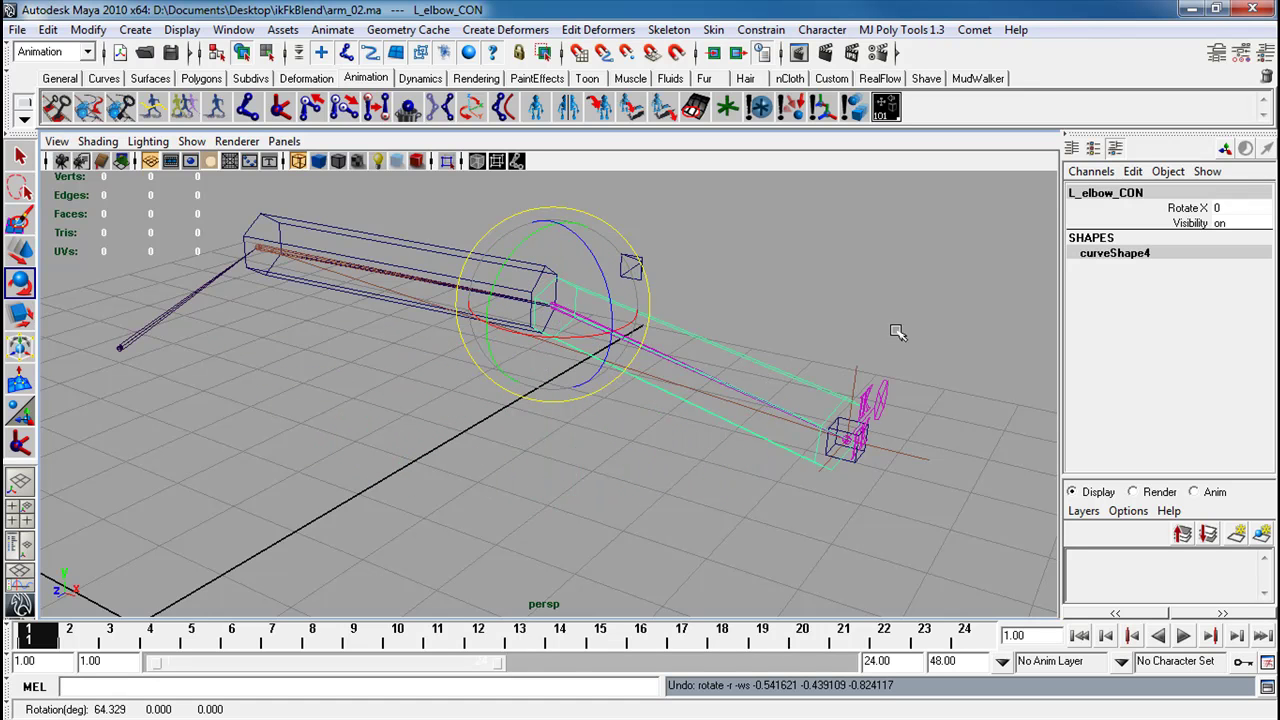
# Open the Set Driven Key window and load the ikFkSwitch control as the driver
pyautogui.keyDown('alt'); pyautogui.moveTo(897, 333); pyautogui.dragTo(852, 328); pyautogui.keyUp('alt')
pyautogui.click(893, 427)
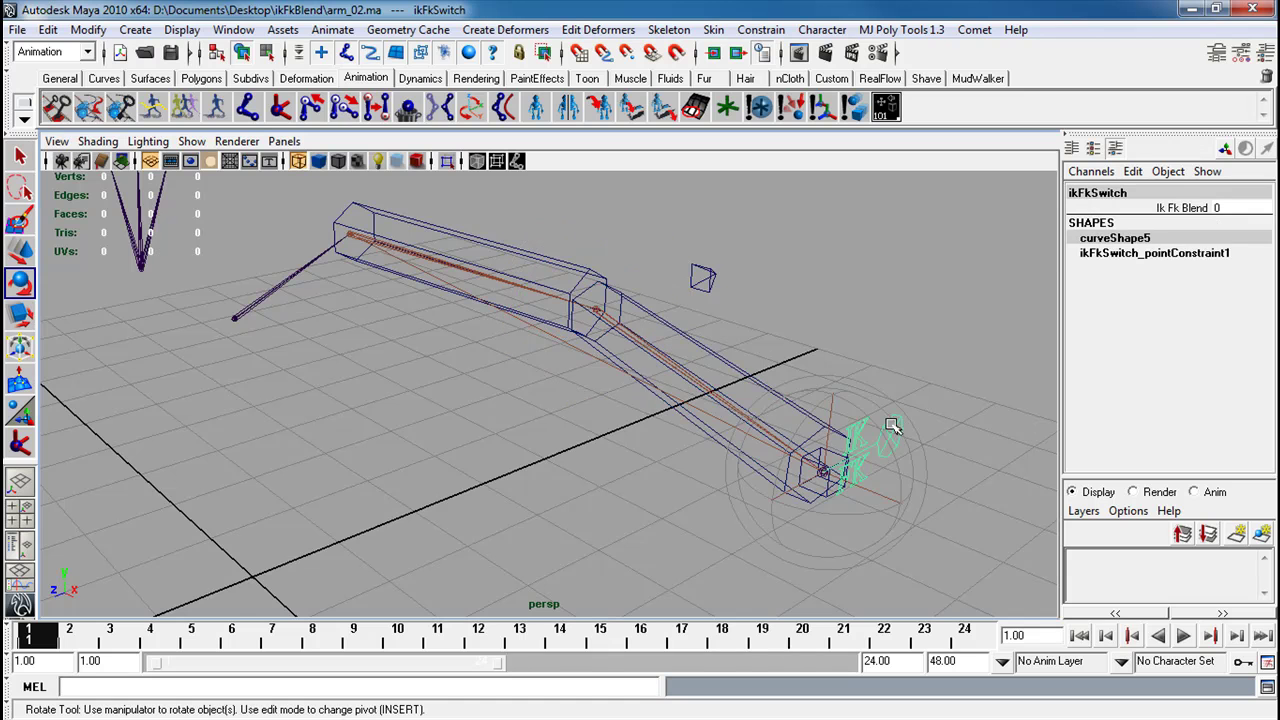
pyautogui.keyDown('alt'); pyautogui.moveTo(636, 395); pyautogui.dragTo(560, 385); pyautogui.keyUp('alt')
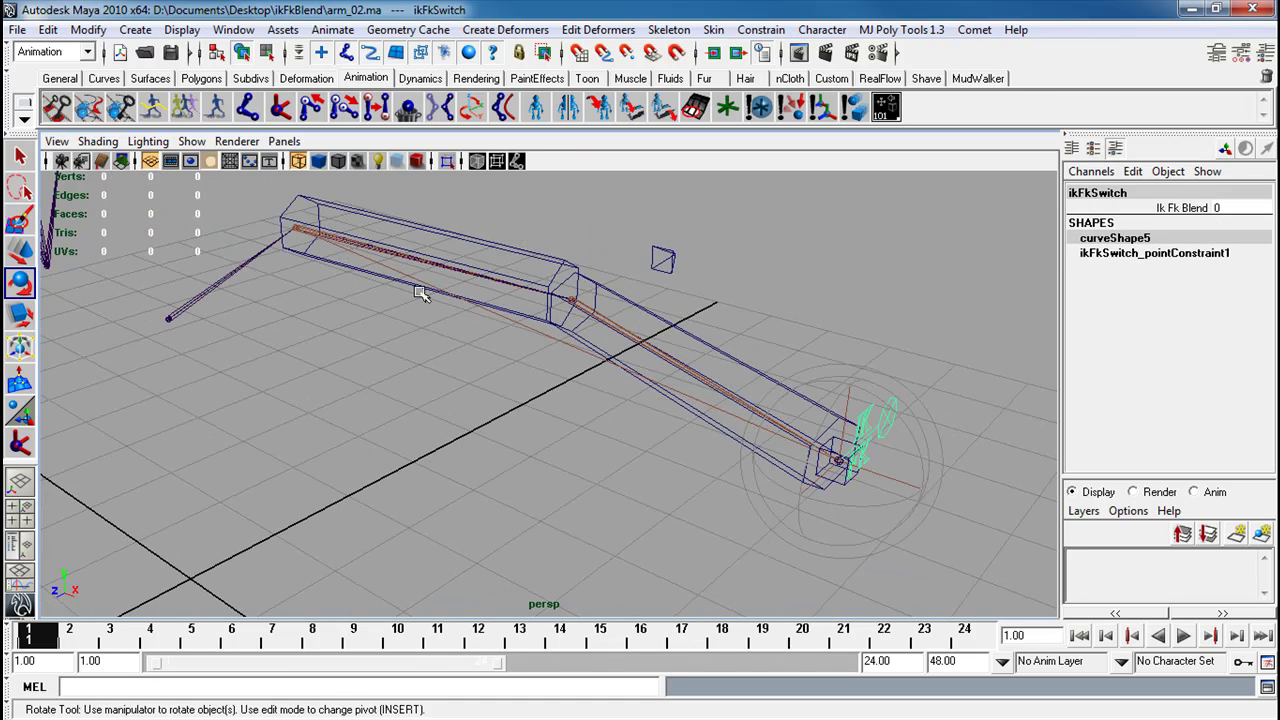
pyautogui.click(333, 30)
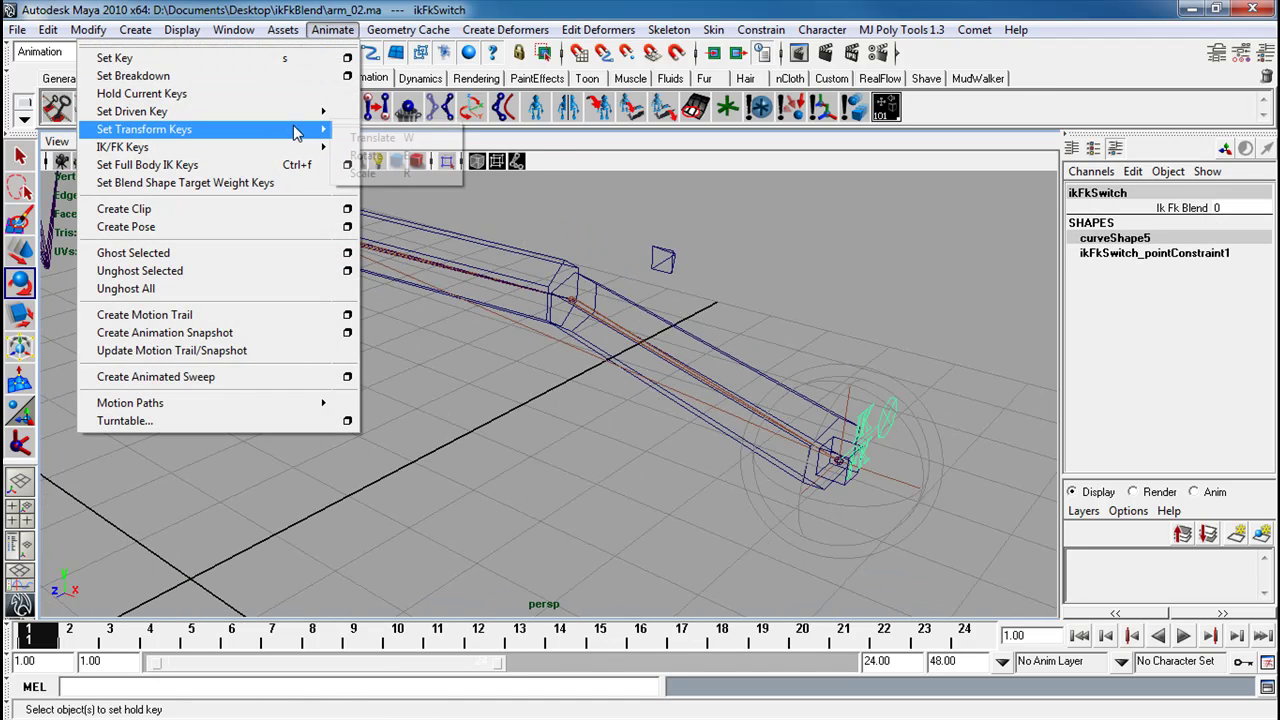
pyautogui.moveTo(318, 117)
pyautogui.click(361, 119)
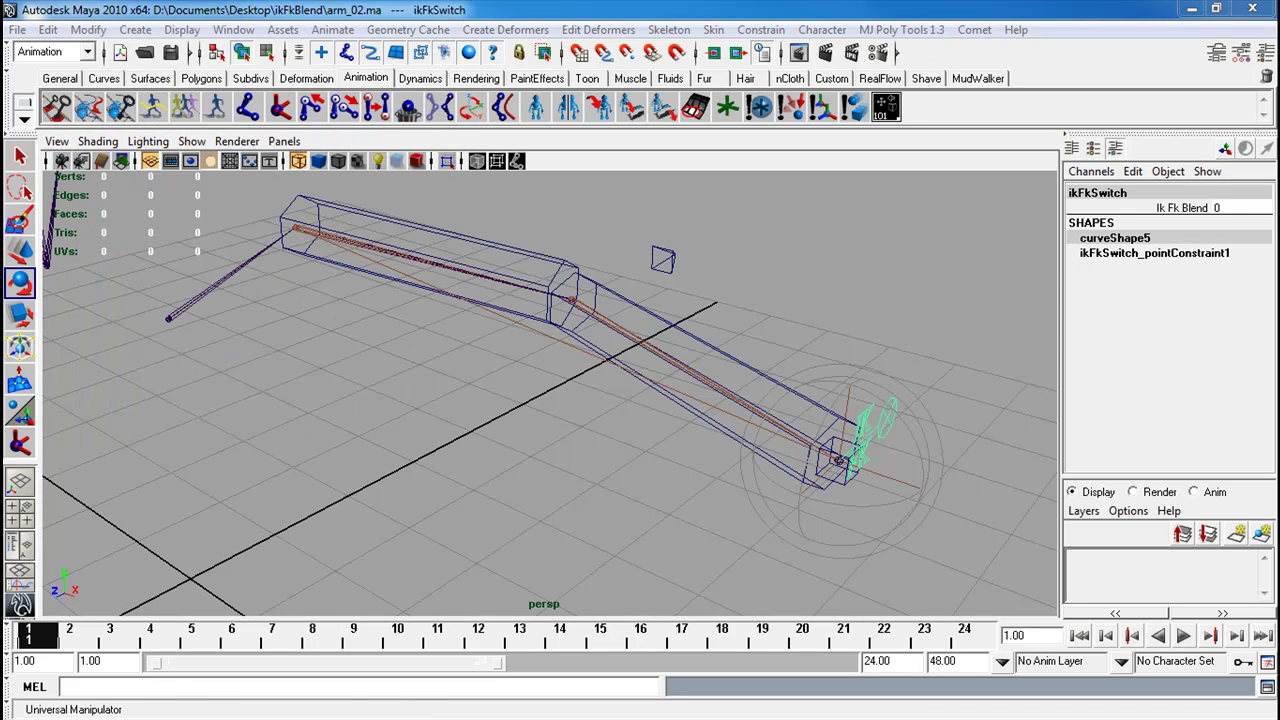
pyautogui.moveTo(213, 314); pyautogui.dragTo(380, 138)
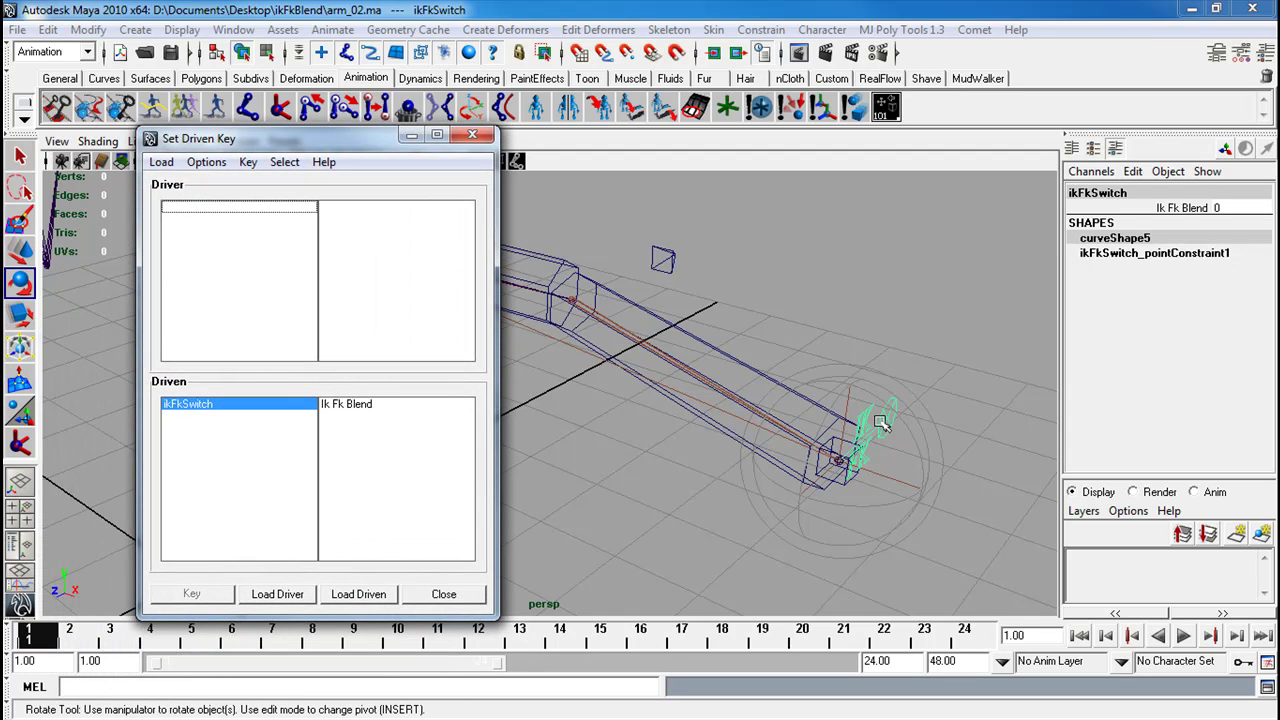
pyautogui.click(277, 594)
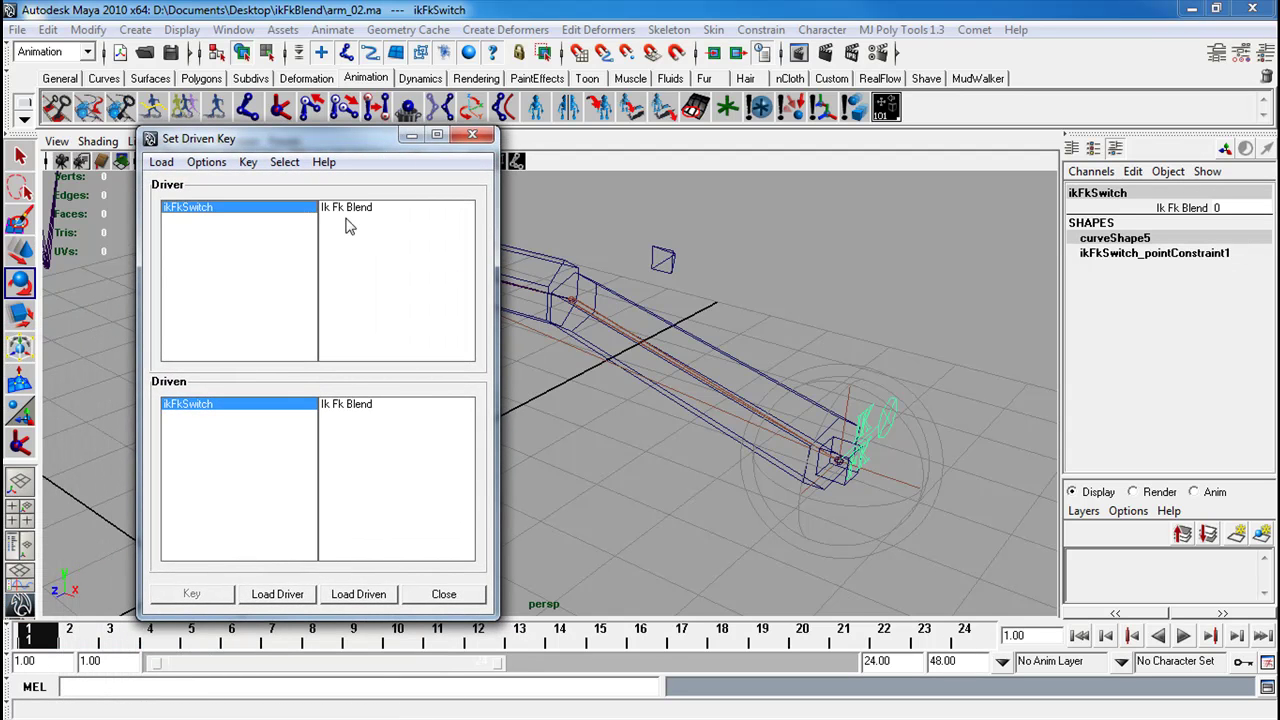
# Select the L_armPole_CON, L_elbow_CON, L_shoulder_CON and L_armIk_CON controls together in the viewport
pyautogui.keyDown('alt'); pyautogui.moveTo(636, 362); pyautogui.dragTo(659, 364); pyautogui.keyUp('alt')
pyautogui.press('q')
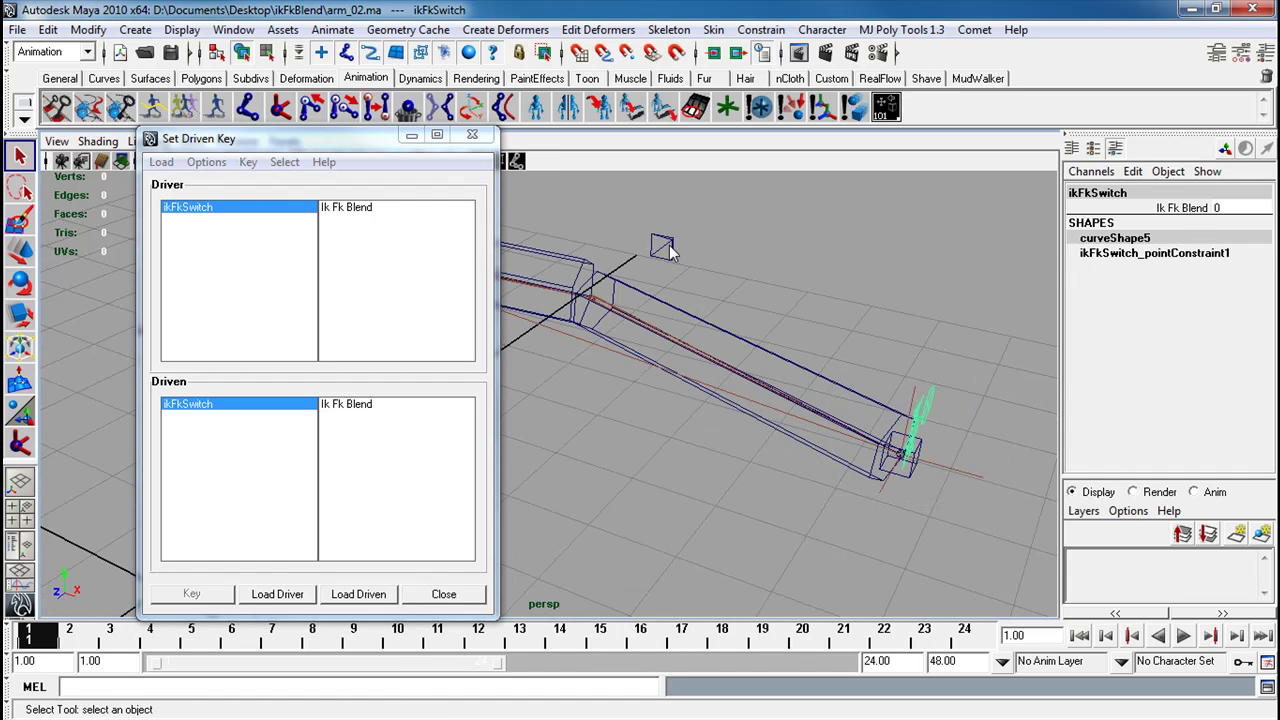
pyautogui.click(670, 254)
pyautogui.click(876, 403)
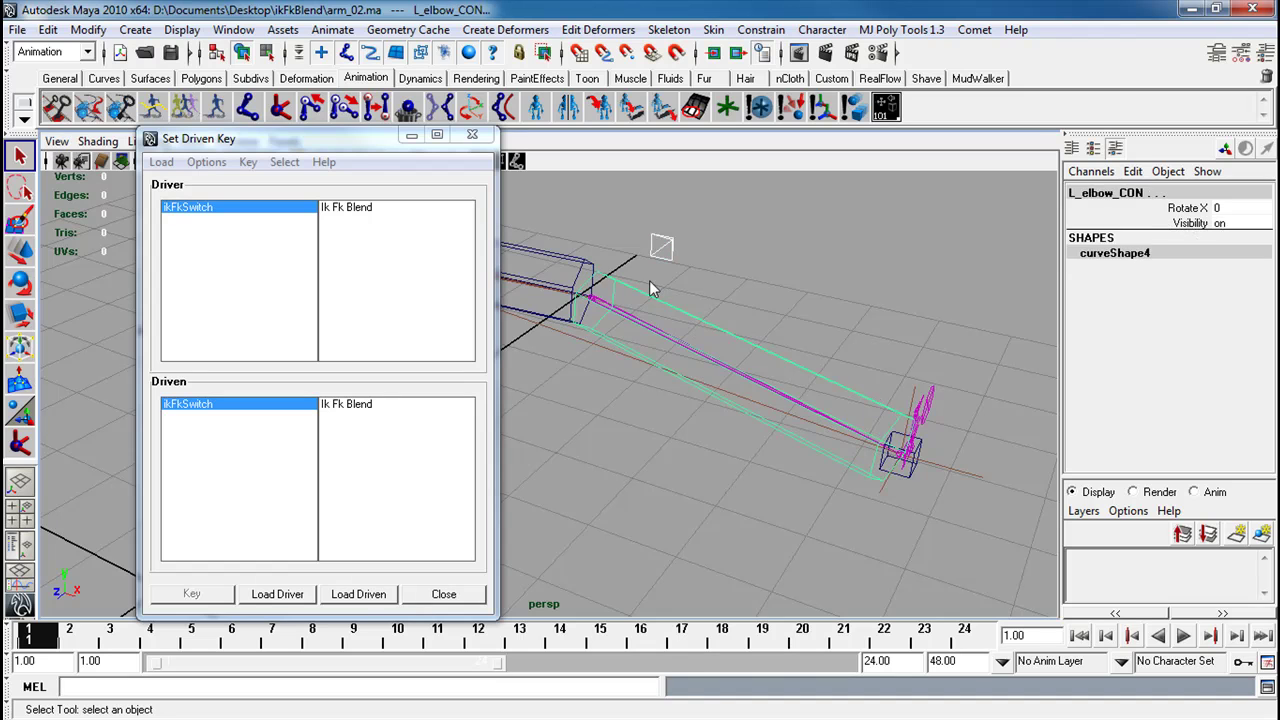
pyautogui.click(576, 266)
pyautogui.click(910, 472)
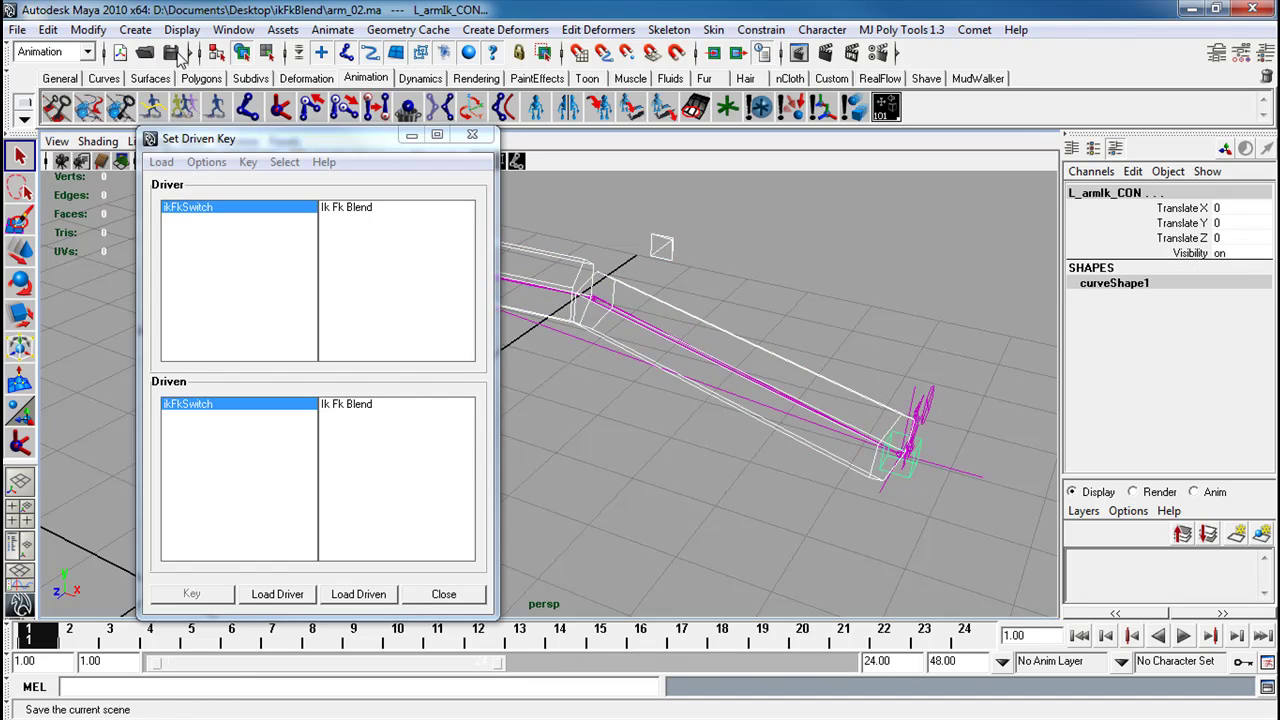
# Add the IK_Text and FK_Text groups to the selection using the Hypergraph hierarchy
pyautogui.click(218, 31)
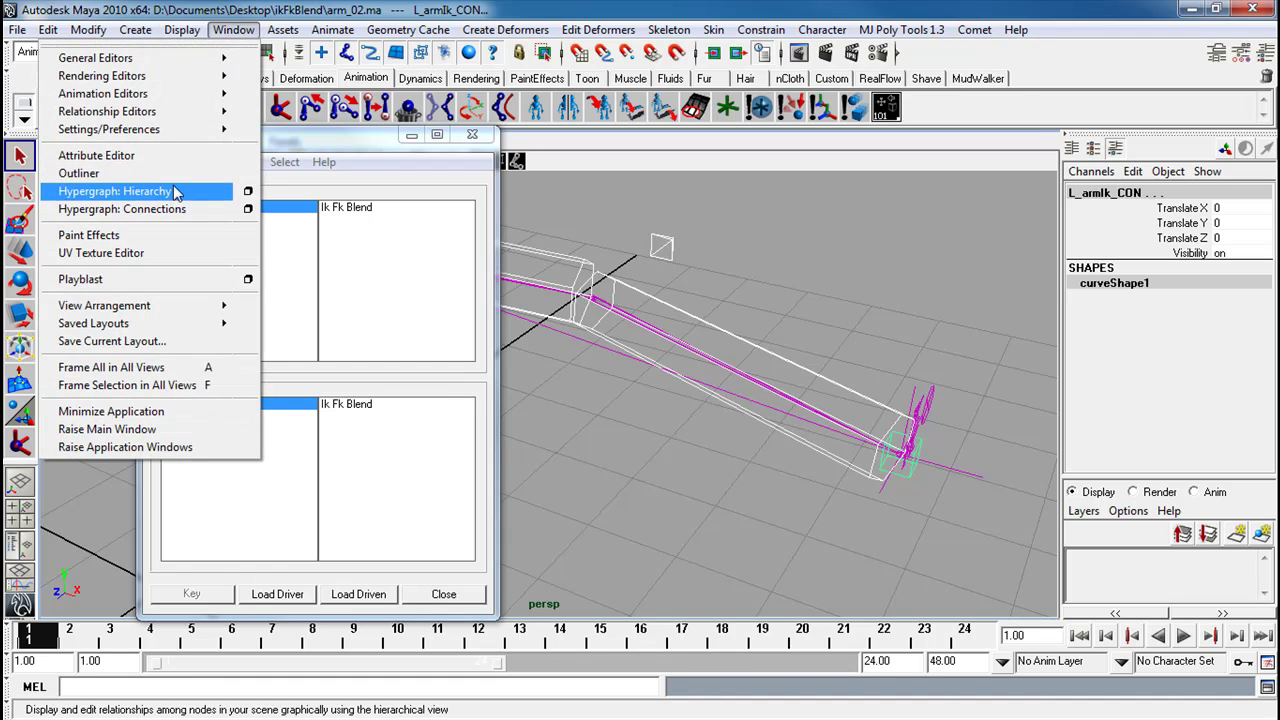
pyautogui.click(129, 191)
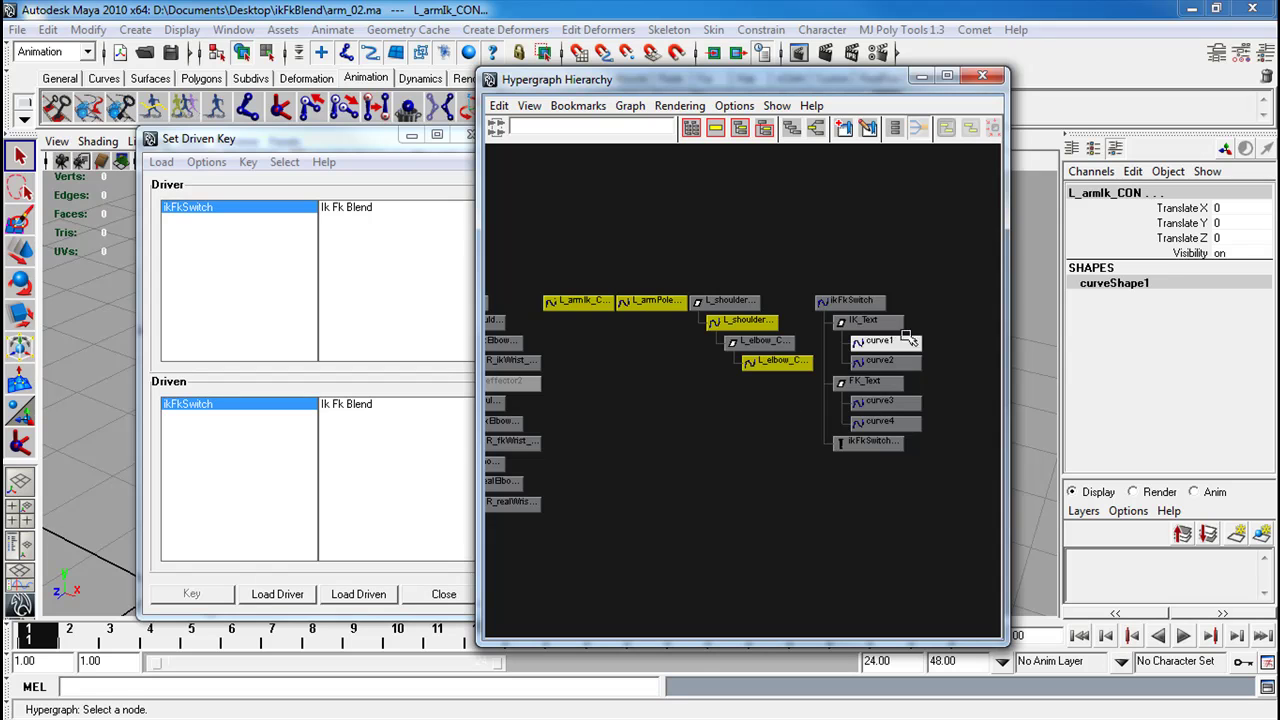
pyautogui.click(895, 328)
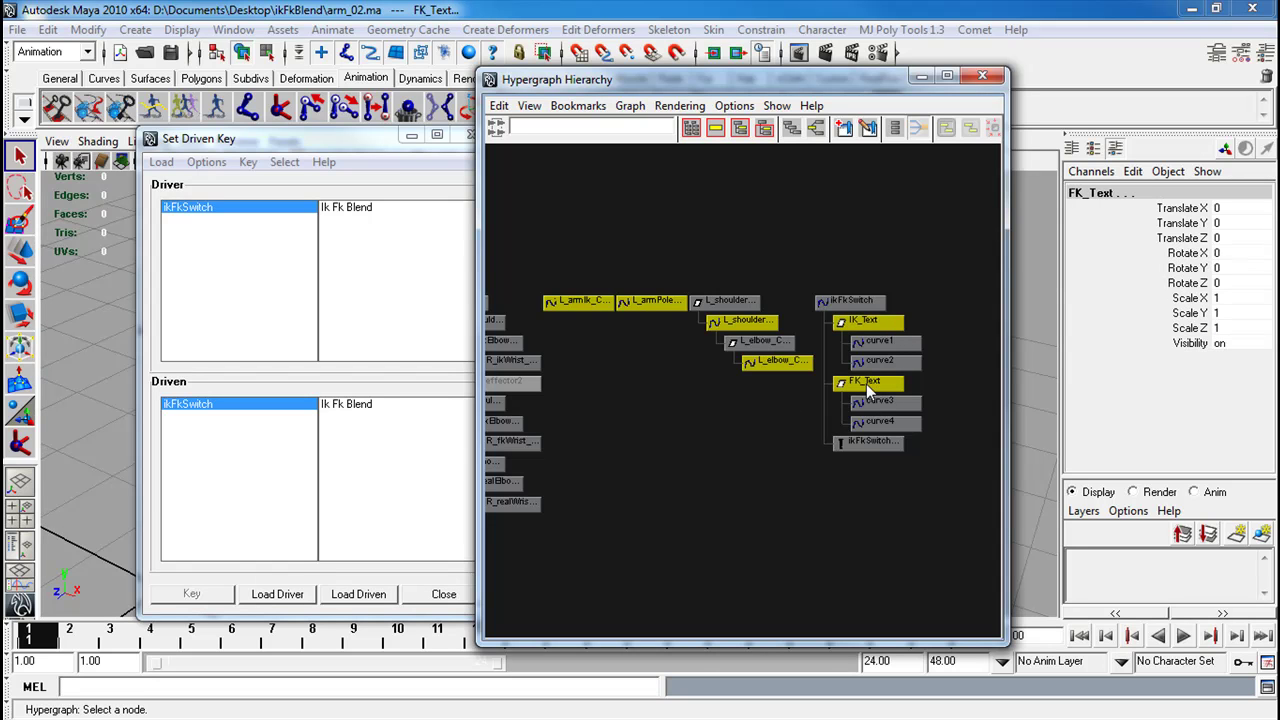
# Add the L_realShoulder_JNT and L_realElbow_JNT orient constraints to the selection and load all selected nodes as driven
pyautogui.keyDown('alt'); pyautogui.moveTo(716, 441); pyautogui.dragTo(846, 449, button='middle'); pyautogui.keyUp('alt')
pyautogui.keyDown('alt'); pyautogui.moveTo(590, 440); pyautogui.dragTo(756, 424, button='middle'); pyautogui.keyUp('alt')
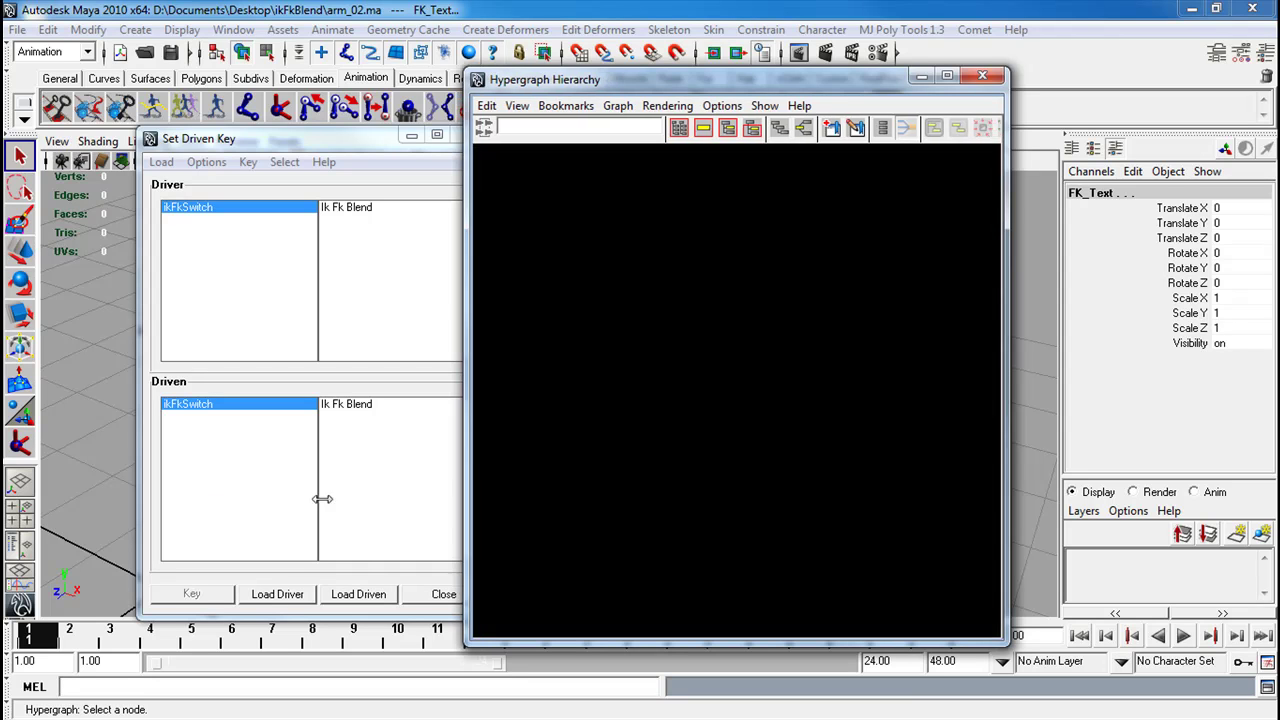
pyautogui.moveTo(478, 500); pyautogui.dragTo(201, 500)
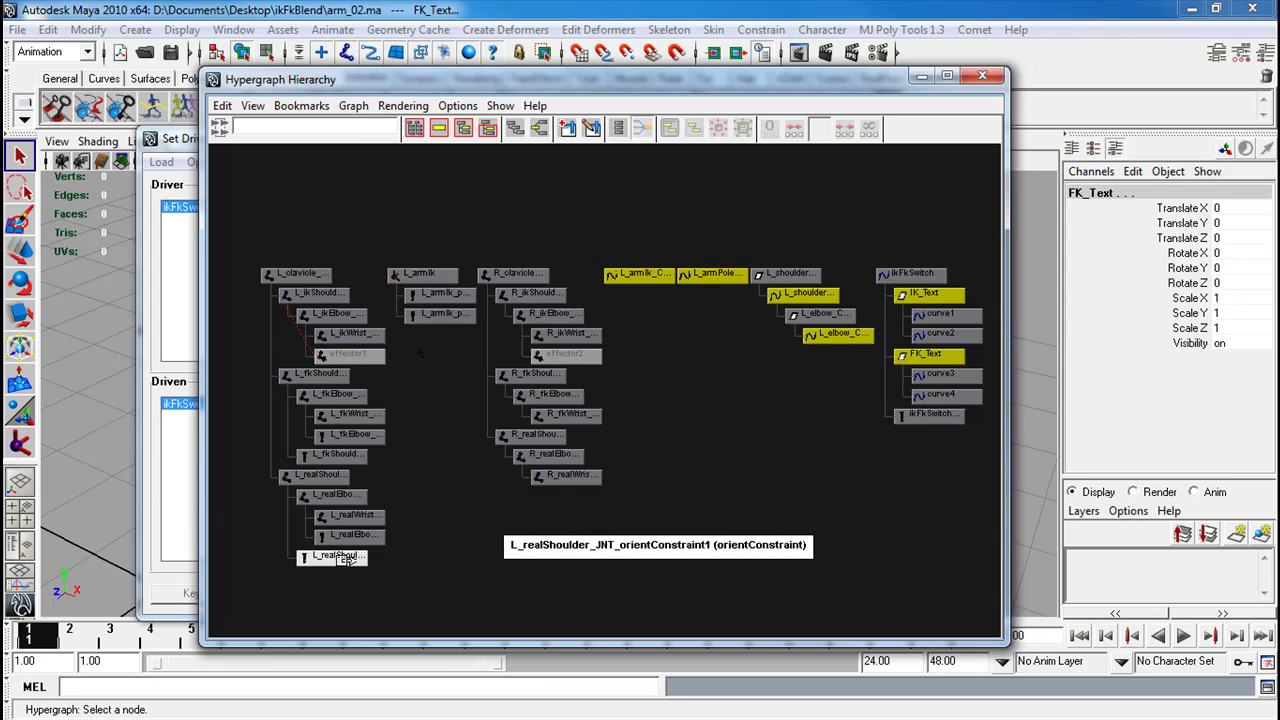
pyautogui.click(347, 557)
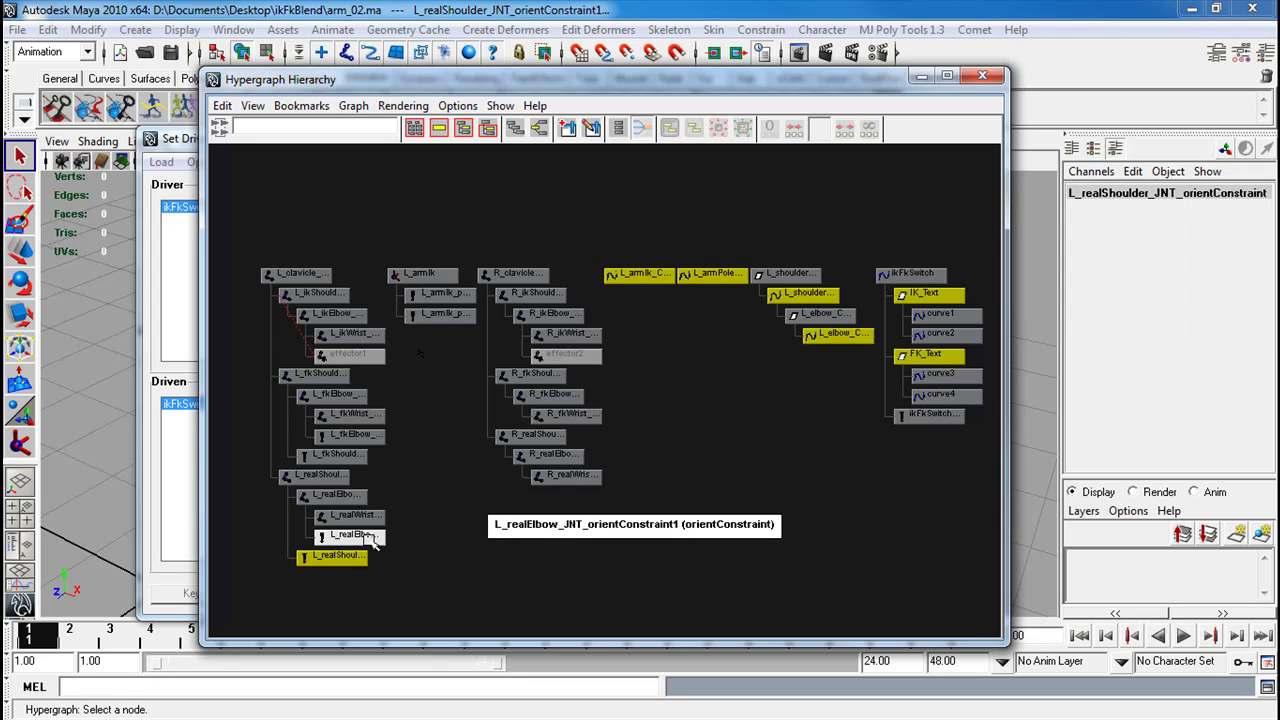
pyautogui.keyDown('shift'); pyautogui.click(368, 538); pyautogui.keyUp('shift')
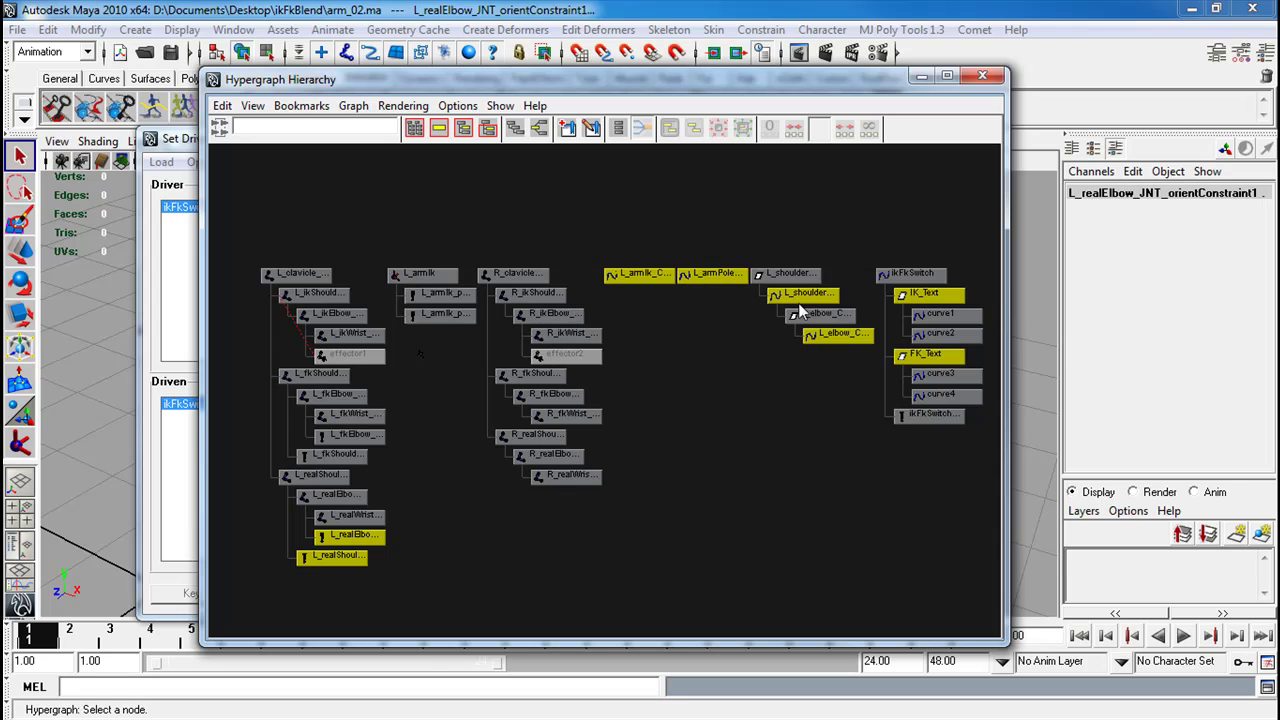
pyautogui.click(922, 76)
pyautogui.click(362, 595)
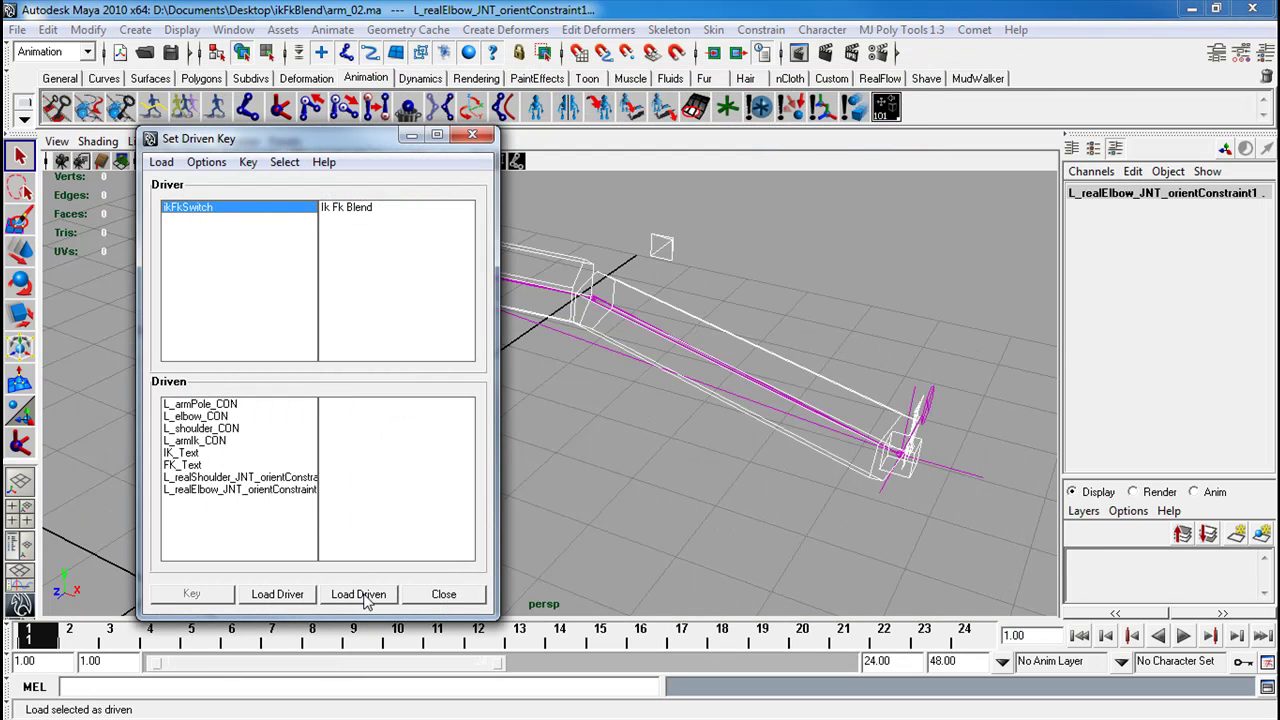
# Choose the Ik Fk Blend driver attribute and L_armPole_CON's Visibility as the driven attribute, and set that visibility to off
pyautogui.click(352, 208)
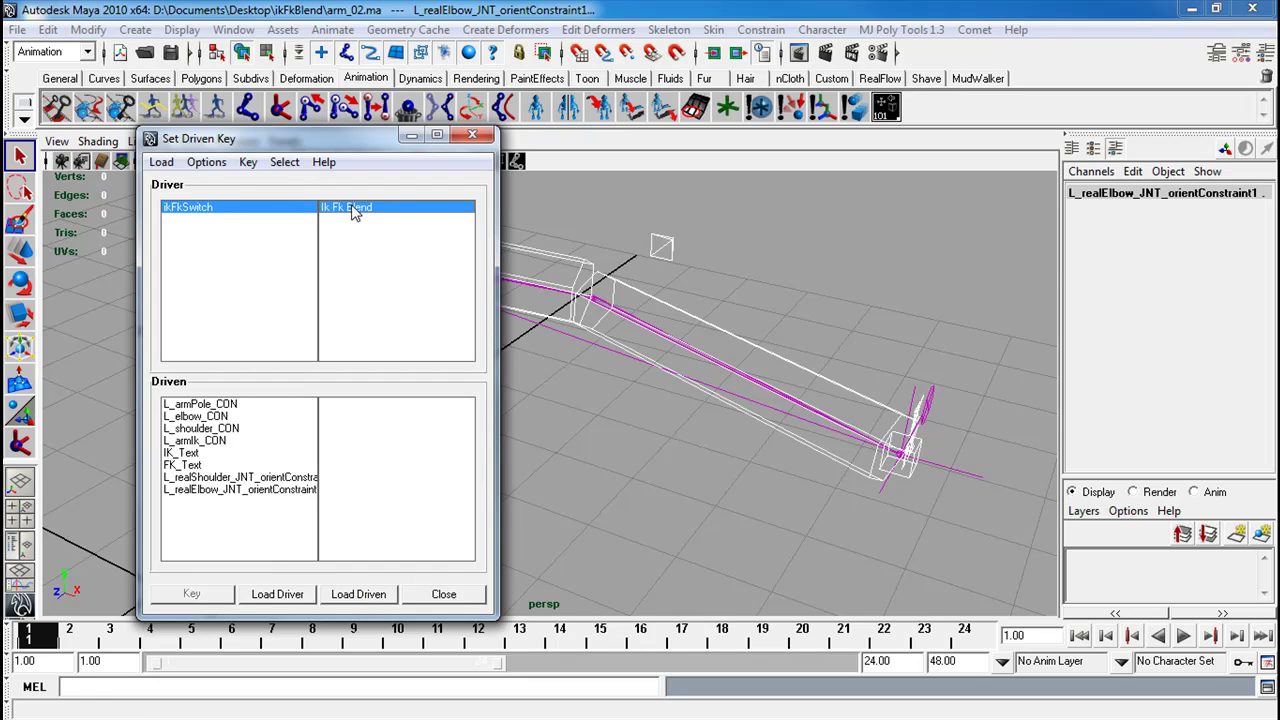
pyautogui.click(210, 404)
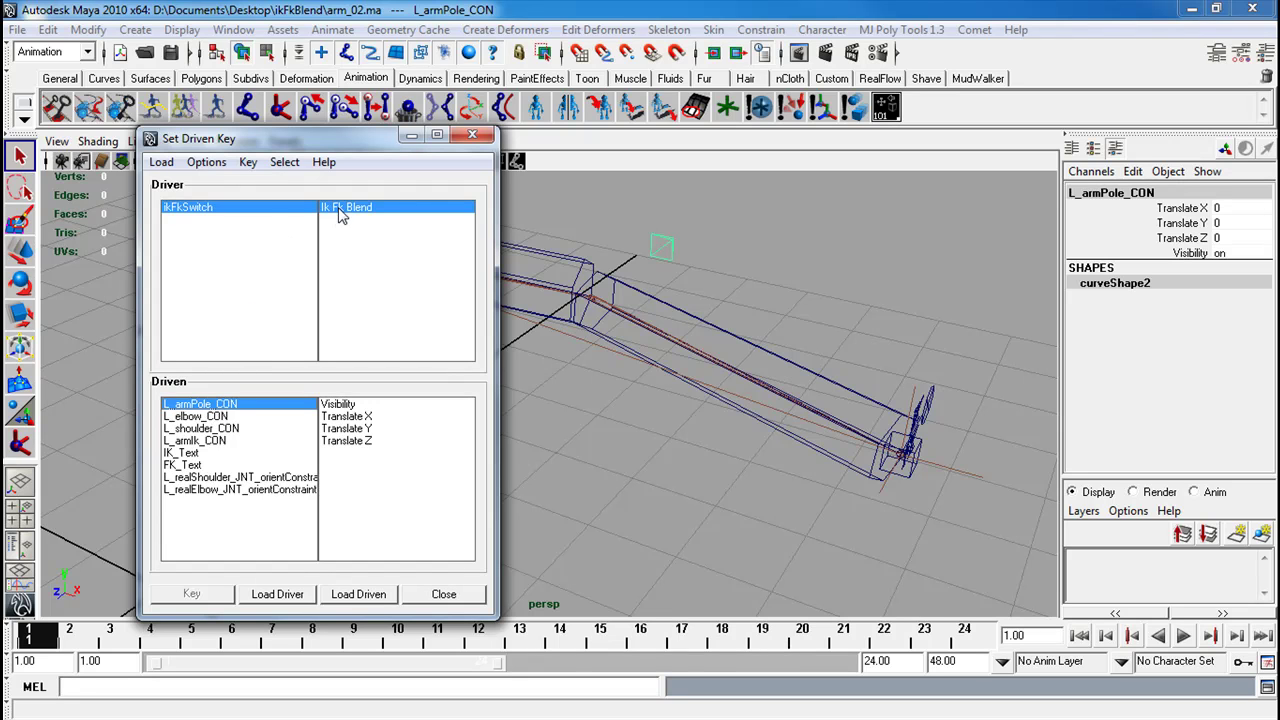
pyautogui.click(280, 209)
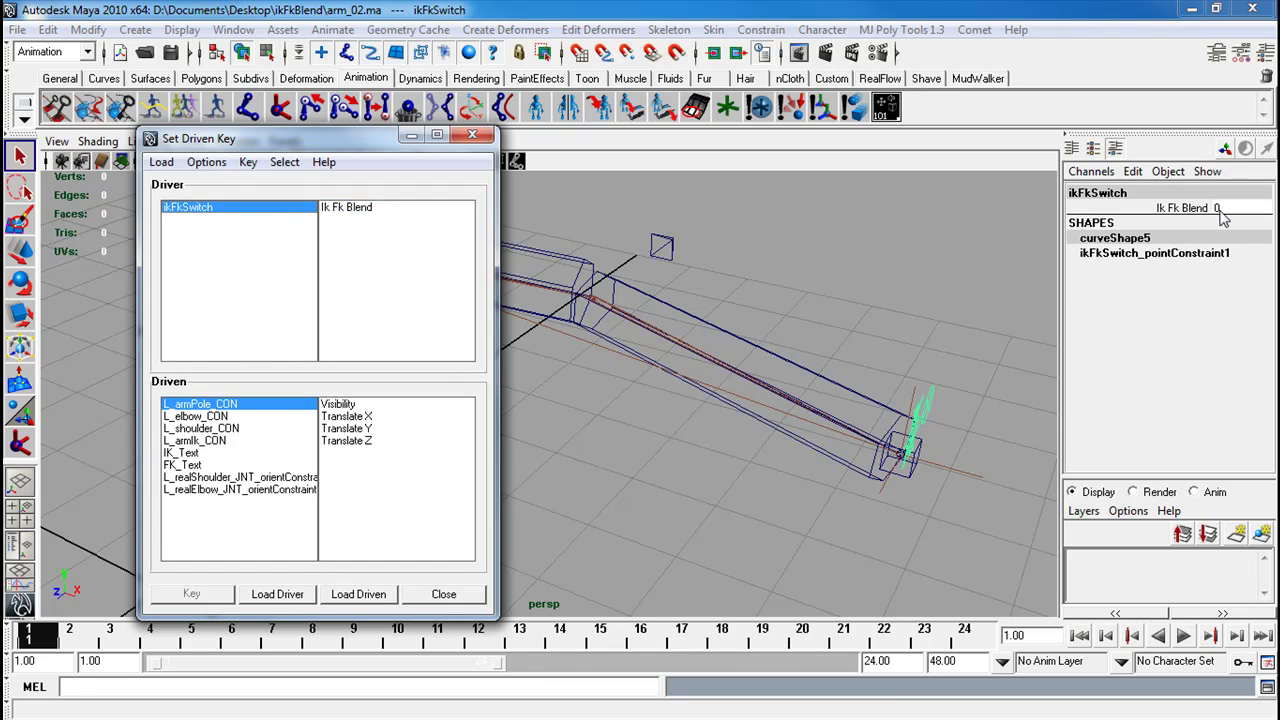
pyautogui.click(185, 404)
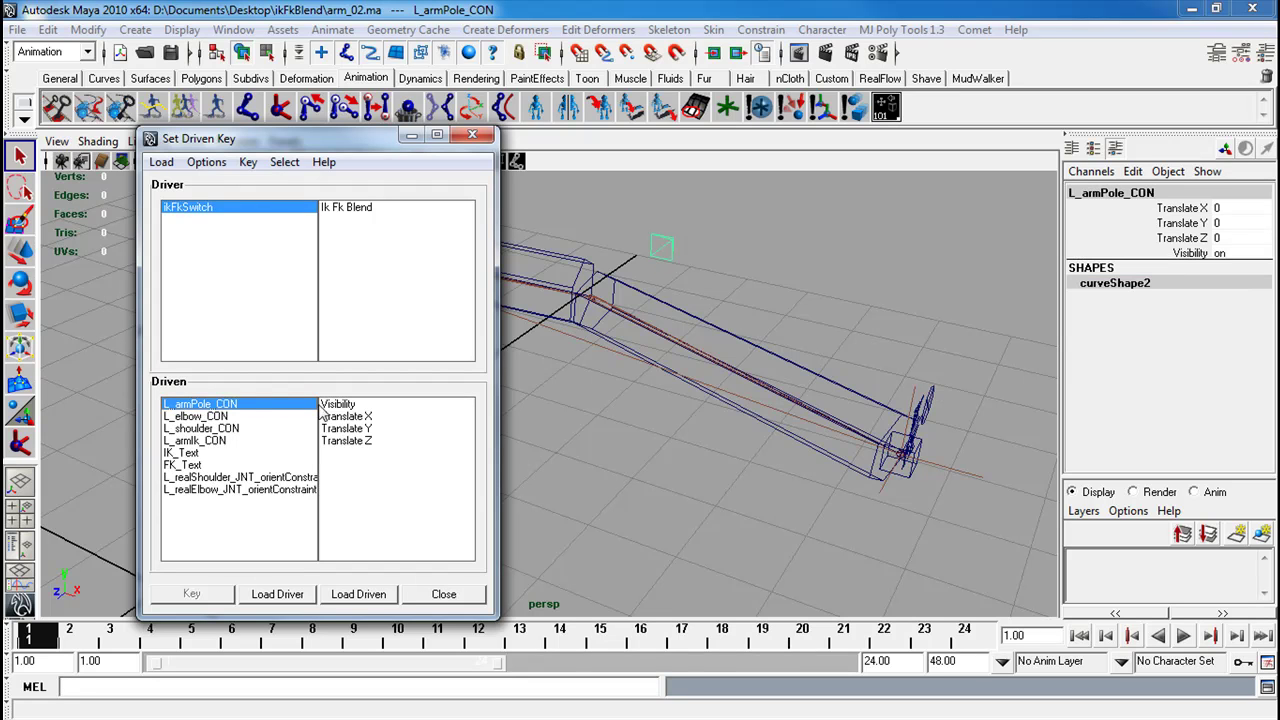
pyautogui.click(357, 405)
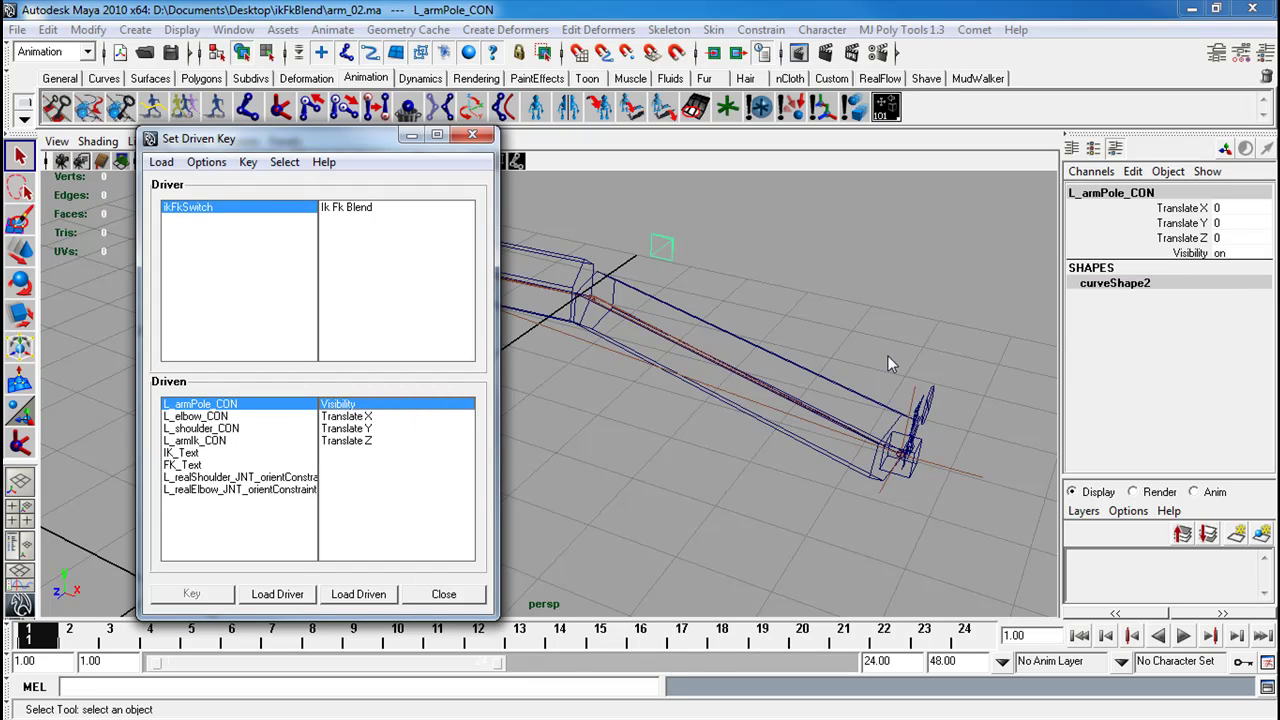
pyautogui.click(1224, 253)
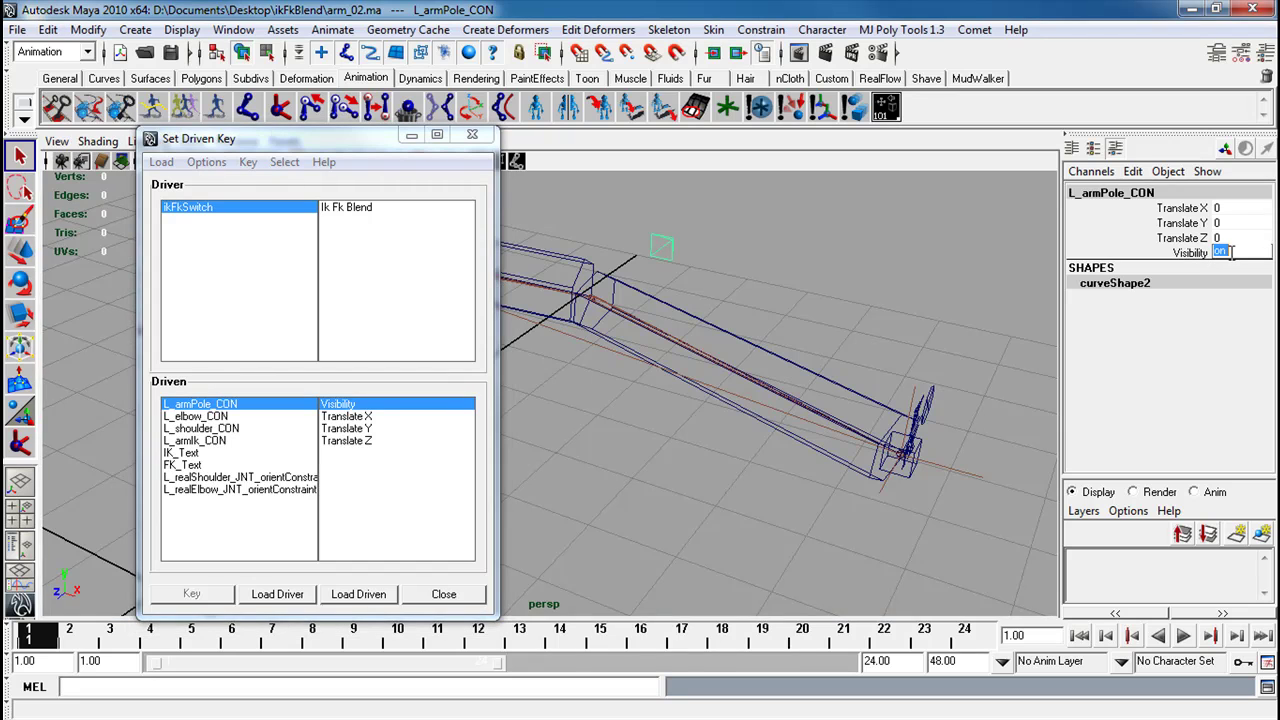
pyautogui.write('0')
pyautogui.press('Return')
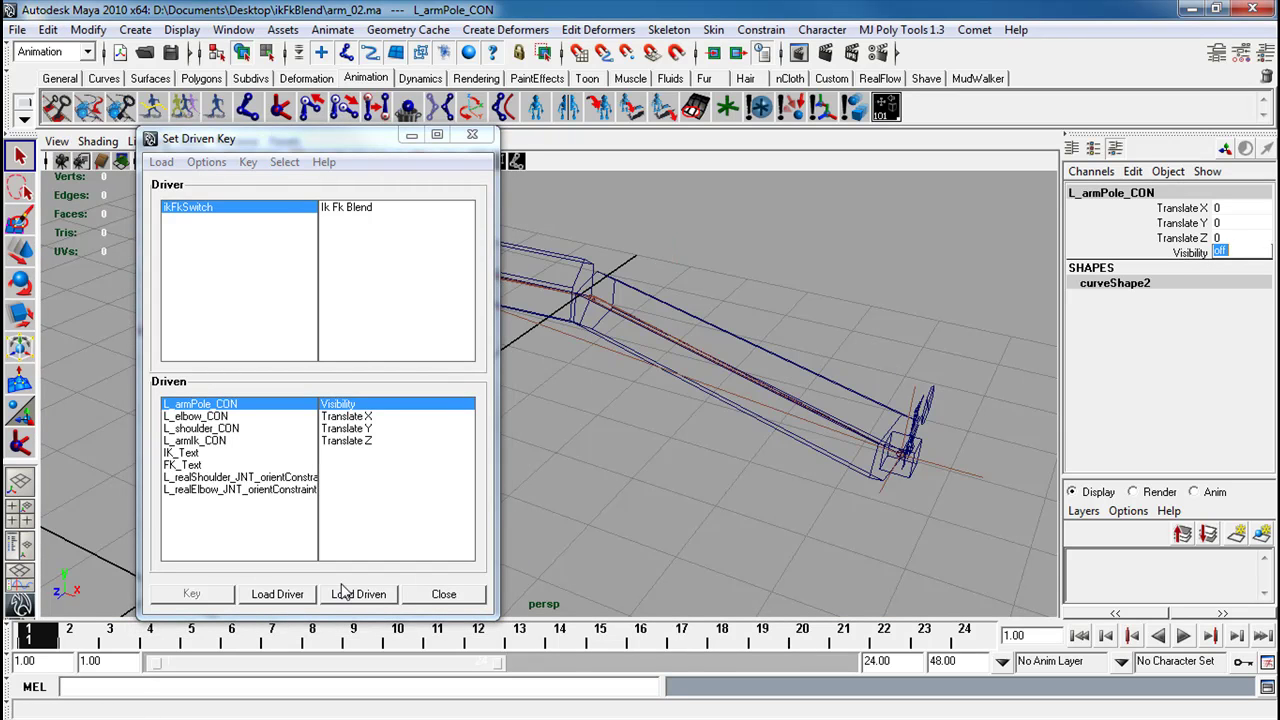
# Choose Ik Fk Blend as the driver attribute and key the current Visibility of L_armPole_CON, L_elbow_CON and L_shoulder_CON against it
pyautogui.click(330, 207)
pyautogui.click(200, 590)
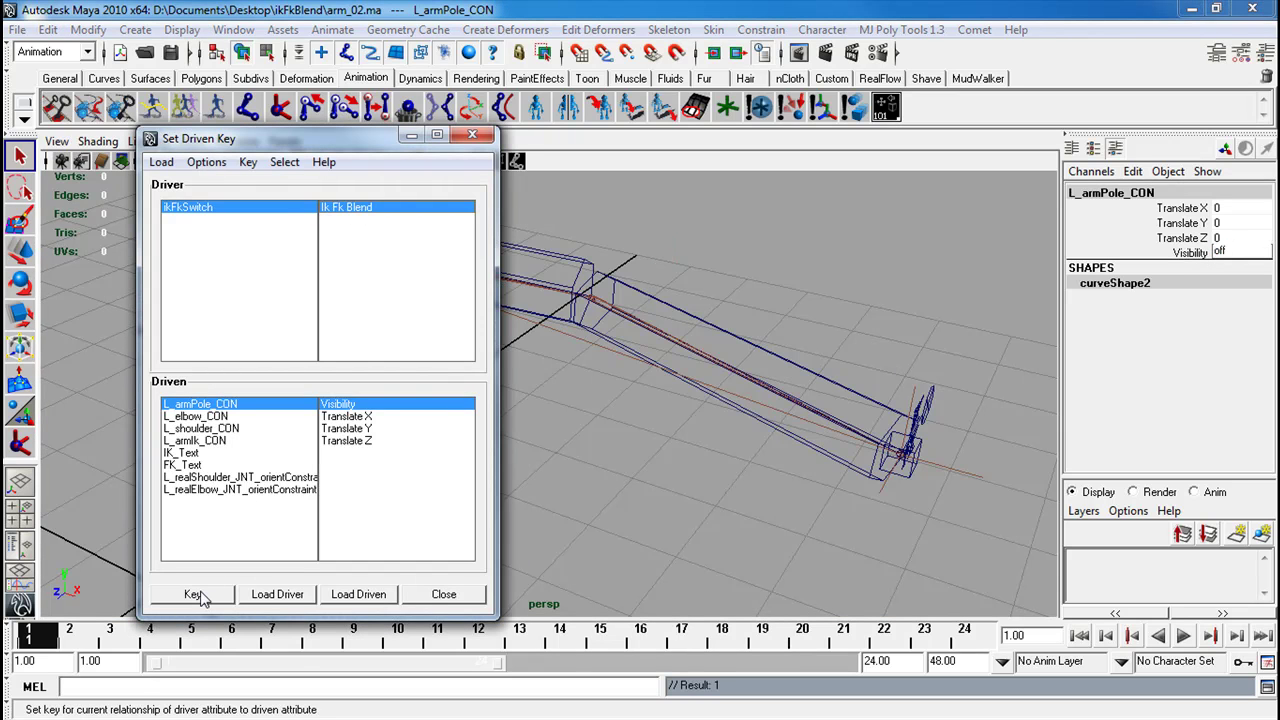
pyautogui.click(222, 416)
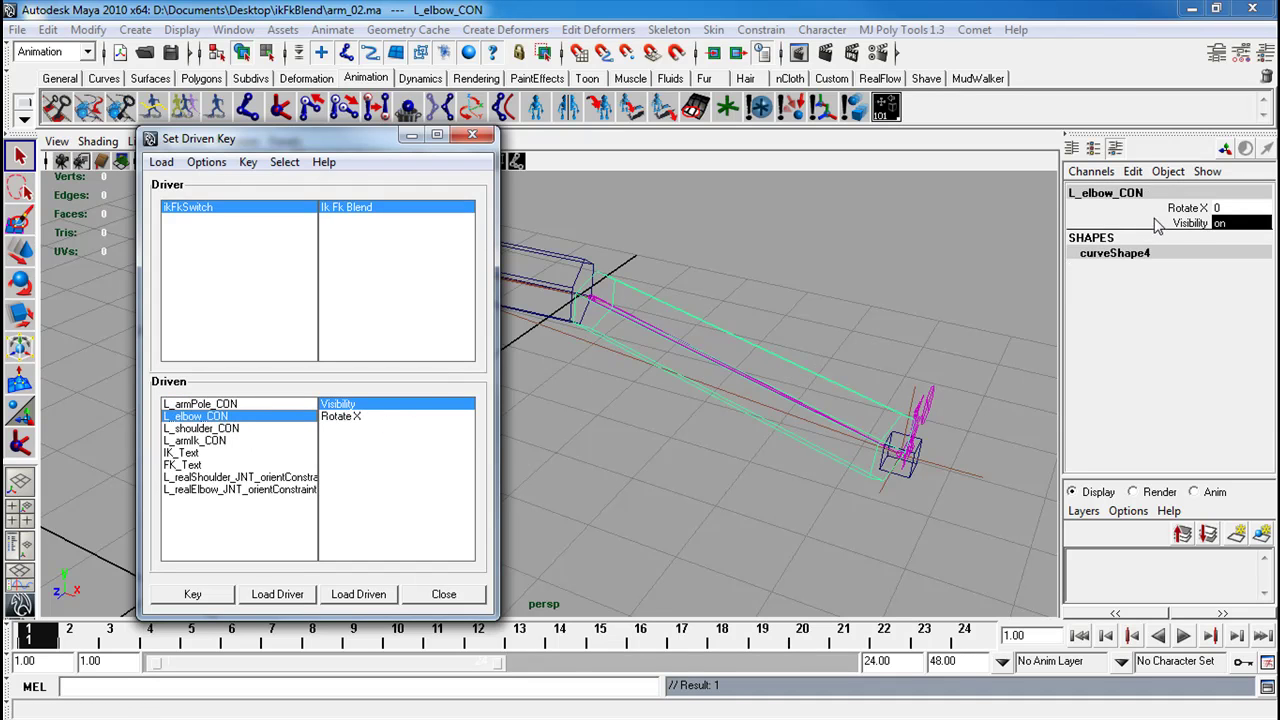
pyautogui.click(214, 591)
pyautogui.click(197, 429)
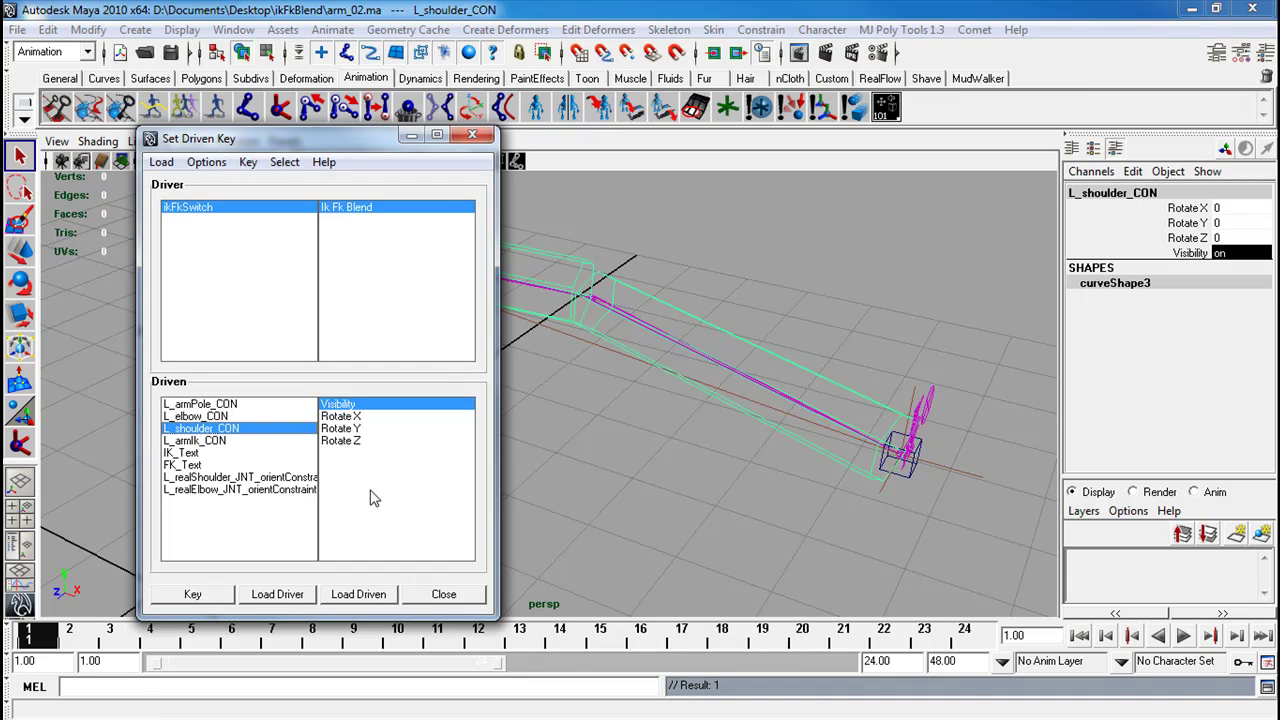
pyautogui.click(210, 600)
pyautogui.click(219, 443)
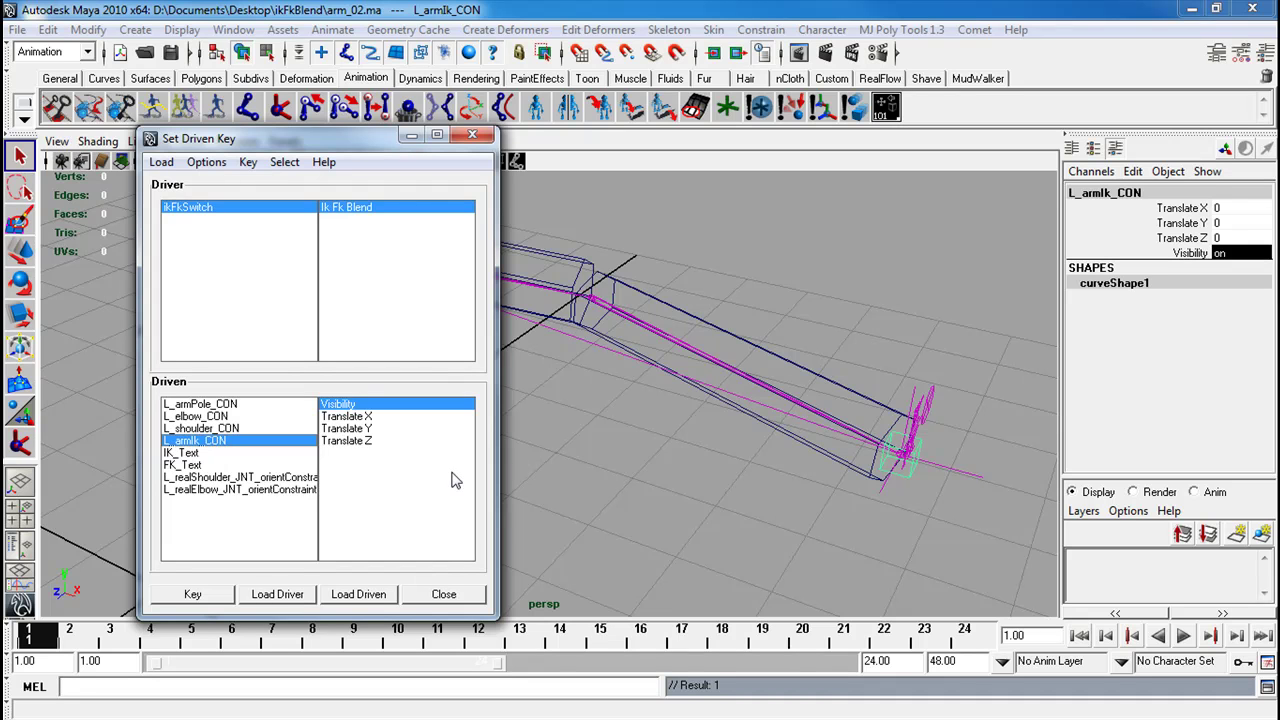
pyautogui.click(1236, 253)
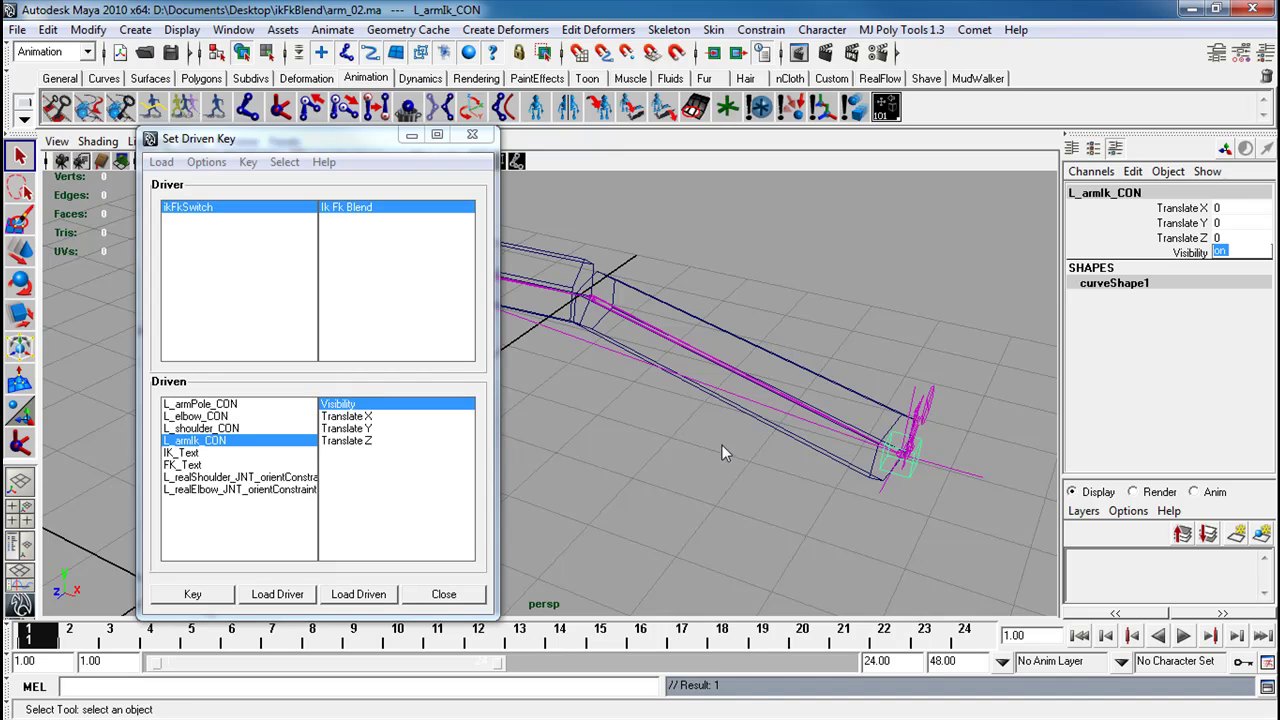
# Set IK_Text's Visibility to off and key it against the Ik Fk Blend driver
pyautogui.click(176, 454)
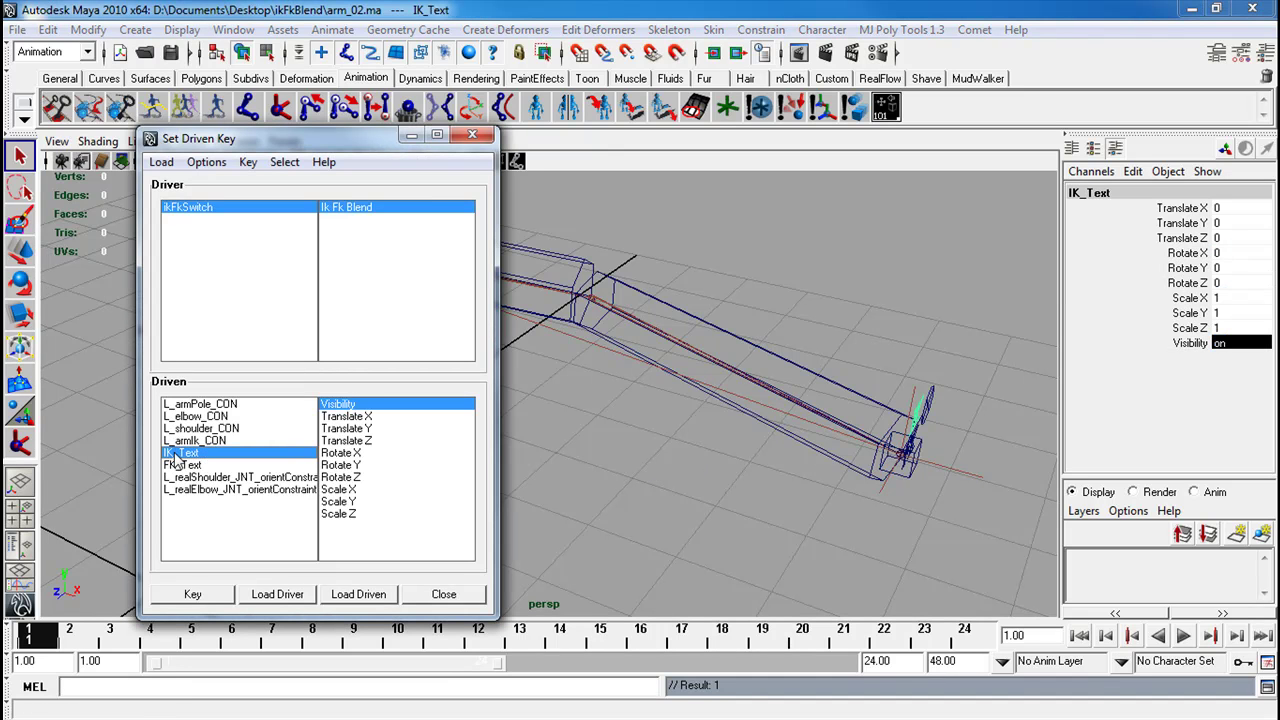
pyautogui.click(1243, 340)
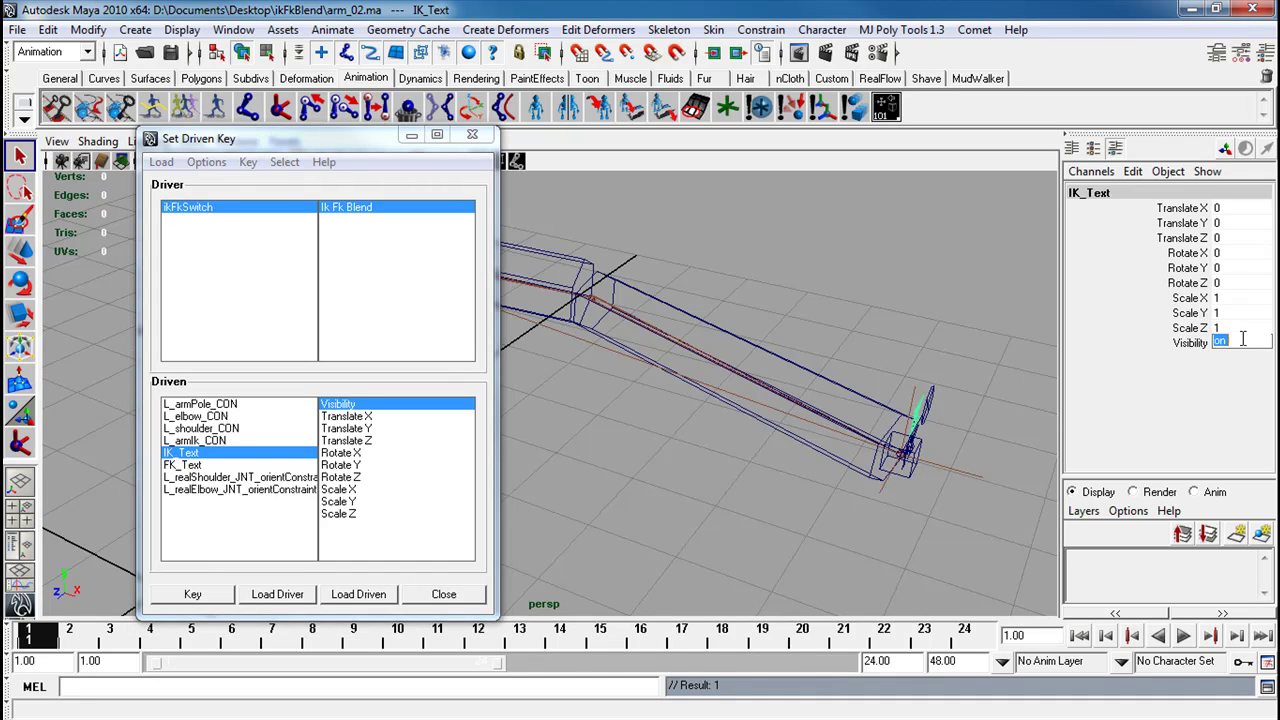
pyautogui.write('0')
pyautogui.press('Return')
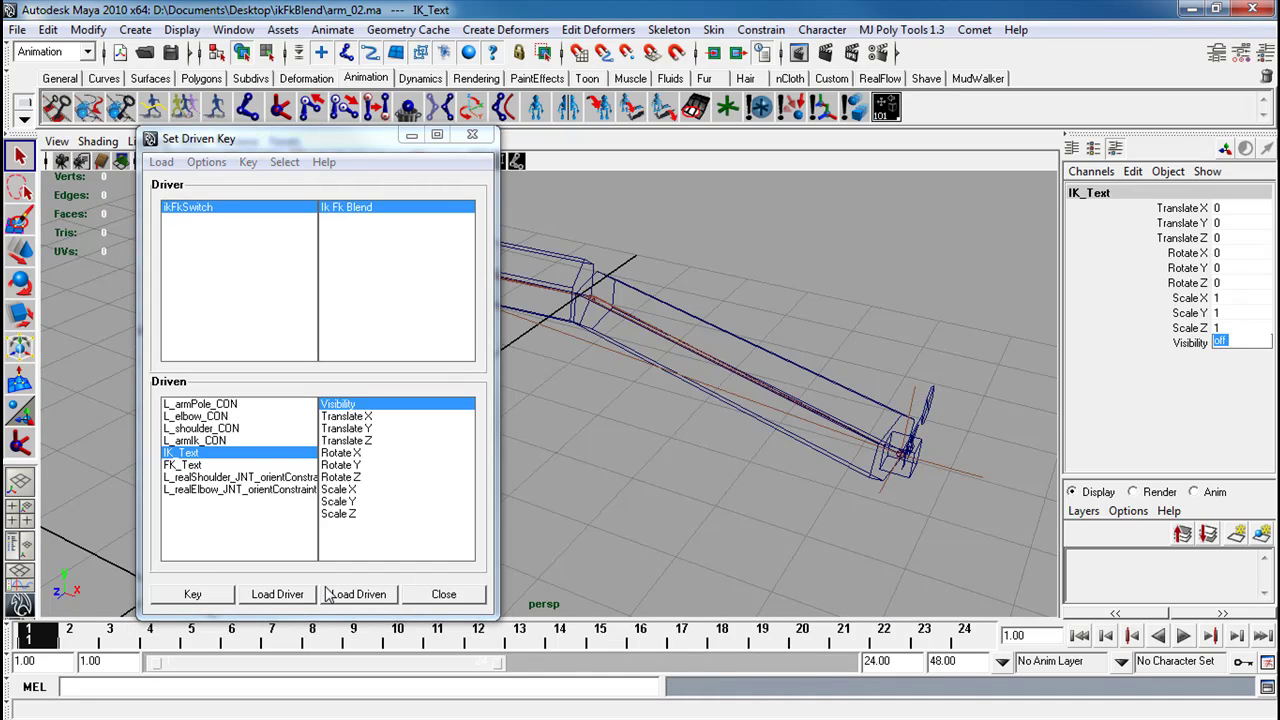
pyautogui.click(192, 594)
pyautogui.click(288, 467)
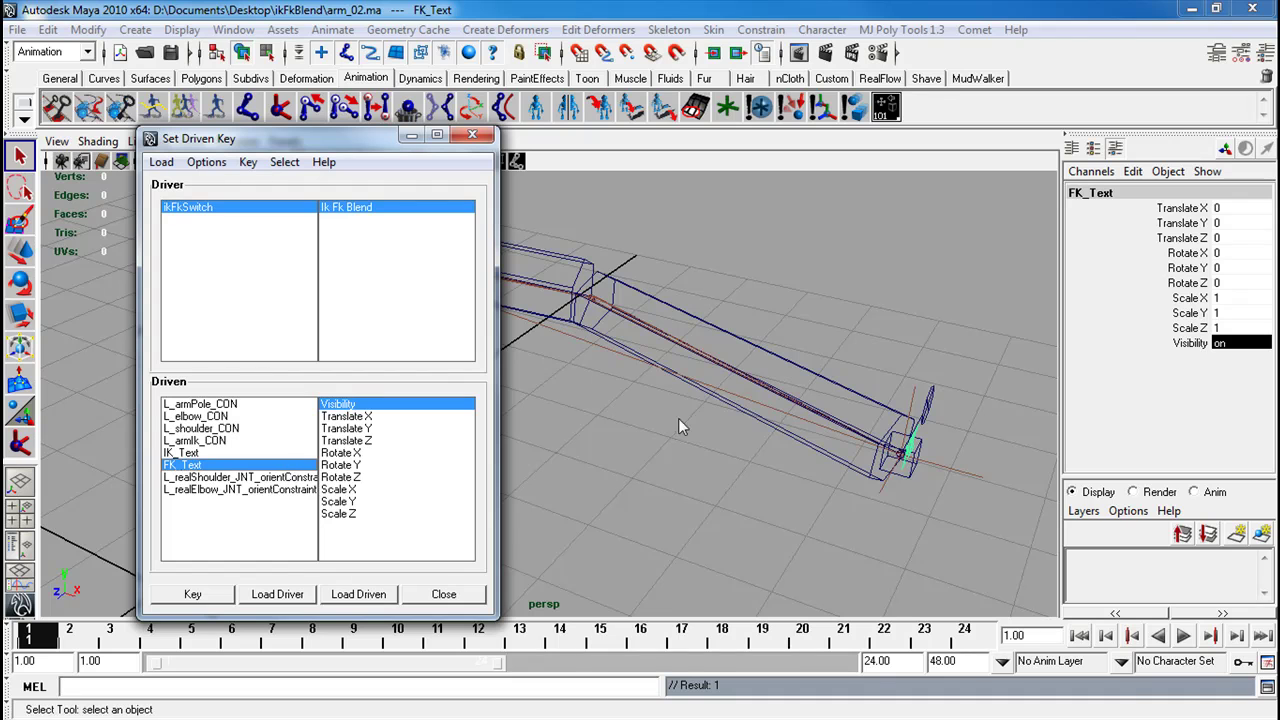
pyautogui.click(206, 441)
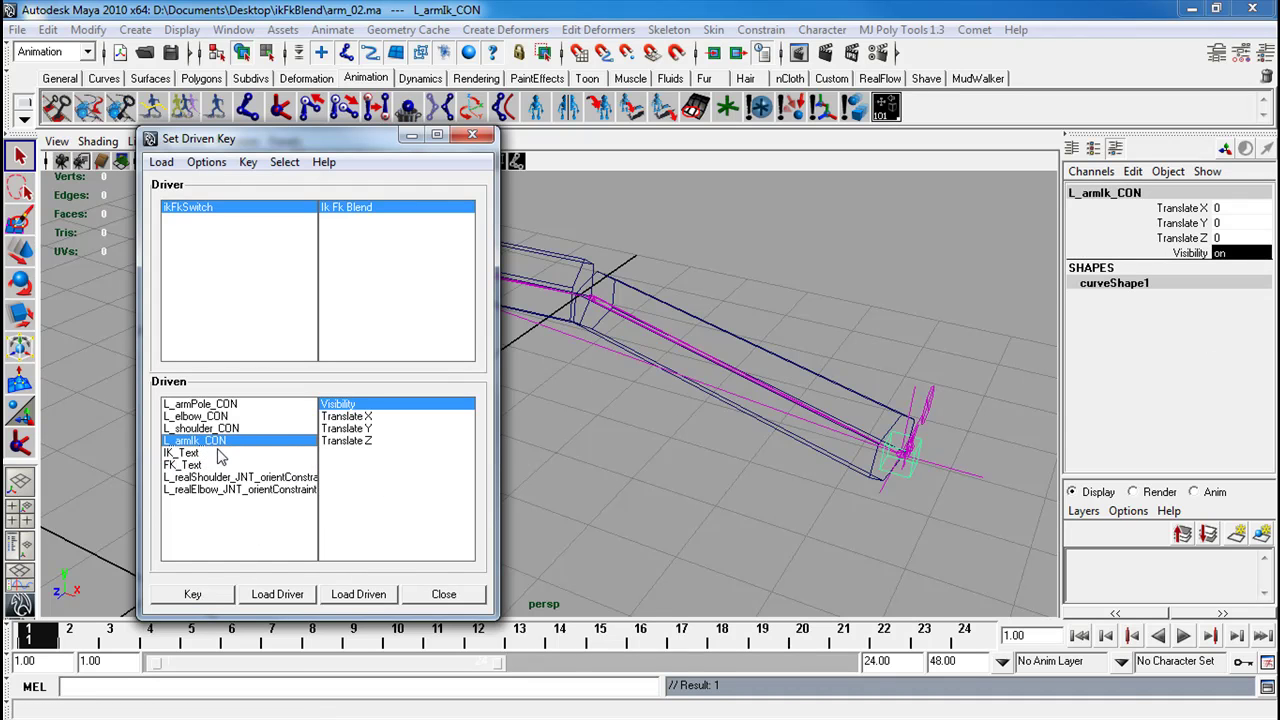
# Set the L_realShoulder_JNT orient constraint's L Ik Shoulder JNTW1 weight to 0 and key both its Fk and Ik weights
pyautogui.click(205, 479)
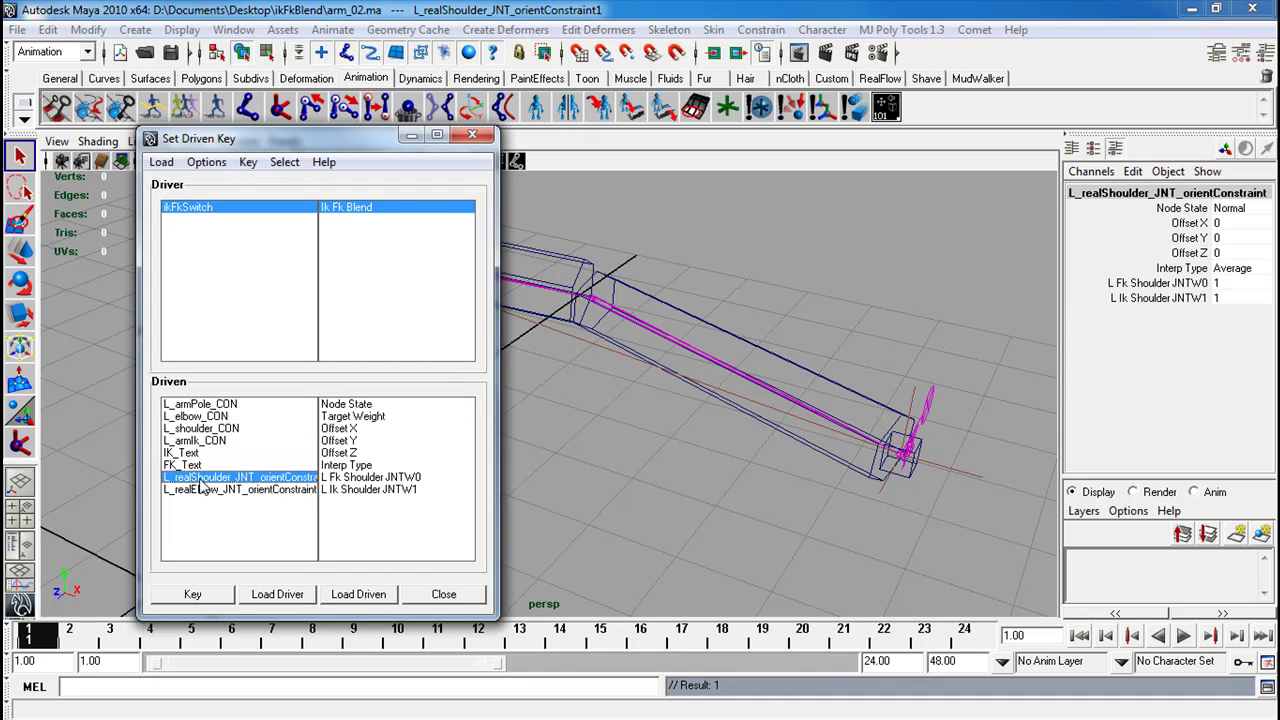
pyautogui.click(1222, 299)
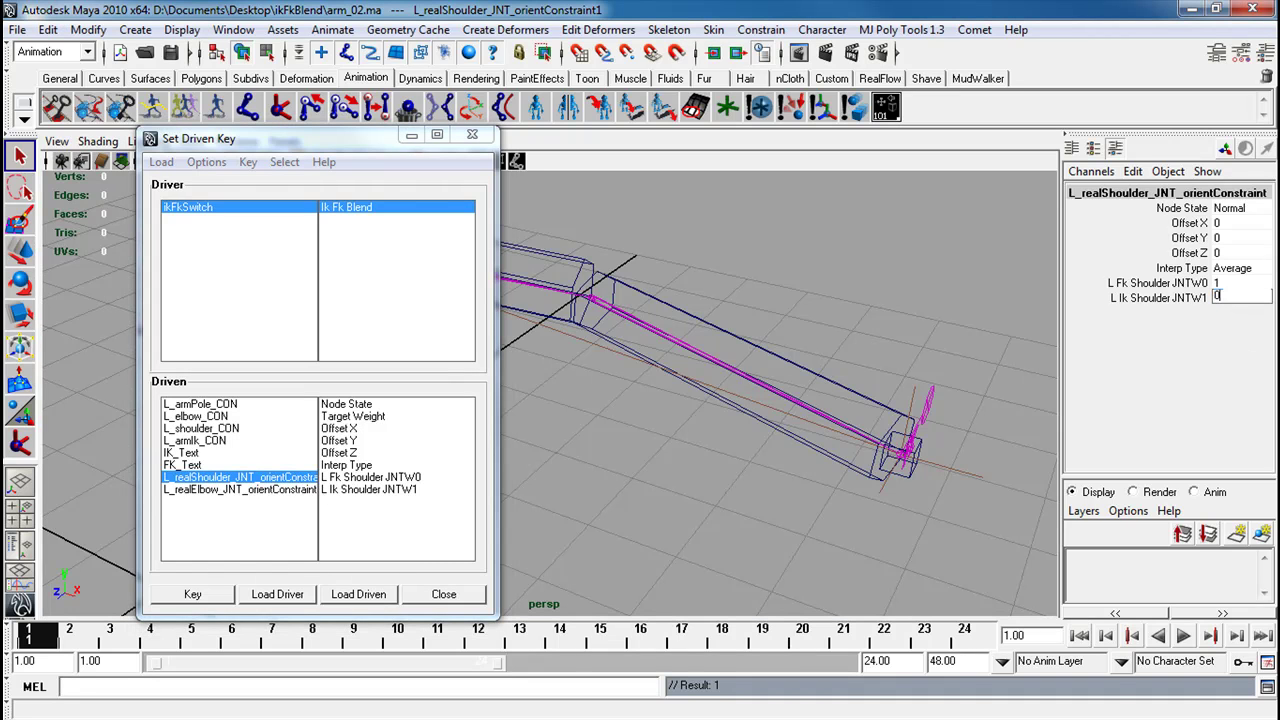
pyautogui.click(387, 478)
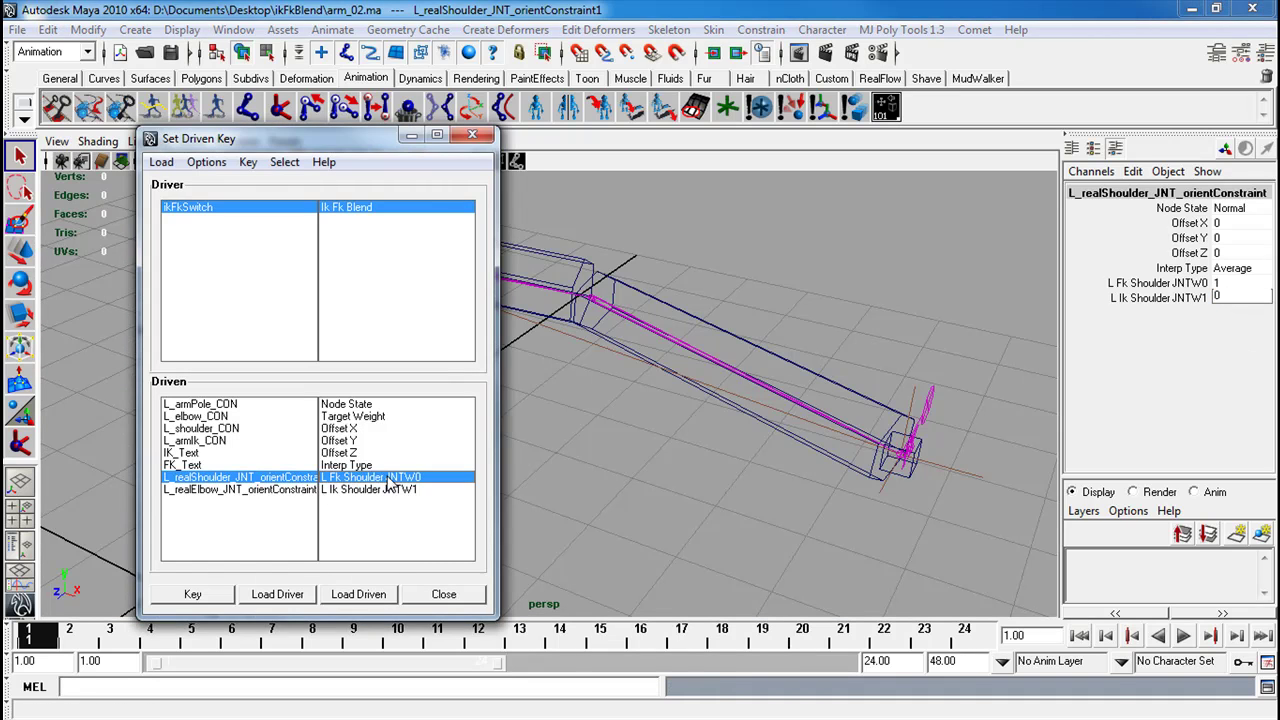
pyautogui.keyDown('ctrl'); pyautogui.click(380, 494); pyautogui.keyUp('ctrl')
pyautogui.click(190, 595)
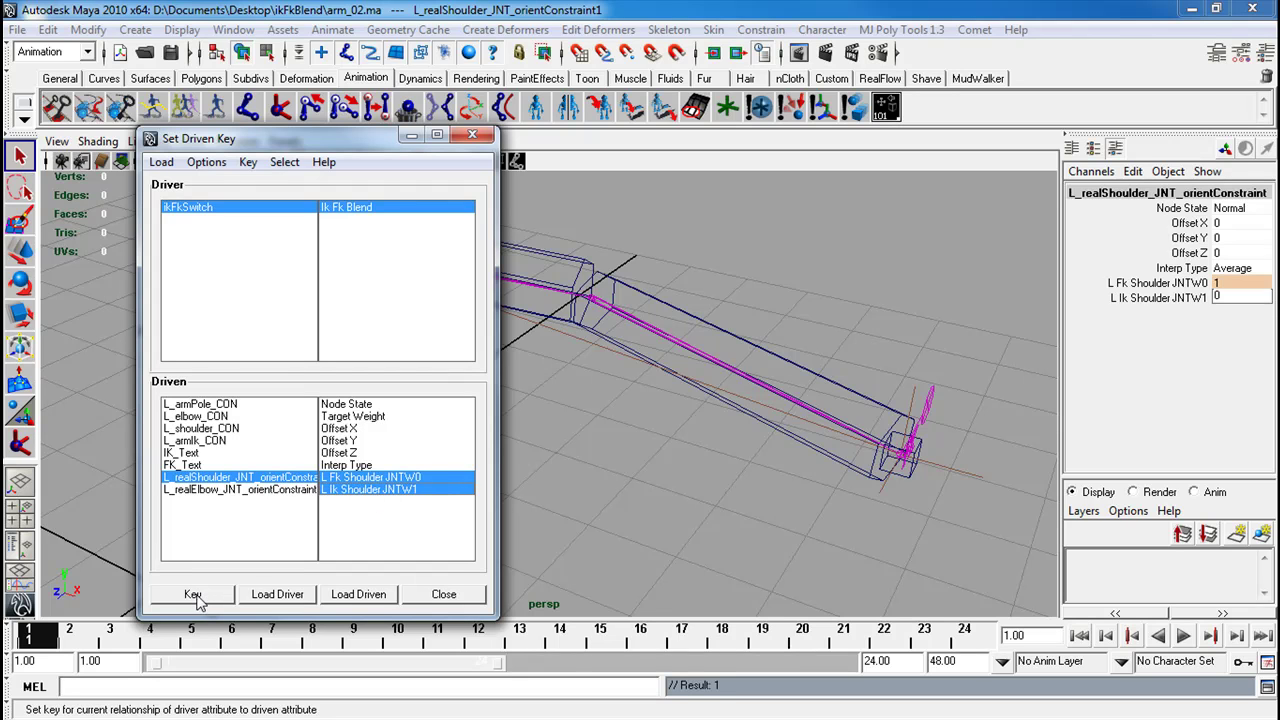
# Set the L_realElbow_JNT orient constraint's L Ik Elbow JNTW1 weight to 0 and key both its Fk and Ik weights
pyautogui.click(254, 490)
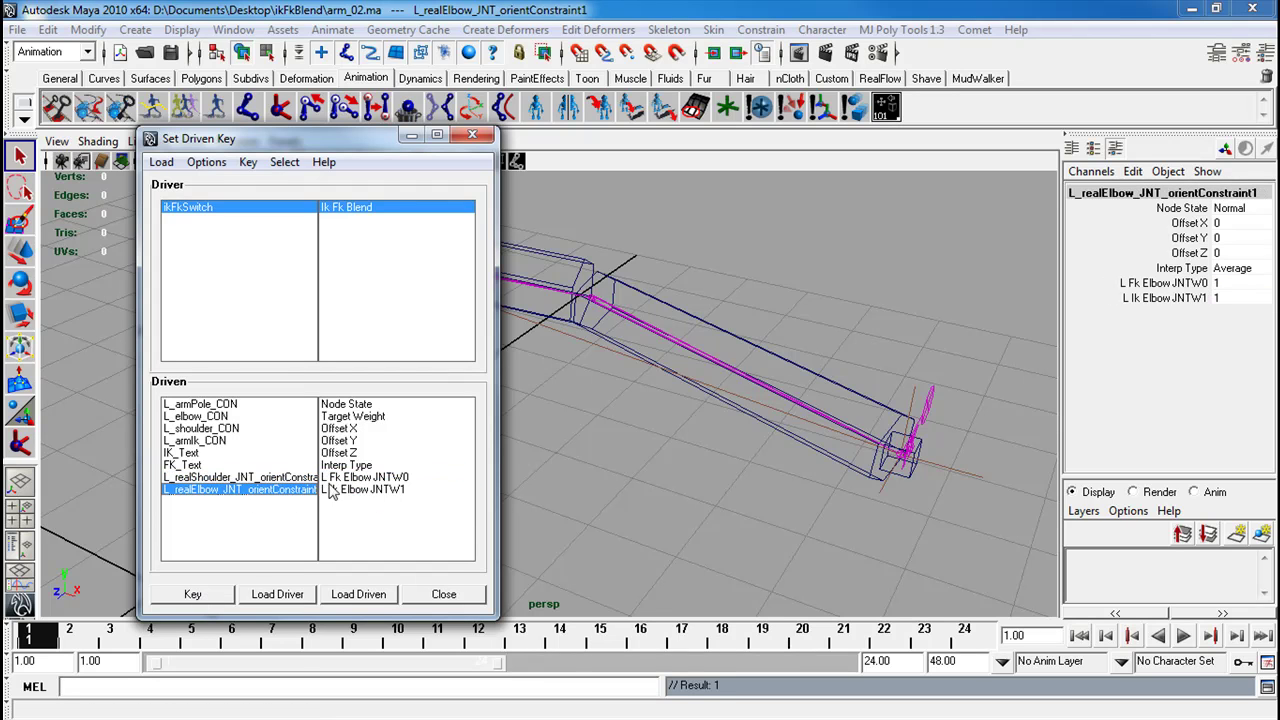
pyautogui.click(1217, 298)
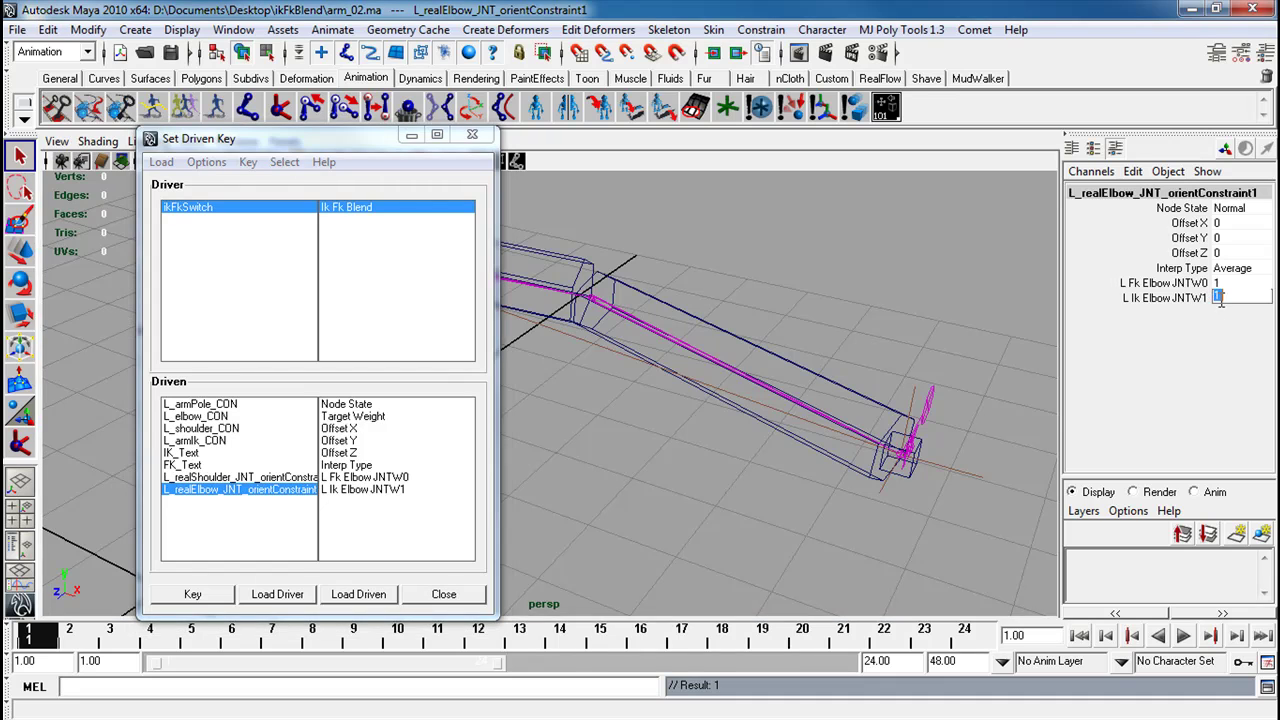
pyautogui.write('0')
pyautogui.press('Return')
pyautogui.click(358, 477)
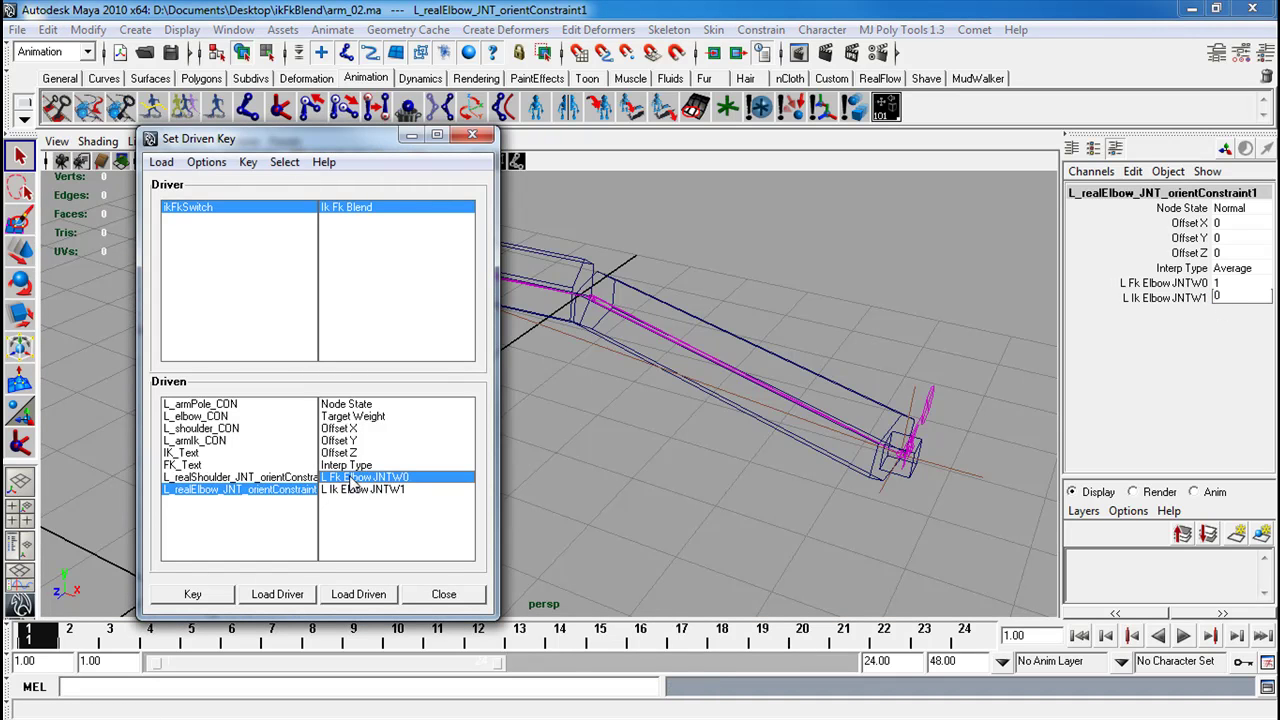
pyautogui.keyDown('ctrl'); pyautogui.click(350, 490); pyautogui.keyUp('ctrl')
pyautogui.click(198, 595)
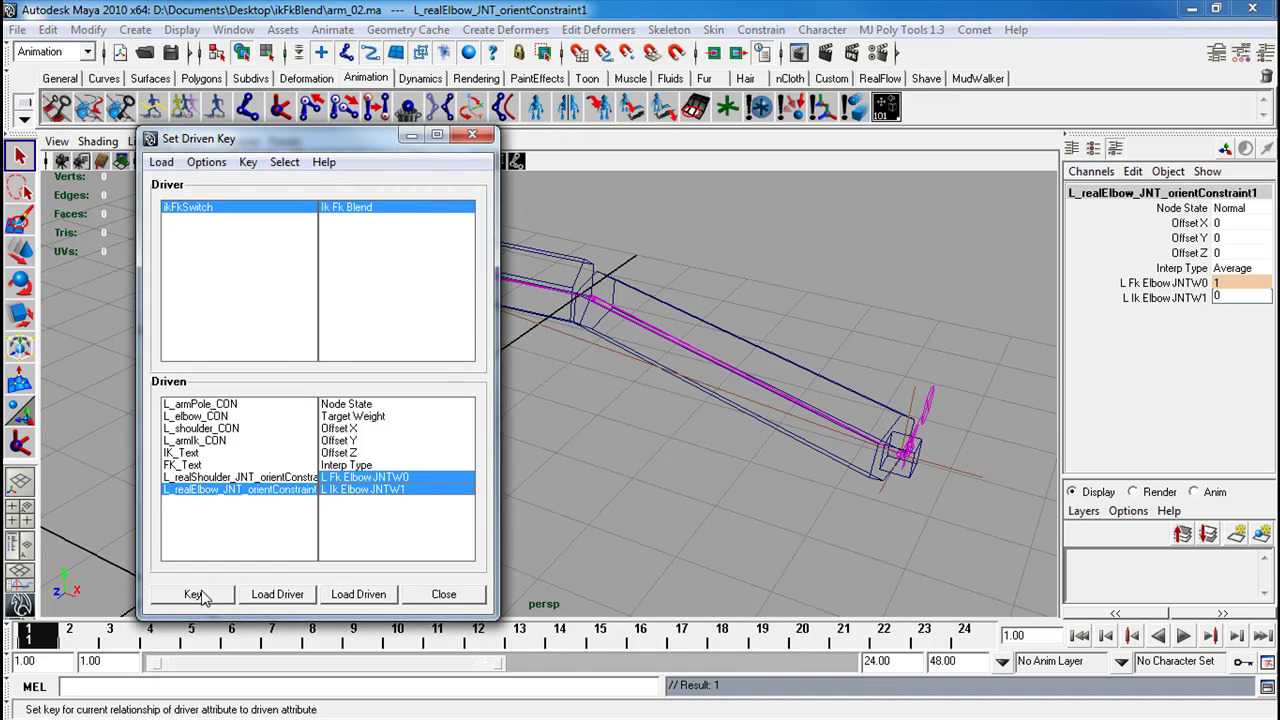
# Set the Ik Fk Blend attribute of the ikFkSwitch driver to 10
pyautogui.click(218, 212)
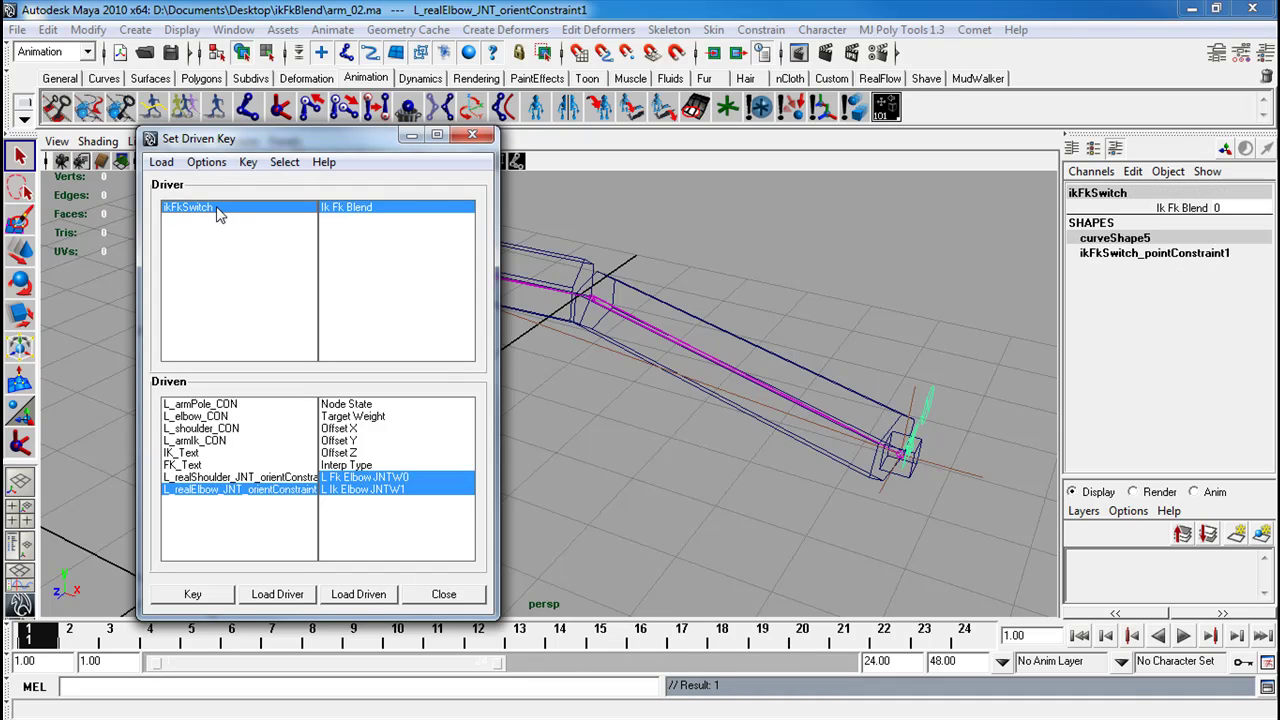
pyautogui.click(1248, 208)
pyautogui.write('1')
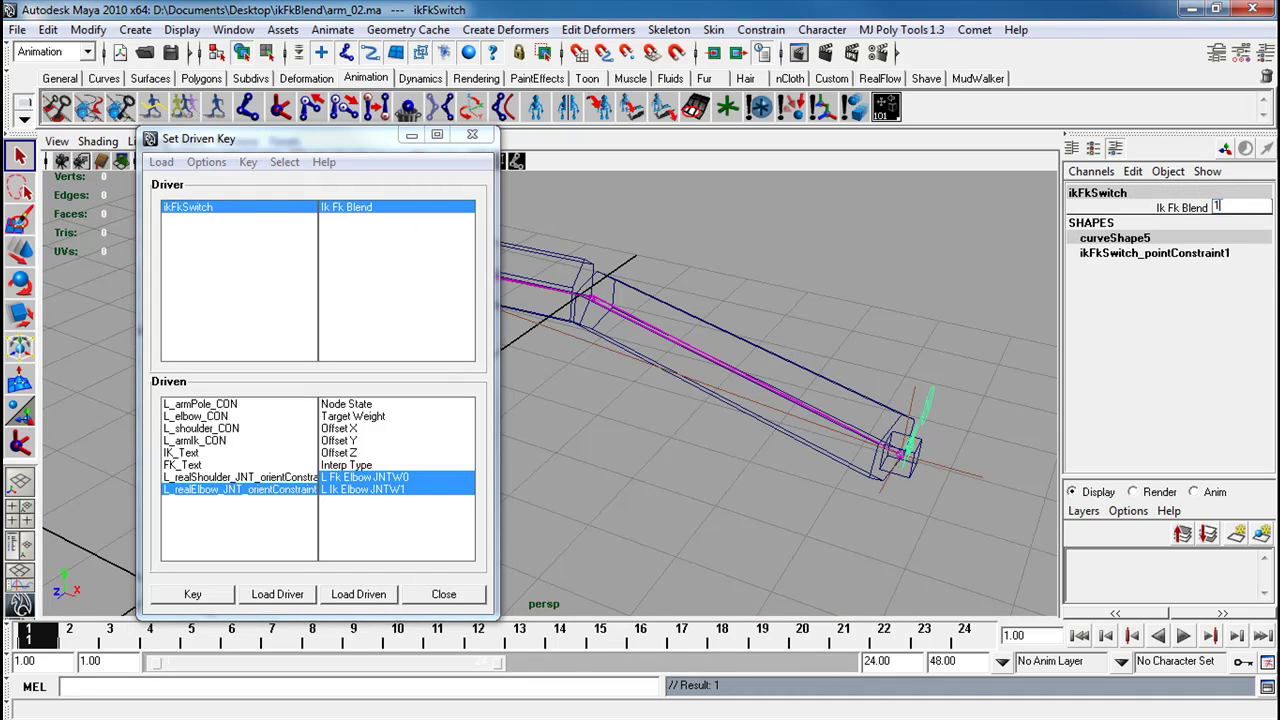
pyautogui.write('0')
pyautogui.press('Return')
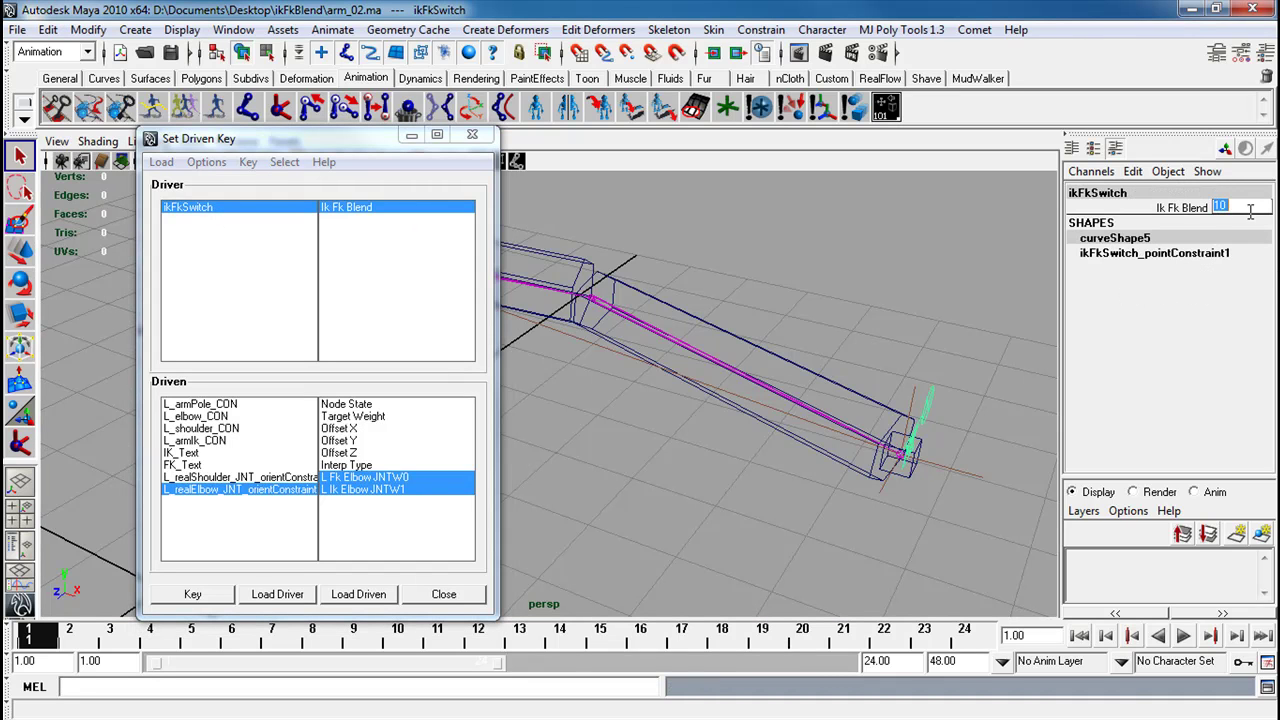
# Set L_armPole_CON's Visibility to on and key it at this Ik Fk Blend value
pyautogui.click(205, 404)
pyautogui.click(1257, 251)
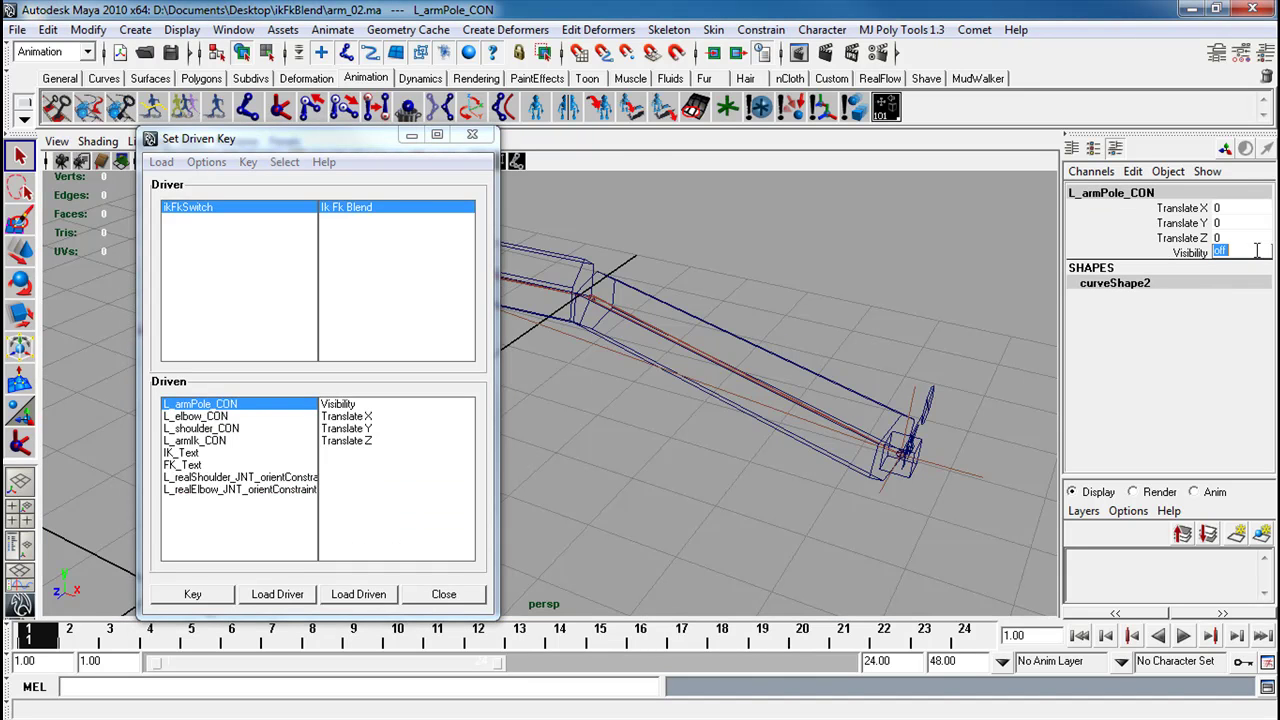
pyautogui.write('1')
pyautogui.press('Return')
pyautogui.click(337, 405)
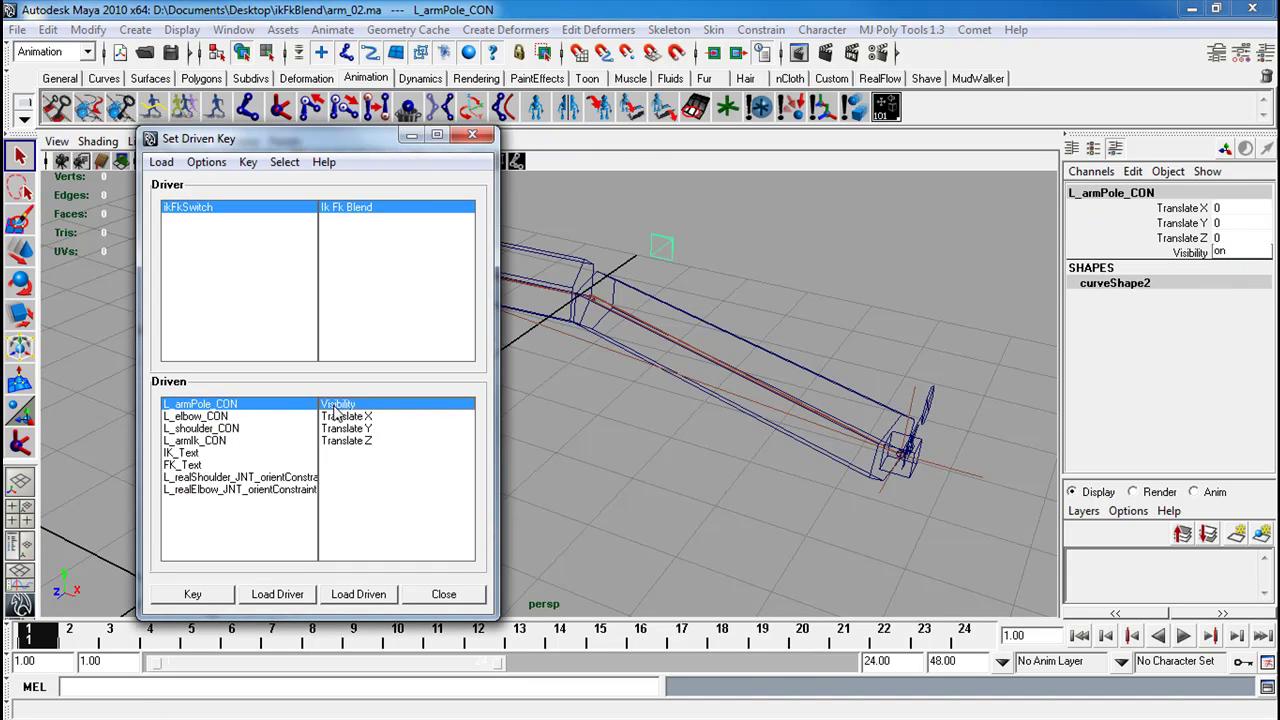
pyautogui.click(193, 594)
# Set L_elbow_CON's Visibility to off and set its driven key
pyautogui.click(220, 416)
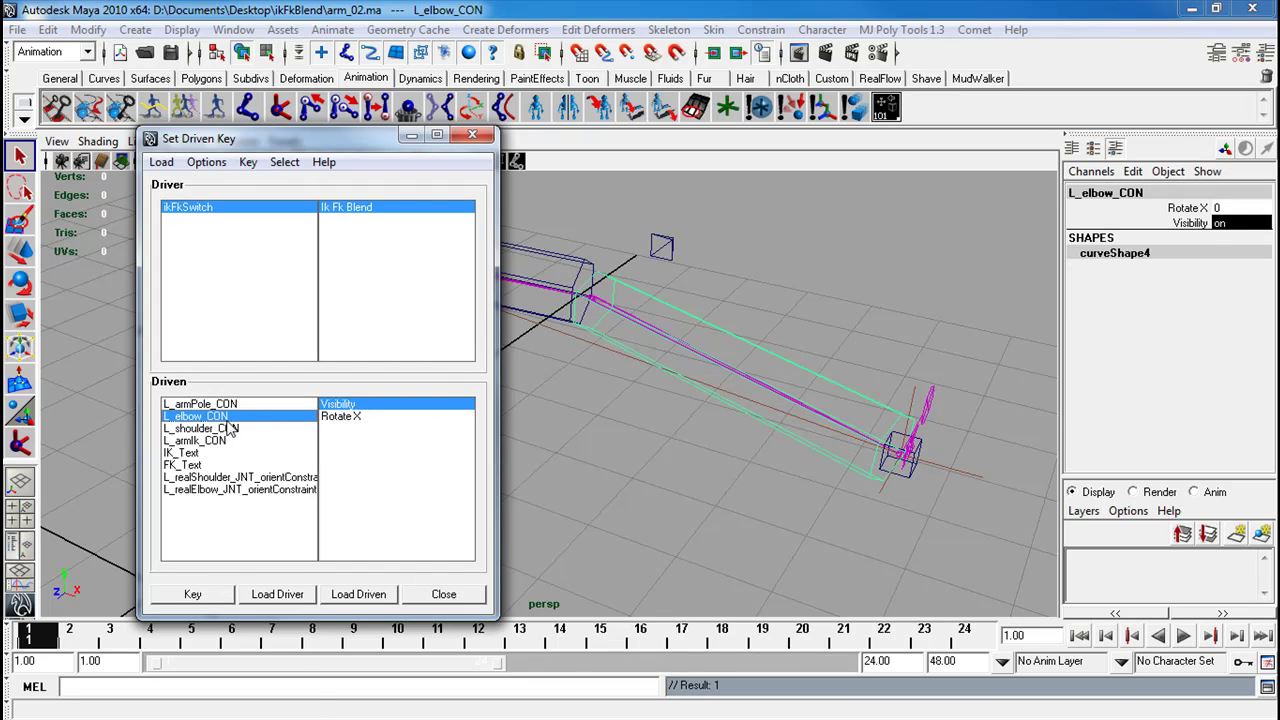
pyautogui.click(1246, 222)
pyautogui.write('0')
pyautogui.press('Return')
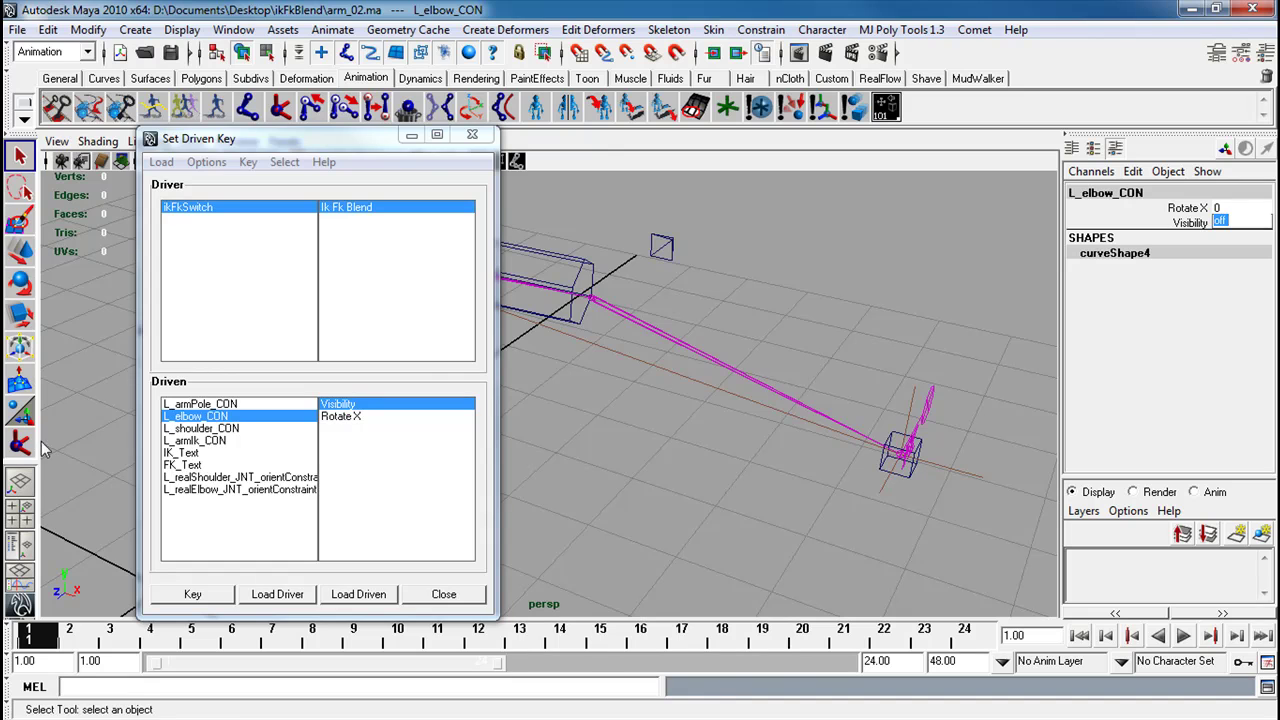
pyautogui.click(193, 594)
# Set L_shoulder_CON's Visibility to off and set its driven key
pyautogui.click(201, 428)
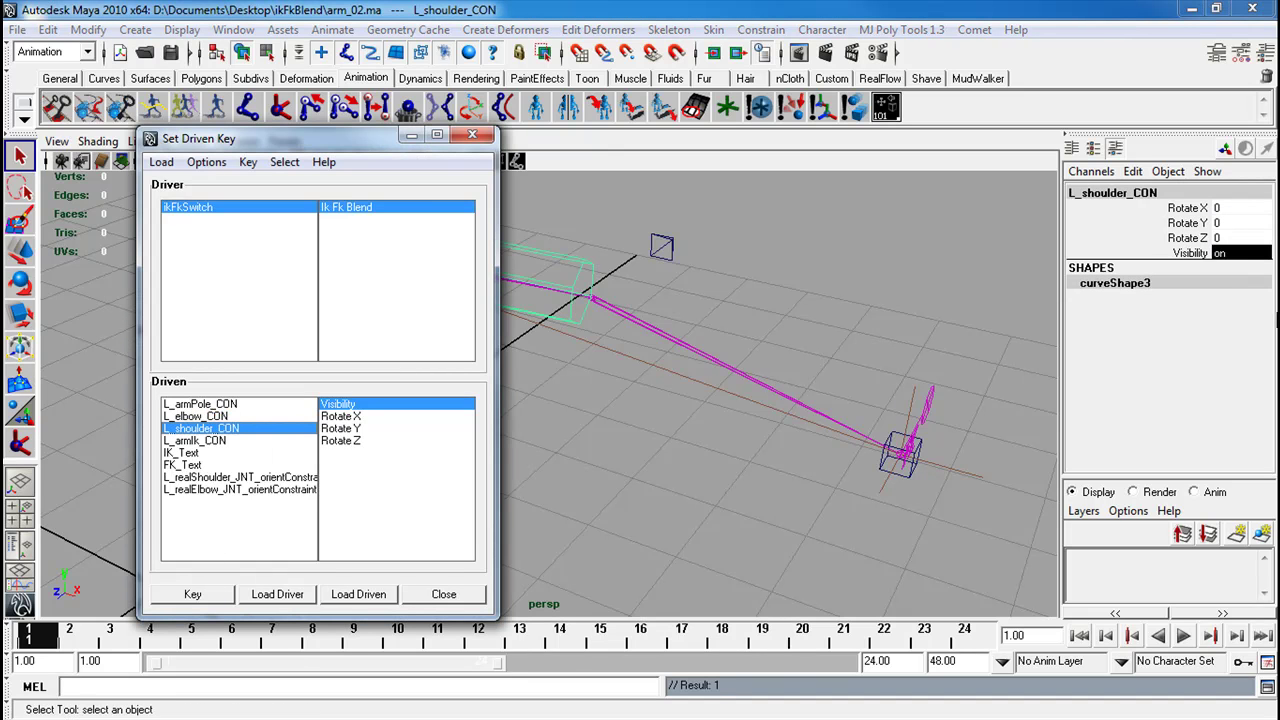
pyautogui.click(1245, 252)
pyautogui.write('0')
pyautogui.press('Return')
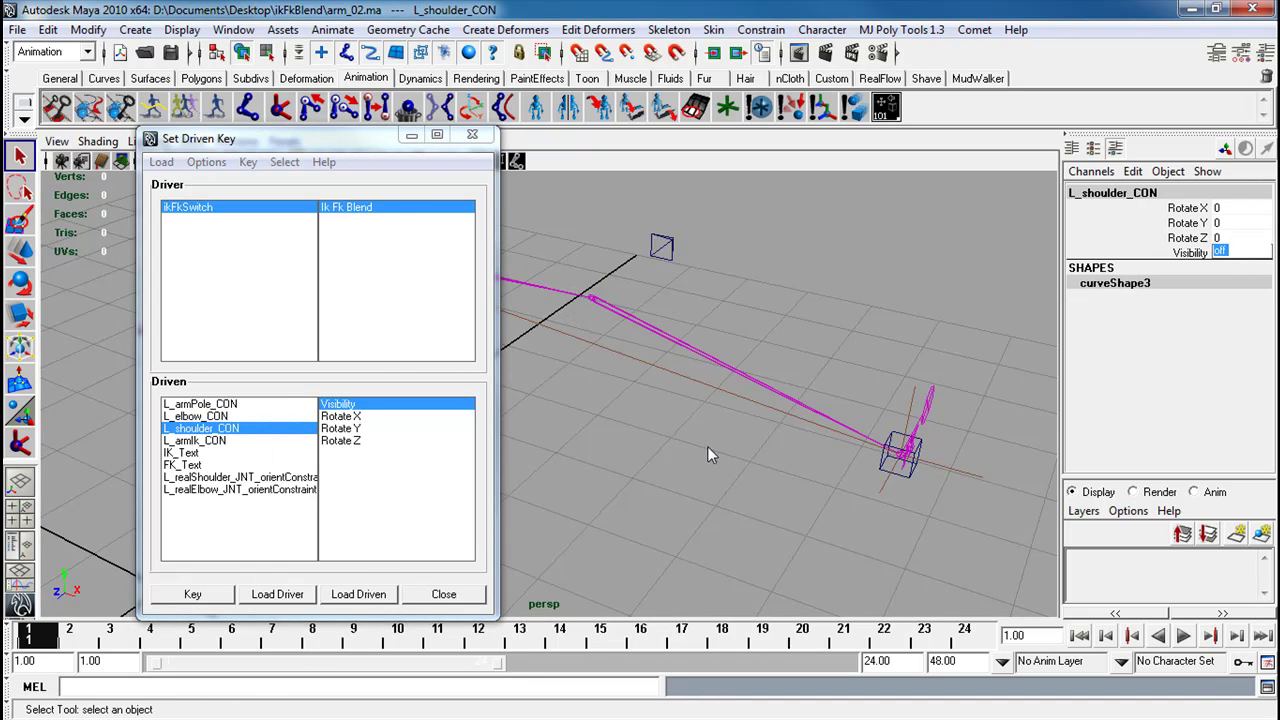
pyautogui.click(193, 594)
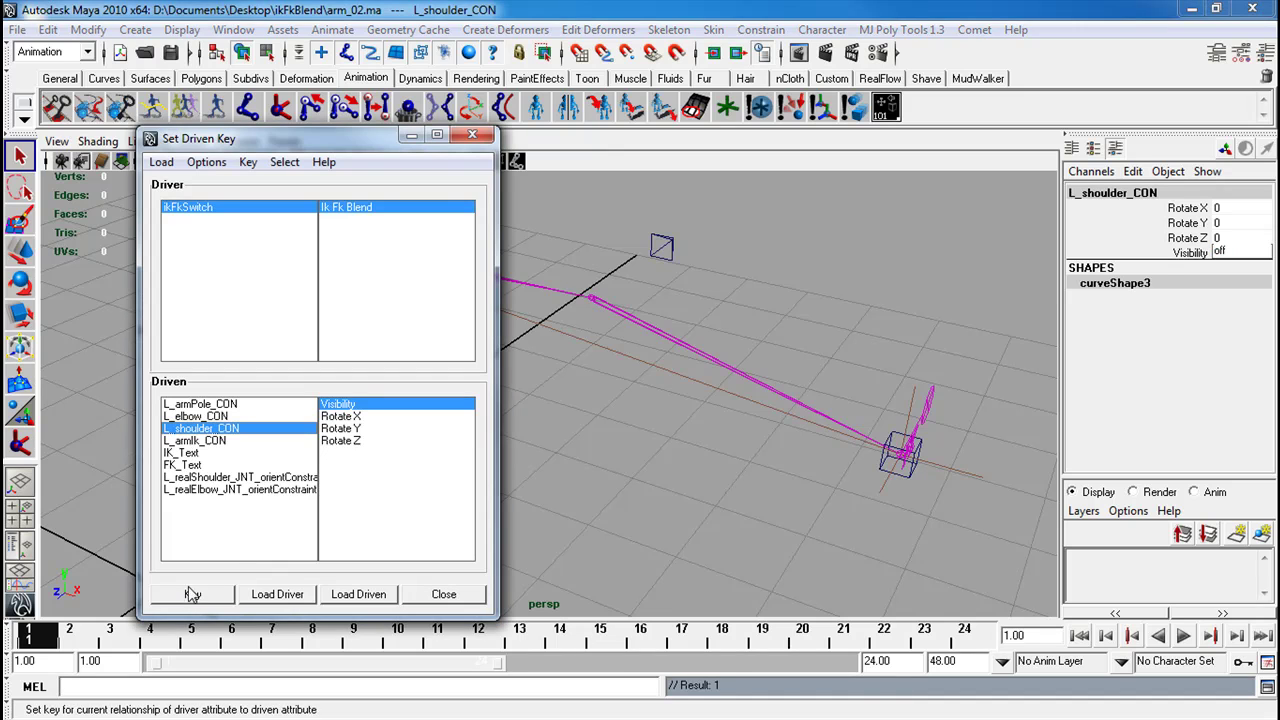
# Set IK_Text's Visibility to on and set its driven key
pyautogui.click(182, 453)
pyautogui.click(1254, 342)
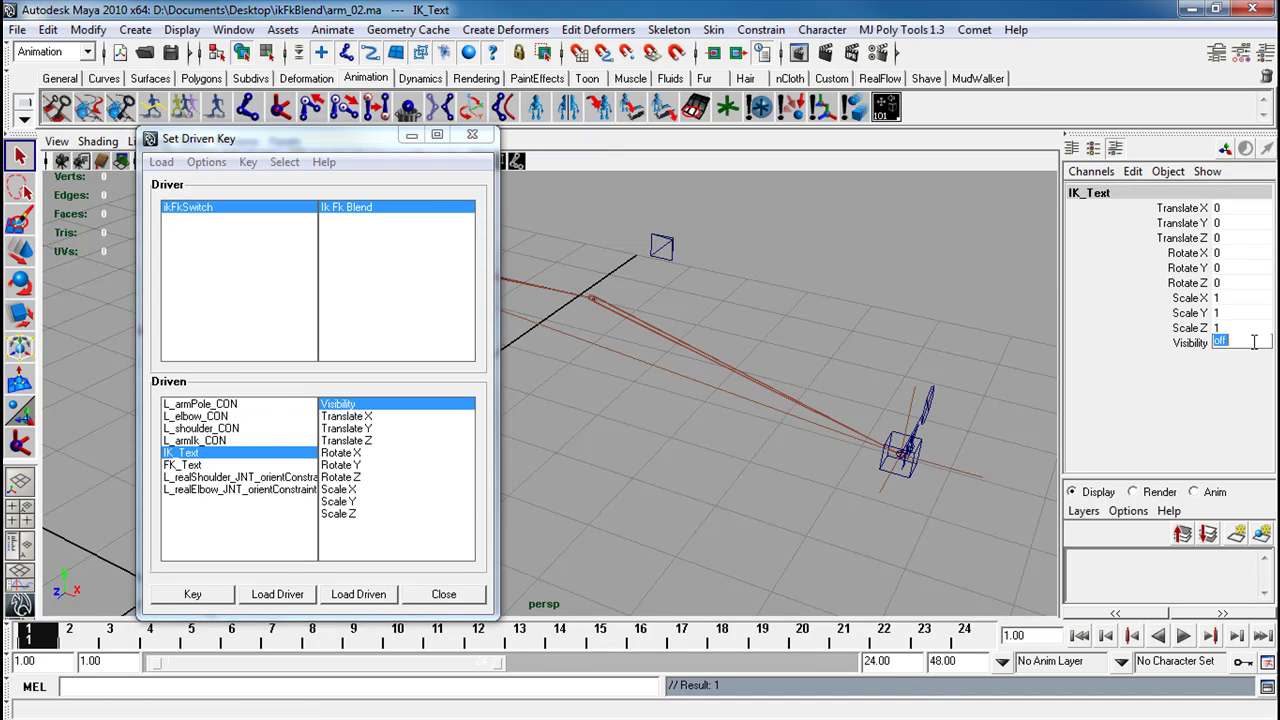
pyautogui.write('1')
pyautogui.press('Return')
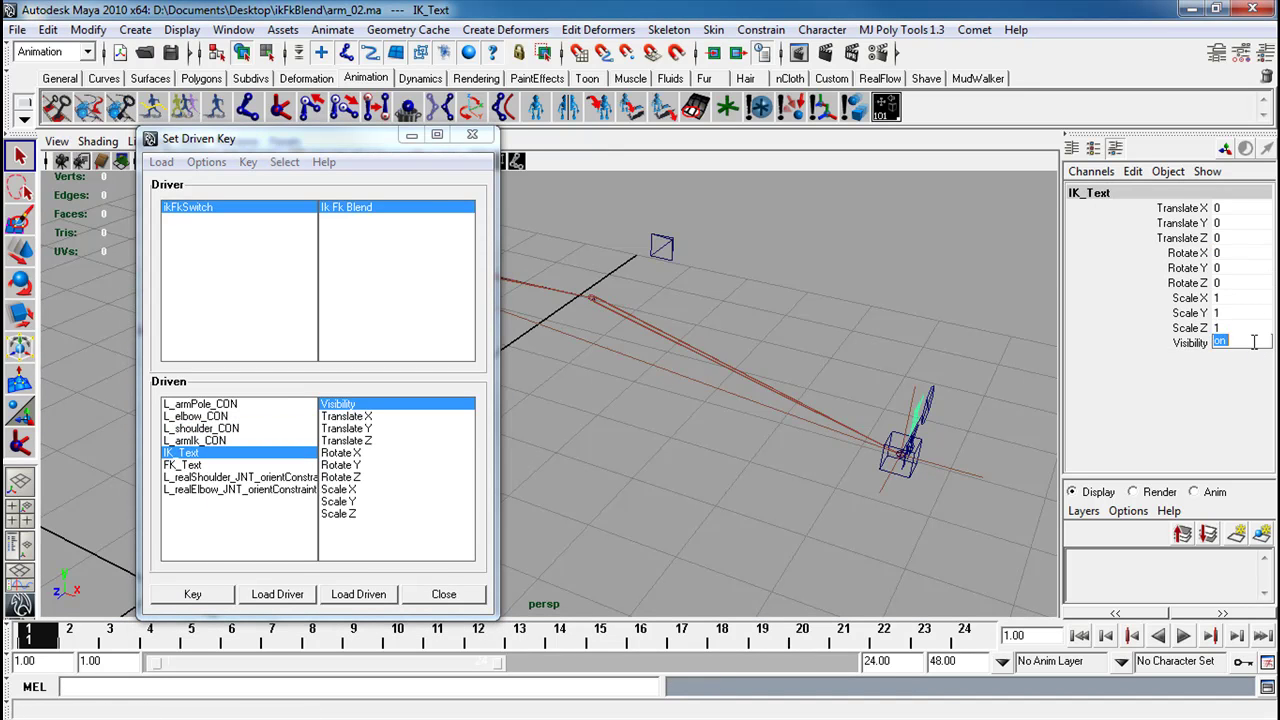
pyautogui.click(193, 594)
# Set FK_Text's Visibility to off and set its driven key
pyautogui.click(182, 465)
pyautogui.click(1229, 342)
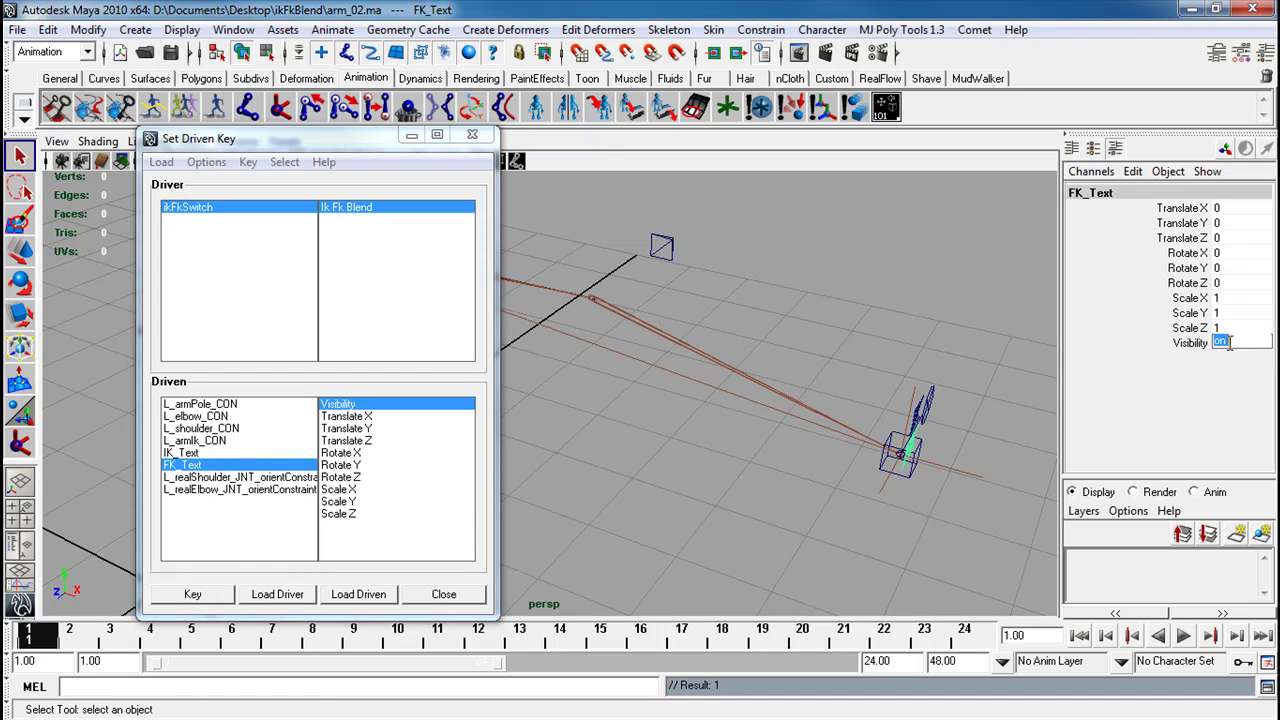
pyautogui.write('0')
pyautogui.press('Return')
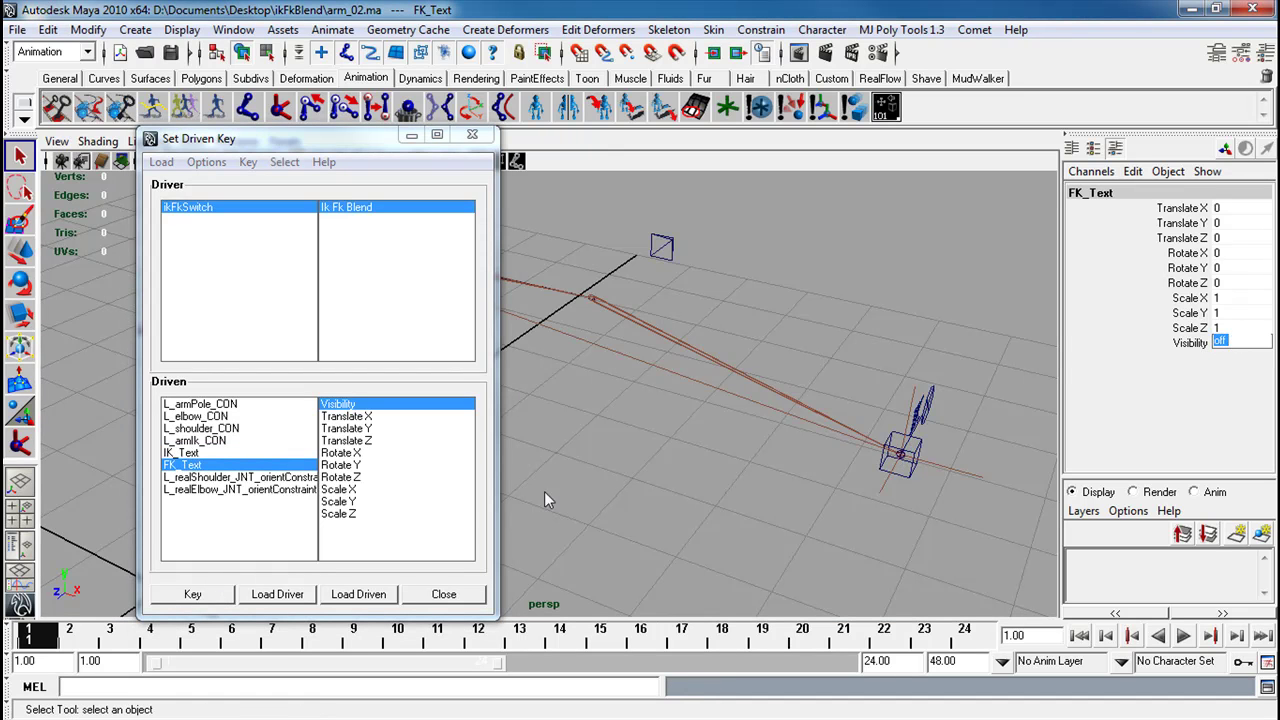
pyautogui.click(196, 594)
# Set L_realShoulder_JNT_orientConstraint1's L Fk Shoulder JNTW0 to 0 and L Ik Shoulder JNTW1 to 1, and set a driven key on both weights
pyautogui.click(250, 478)
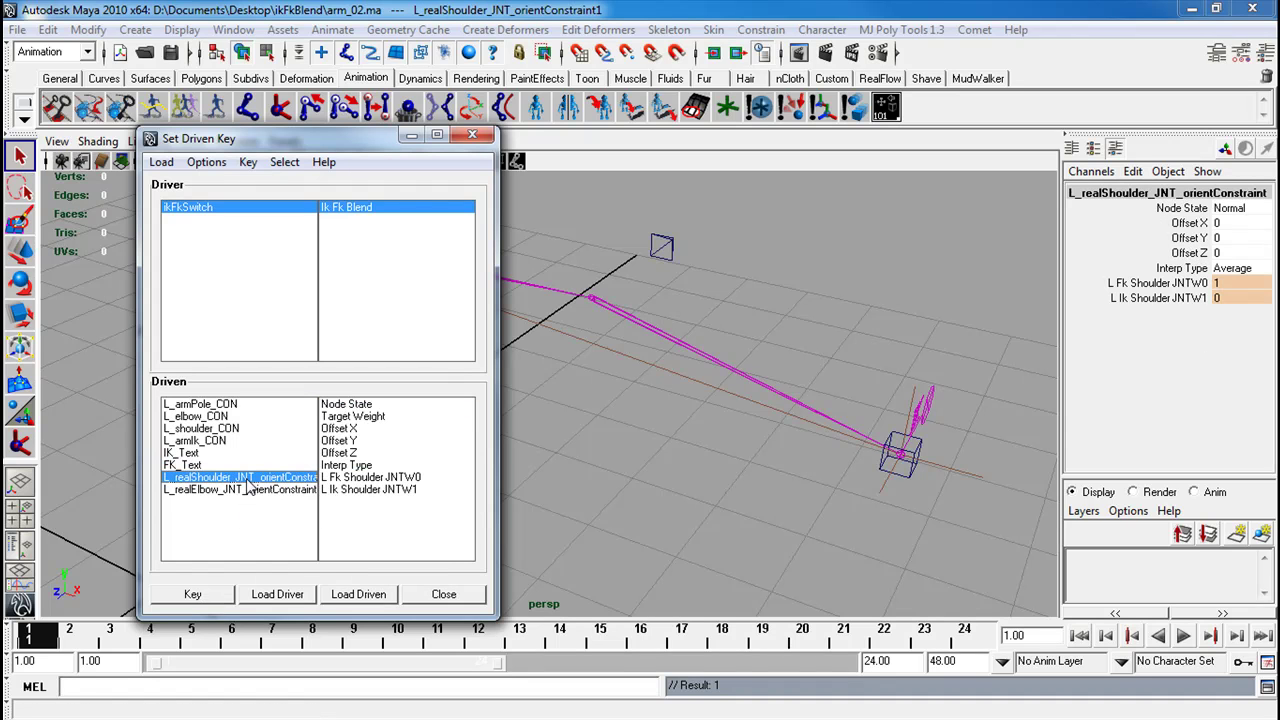
pyautogui.doubleClick(1252, 283)
pyautogui.write('0')
pyautogui.press('Return')
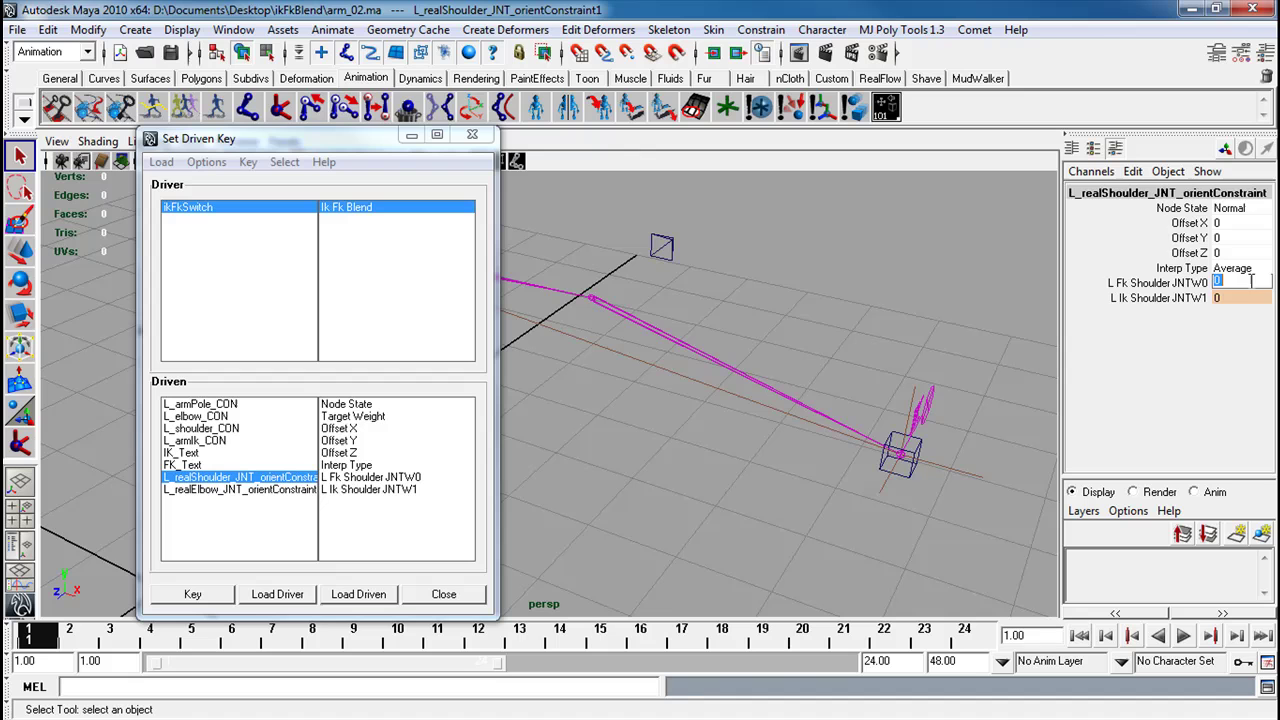
pyautogui.doubleClick(1230, 298)
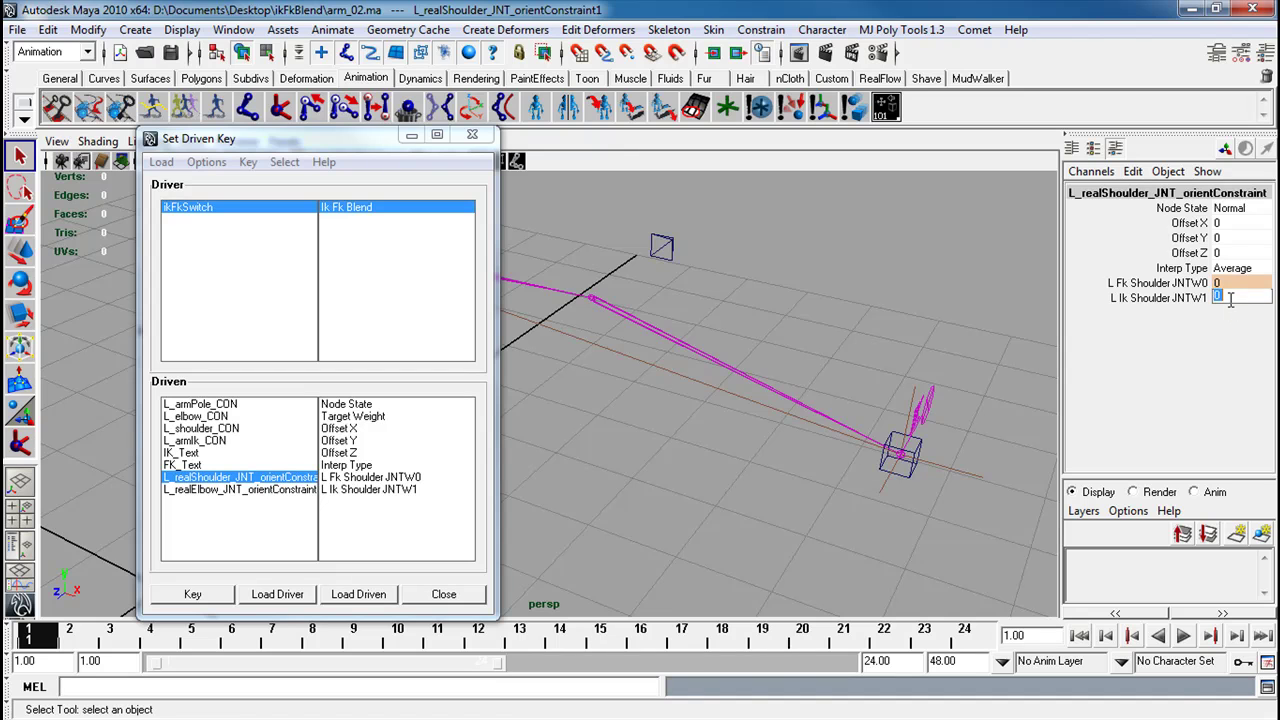
pyautogui.click(372, 477)
pyautogui.keyDown('shift'); pyautogui.click(376, 489); pyautogui.keyUp('shift')
pyautogui.click(214, 596)
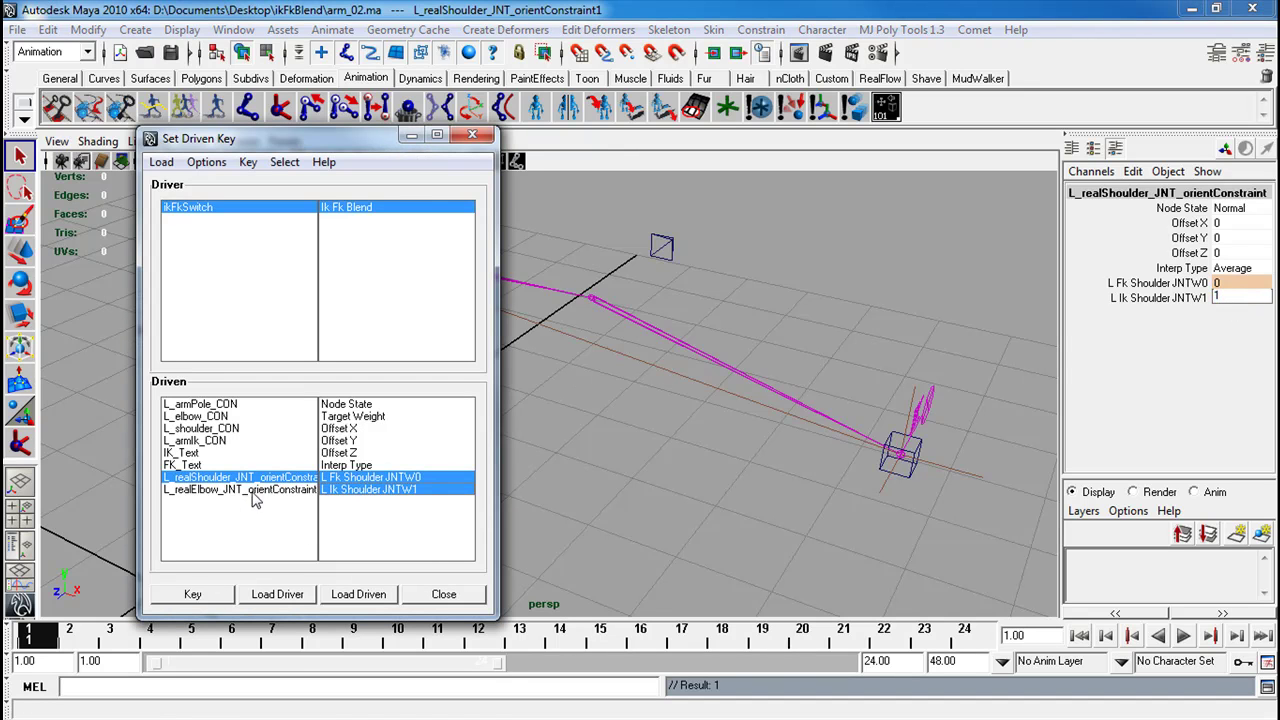
# Set L_realElbow_JNT_orientConstraint1's L Fk Elbow JNTW0 to 0 and L Ik Elbow JNTW1 to 1, and set a driven key on both weights
pyautogui.click(256, 489)
pyautogui.doubleClick(1222, 285)
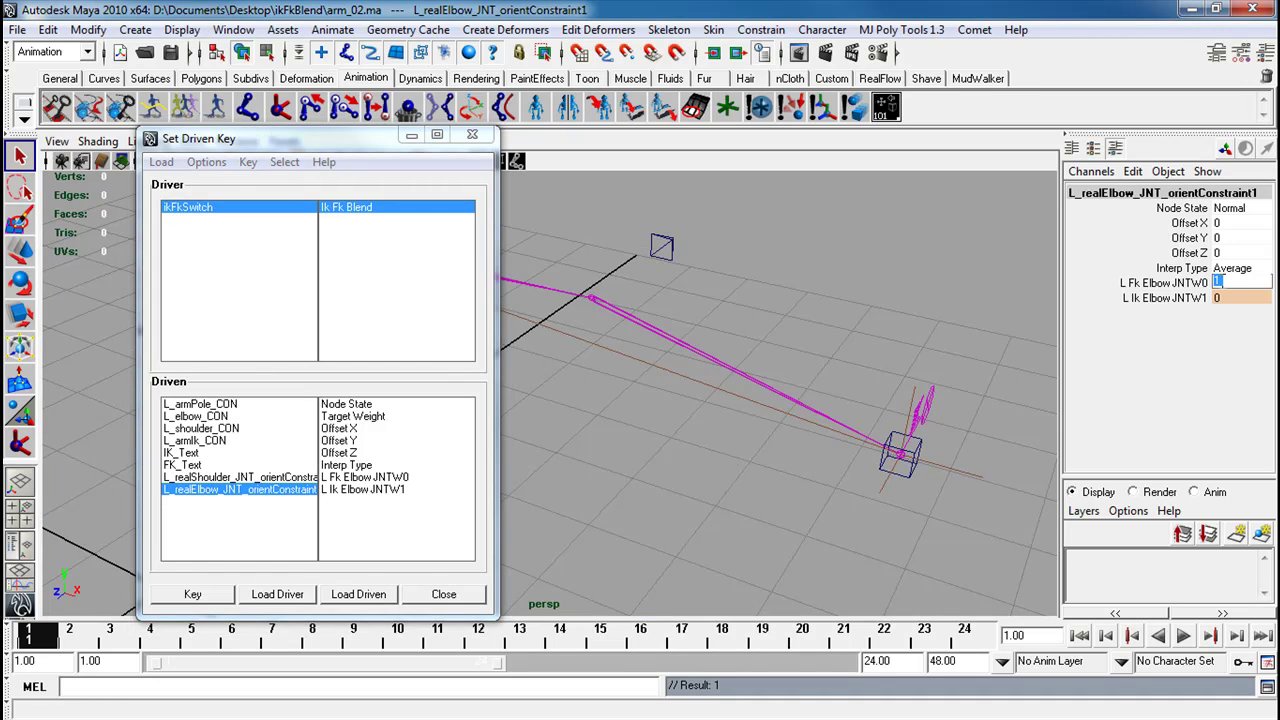
pyautogui.write('0')
pyautogui.doubleClick(1225, 298)
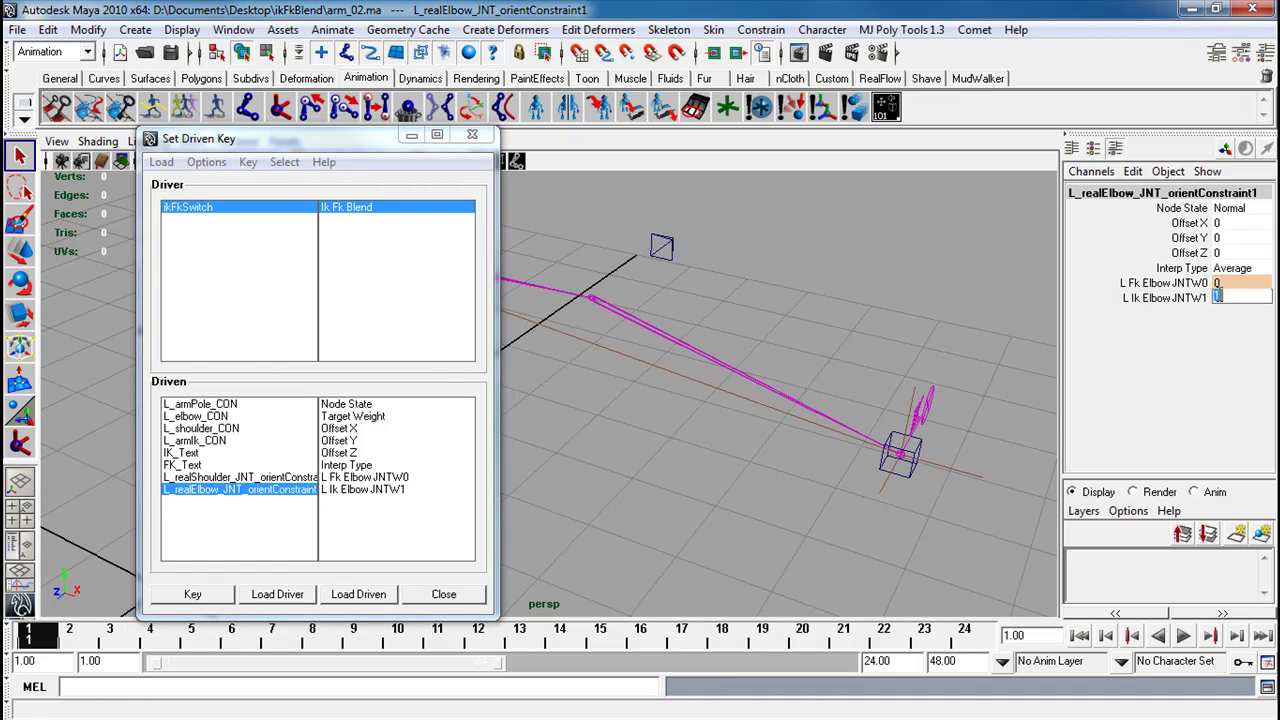
pyautogui.write('1')
pyautogui.click(362, 477)
pyautogui.keyDown('shift'); pyautogui.click(362, 489); pyautogui.keyUp('shift')
pyautogui.click(203, 596)
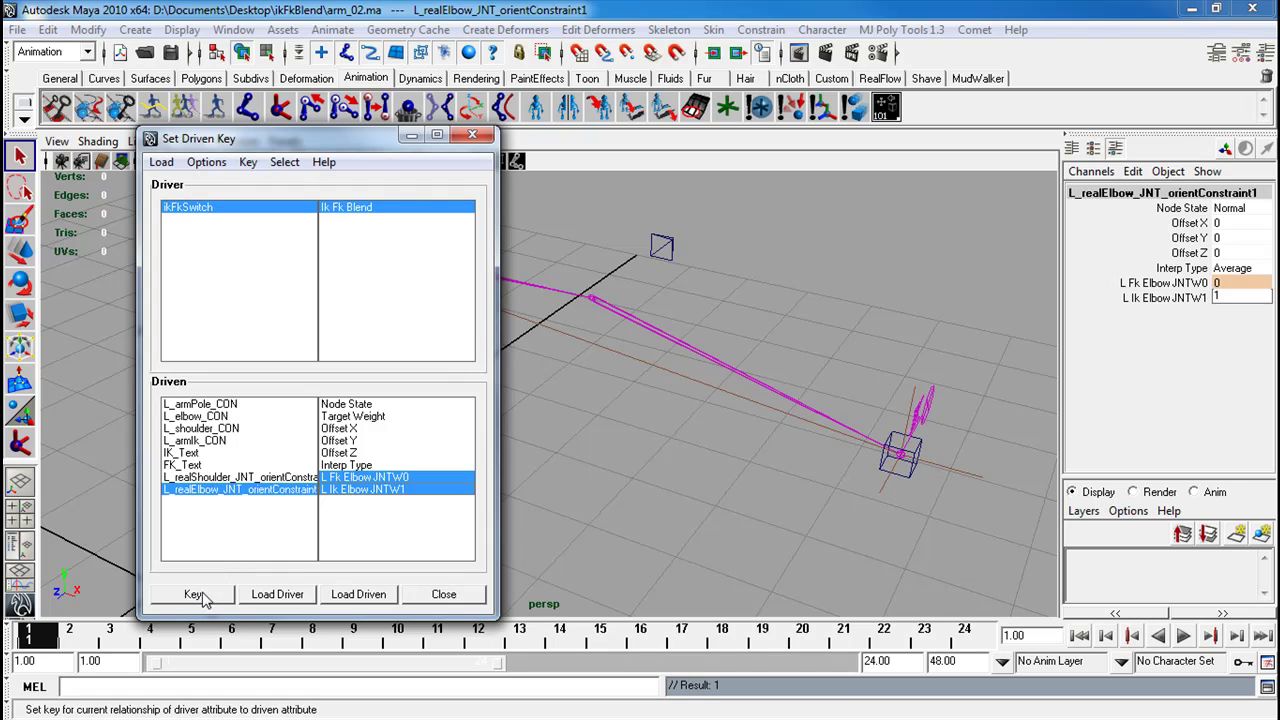
pyautogui.click(472, 135)
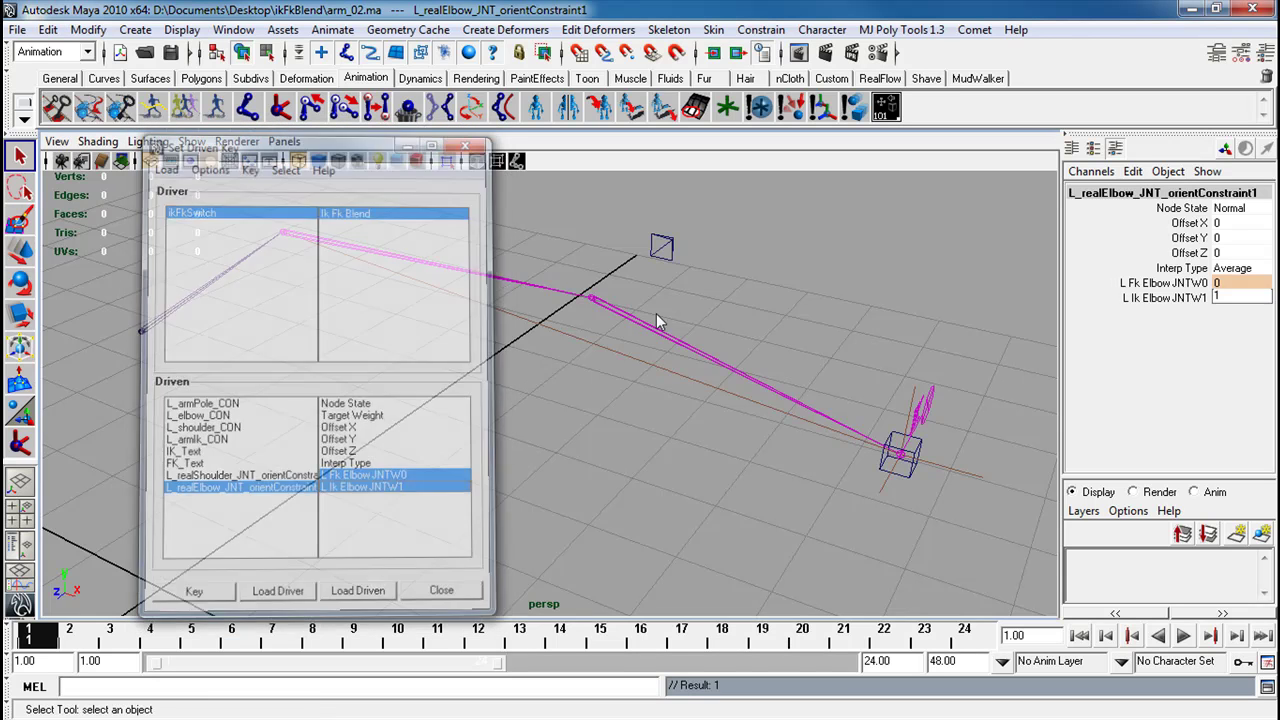
# Move L_armIk_CON to about -13.05, 1.41, 20.66 to test the IK arm
pyautogui.keyDown('alt'); pyautogui.moveTo(656, 313); pyautogui.dragTo(779, 444); pyautogui.keyUp('alt')
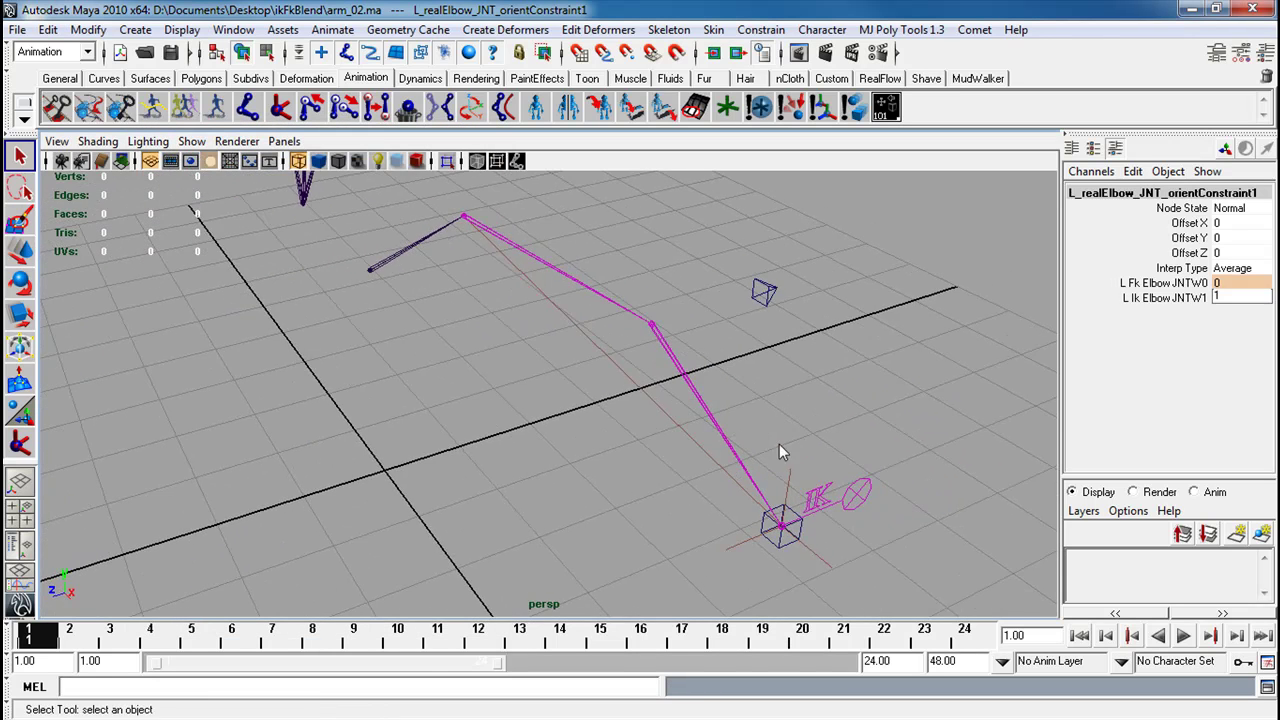
pyautogui.click(800, 534)
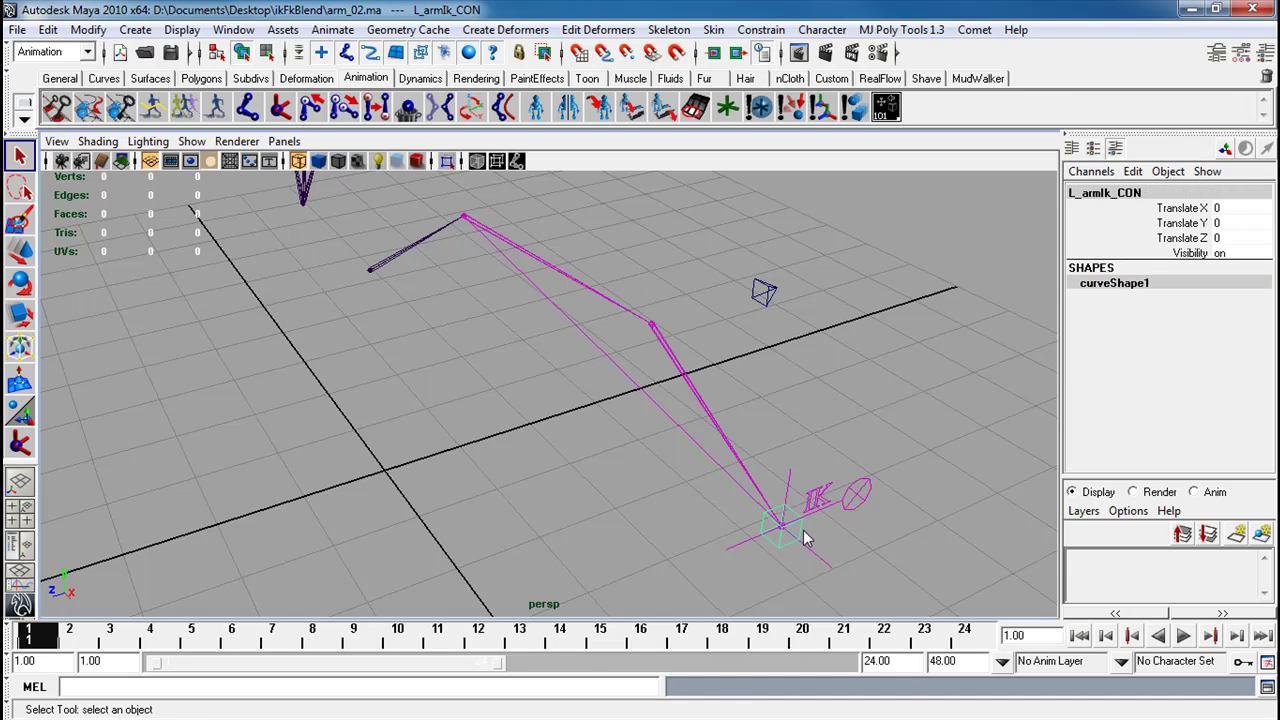
pyautogui.press('w')
pyautogui.moveTo(786, 528); pyautogui.dragTo(409, 503)
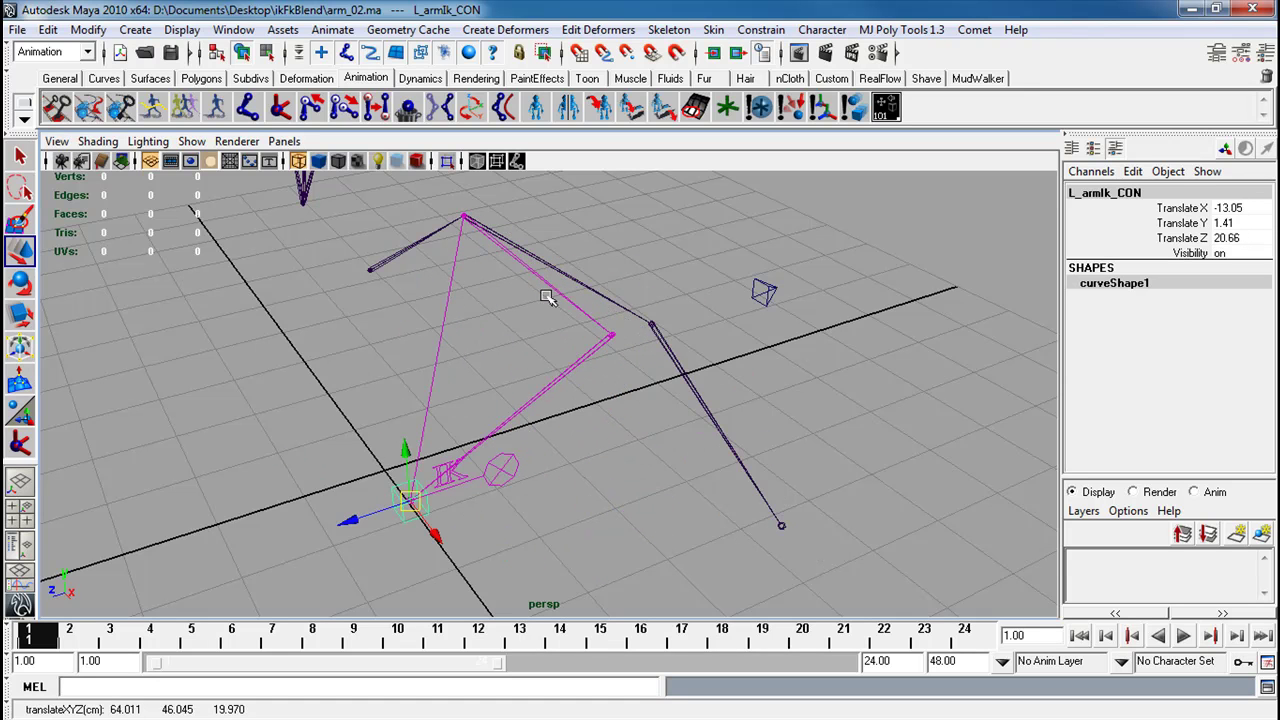
# Set ikFkSwitch's Ik Fk Blend to 0 to switch the arm to FK
pyautogui.click(510, 466)
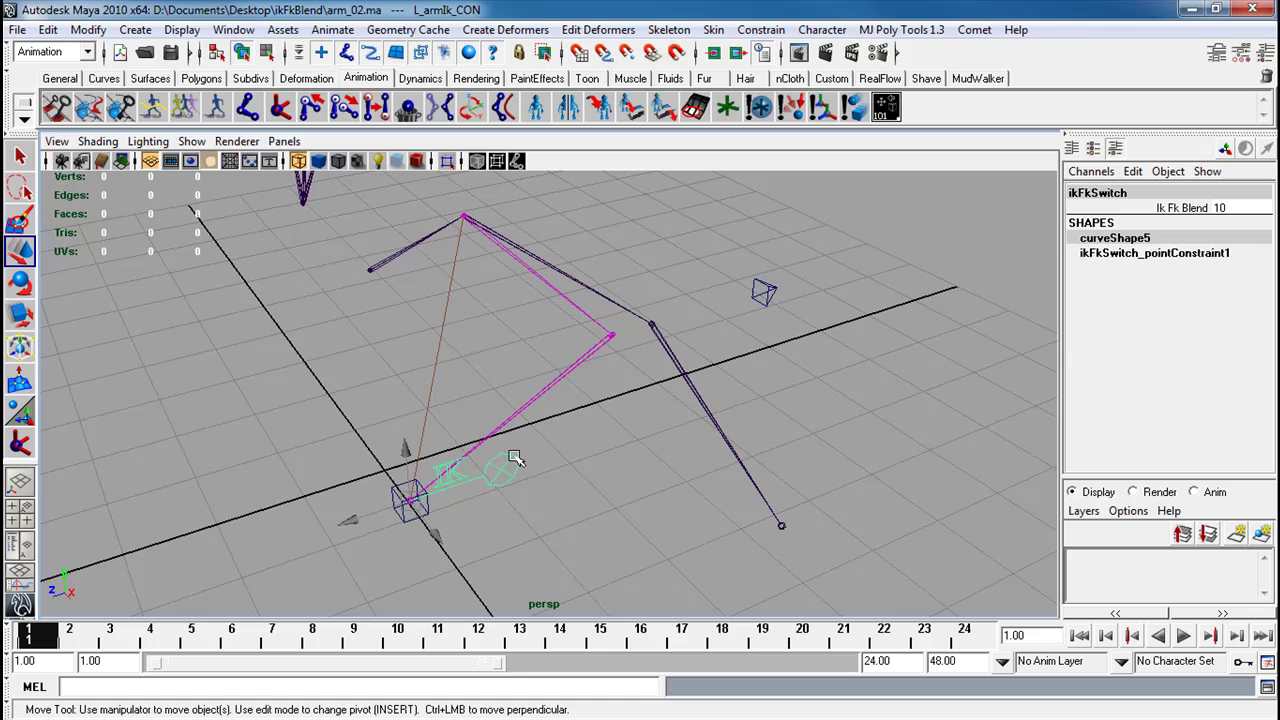
pyautogui.click(1178, 208)
pyautogui.moveTo(866, 354); pyautogui.dragTo(787, 393, button='middle')
# Test-rotate L_shoulder_CON by about -24.7, -43.8 and 5.1 degrees and undo the rotation
pyautogui.click(734, 386)
pyautogui.press('w')
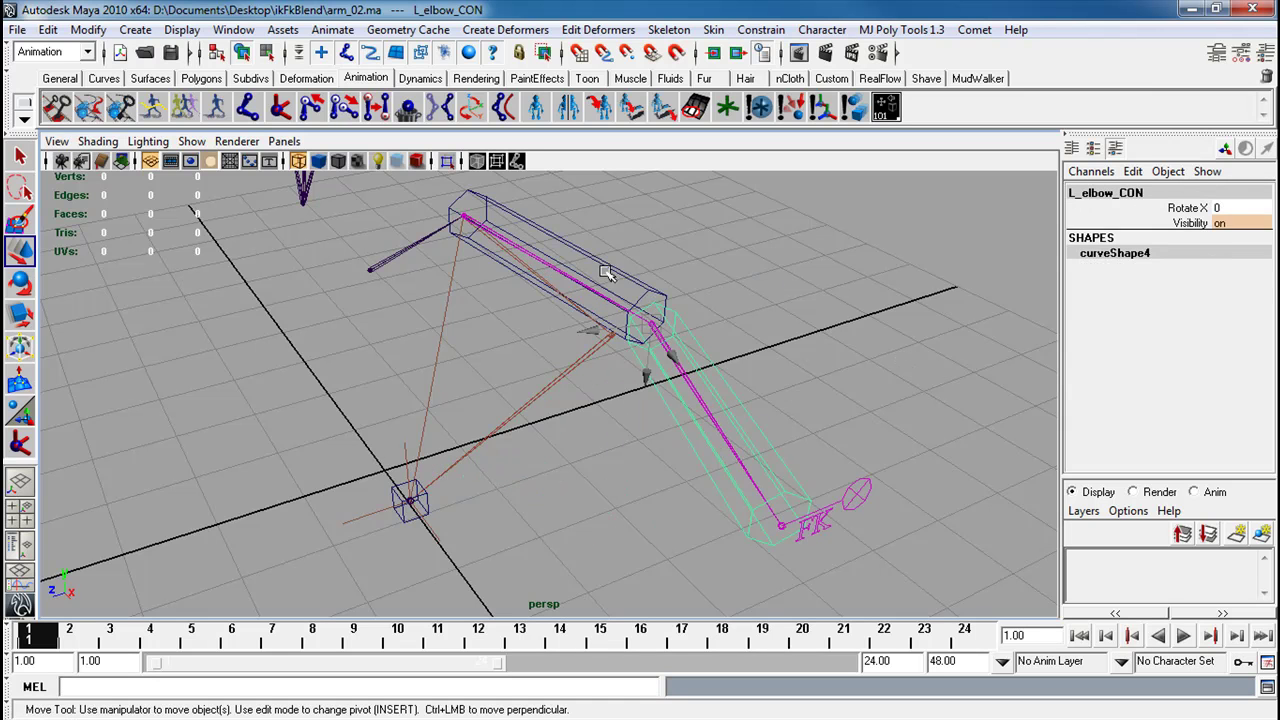
pyautogui.click(593, 262)
pyautogui.press('e')
pyautogui.moveTo(515, 238)
pyautogui.mouseDown()
pyautogui.moveTo(486, 180)
pyautogui.moveTo(530, 225)
pyautogui.mouseUp()
pyautogui.hotkey('ctrl', 'z')
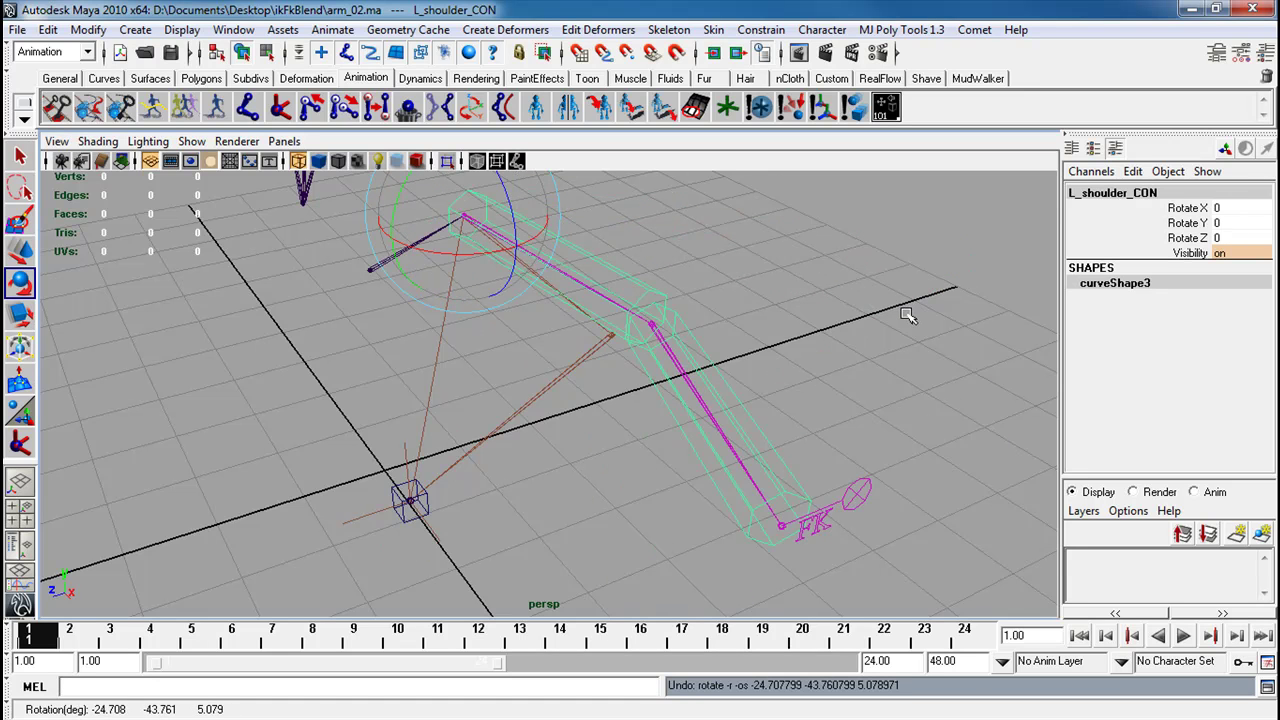
# Reset L_armIk_CON's Translate X, Y and Z to 0
pyautogui.click(426, 508)
pyautogui.moveTo(1265, 208); pyautogui.dragTo(1263, 237)
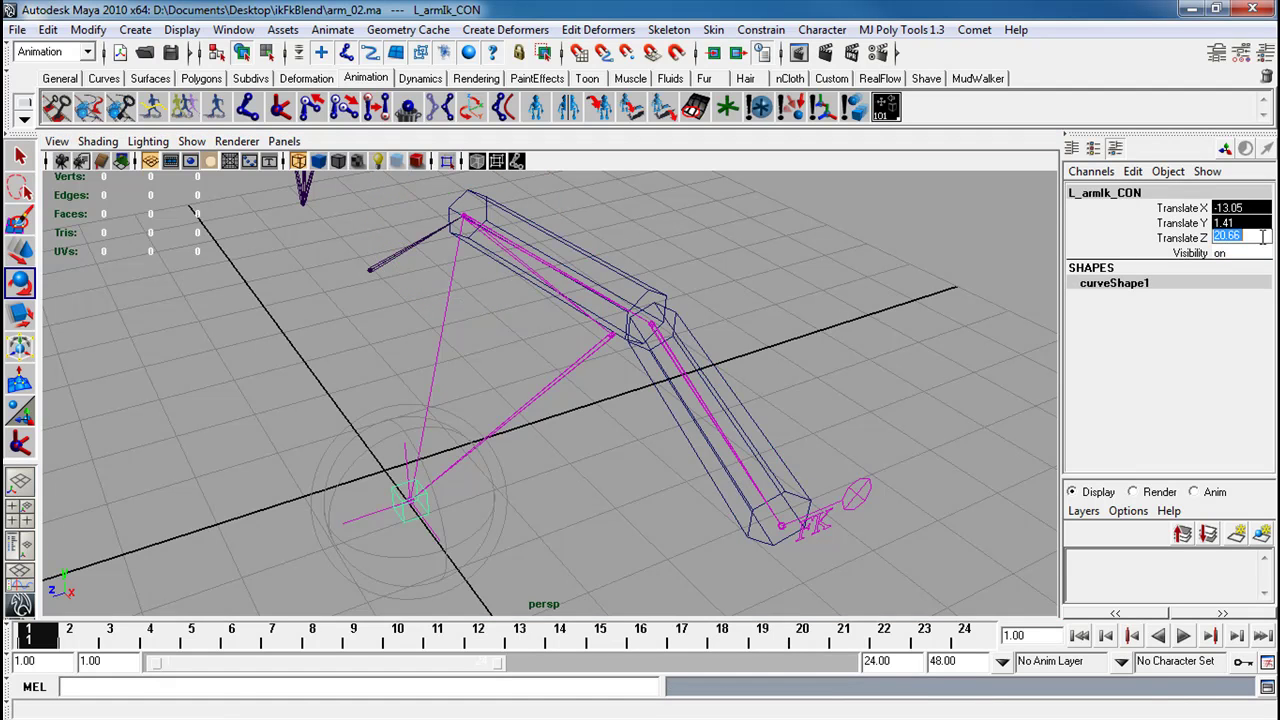
pyautogui.write('0')
pyautogui.press('Return')
# Lock and hide the Visibility channel of L_shoulder_CON
pyautogui.press('e')
pyautogui.click(560, 255)
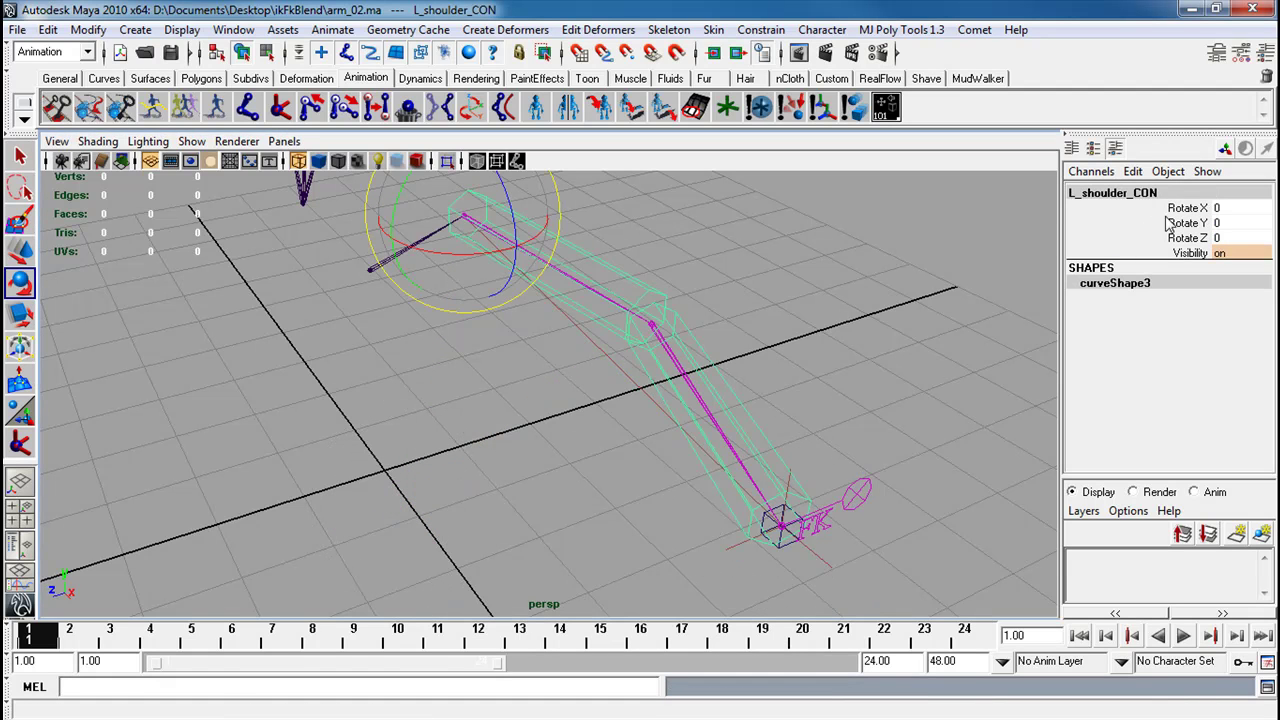
pyautogui.click(1192, 252)
pyautogui.rightClick(1195, 252)
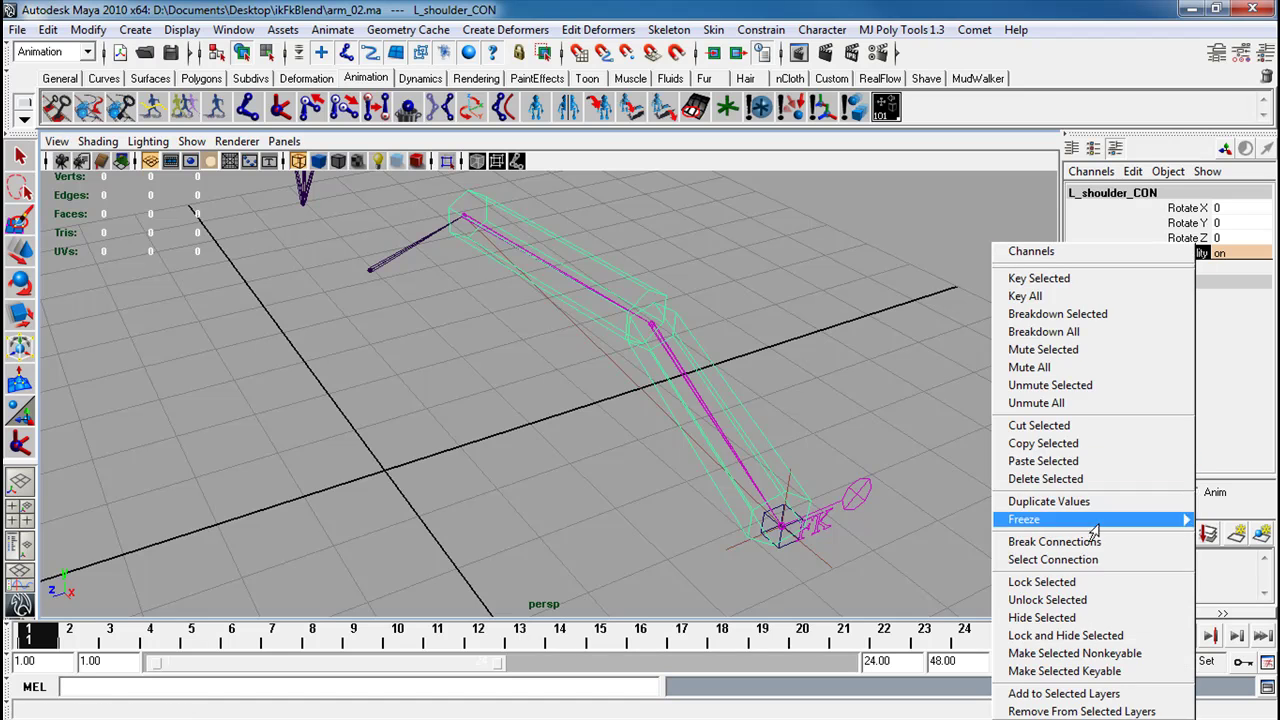
pyautogui.click(1102, 632)
# Lock and hide the Visibility channel of L_elbow_CON
pyautogui.click(760, 420)
pyautogui.click(1195, 223)
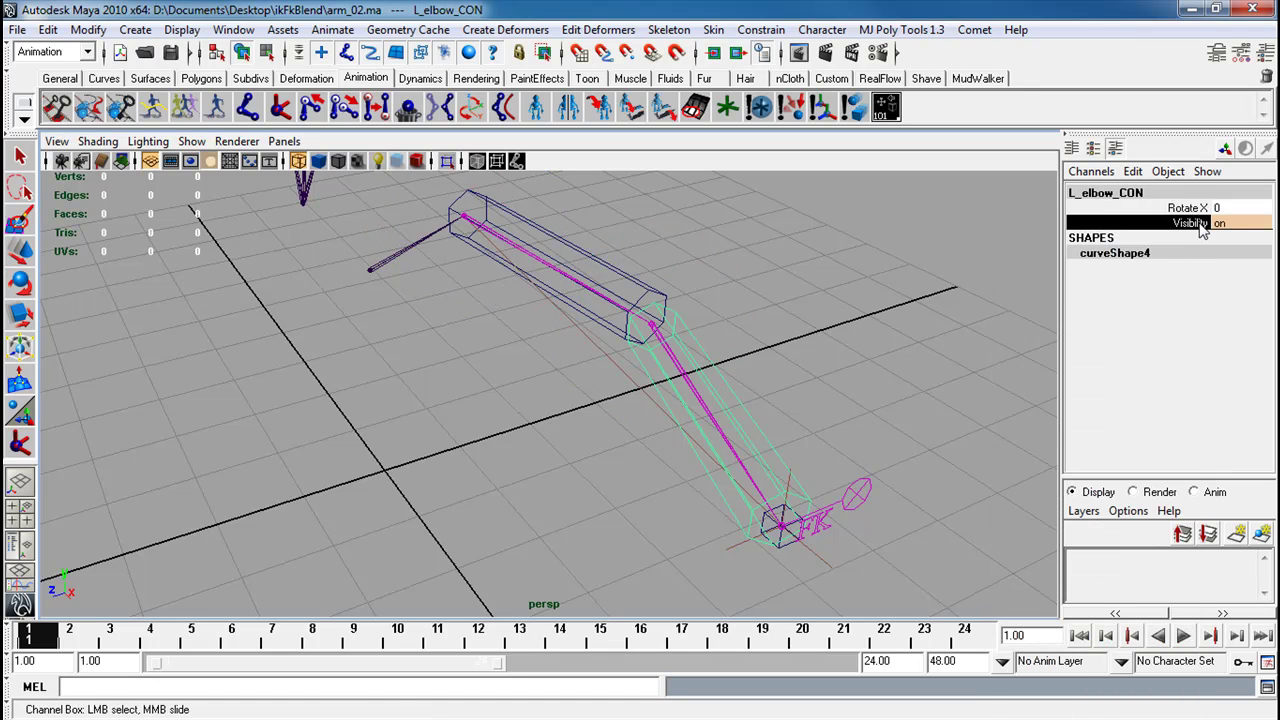
pyautogui.rightClick(1200, 226)
pyautogui.click(1120, 618)
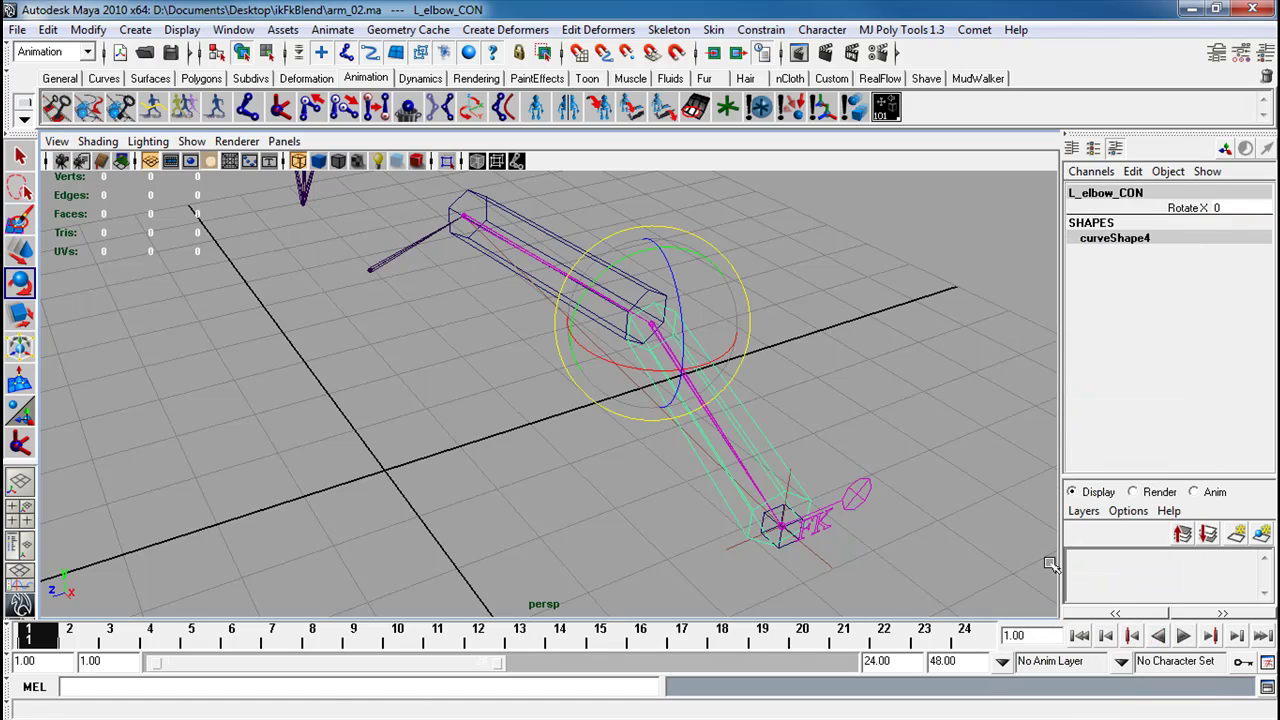
# Lock and hide the Visibility channel of L_armIk_CON
pyautogui.click(786, 552)
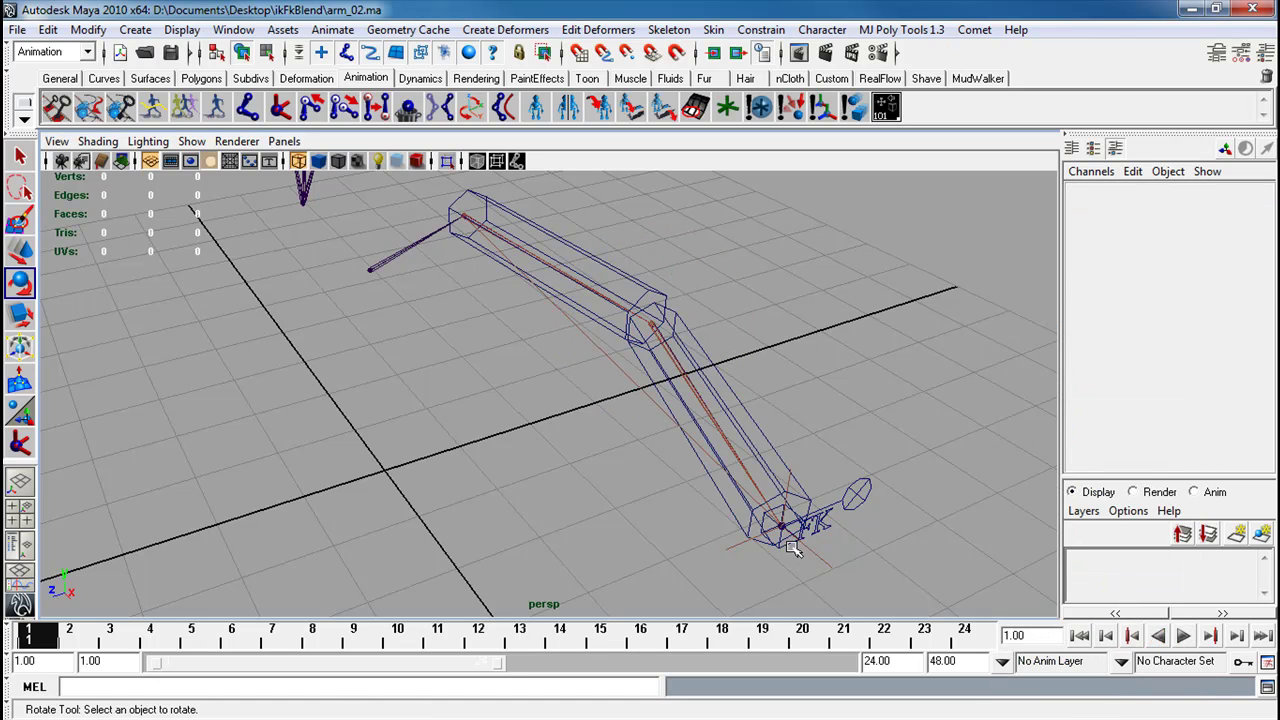
pyautogui.click(792, 548)
pyautogui.rightClick(1207, 256)
pyautogui.press('Escape')
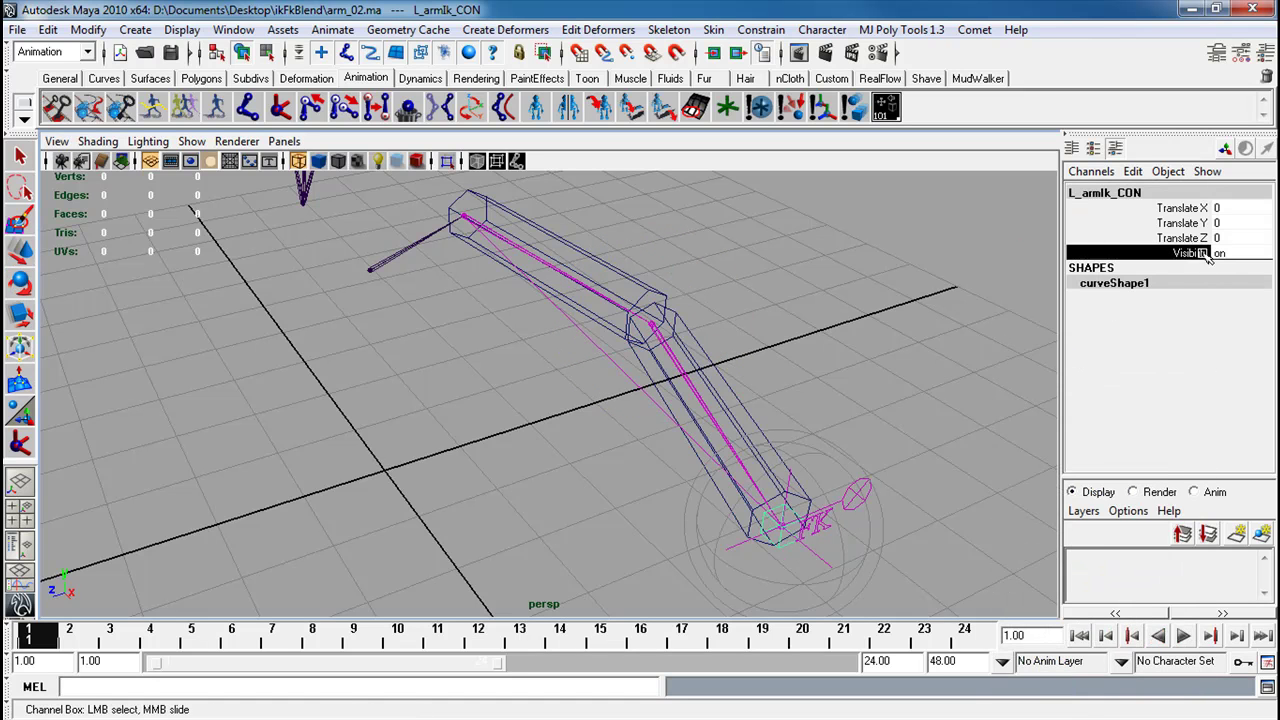
pyautogui.rightClick(1207, 256)
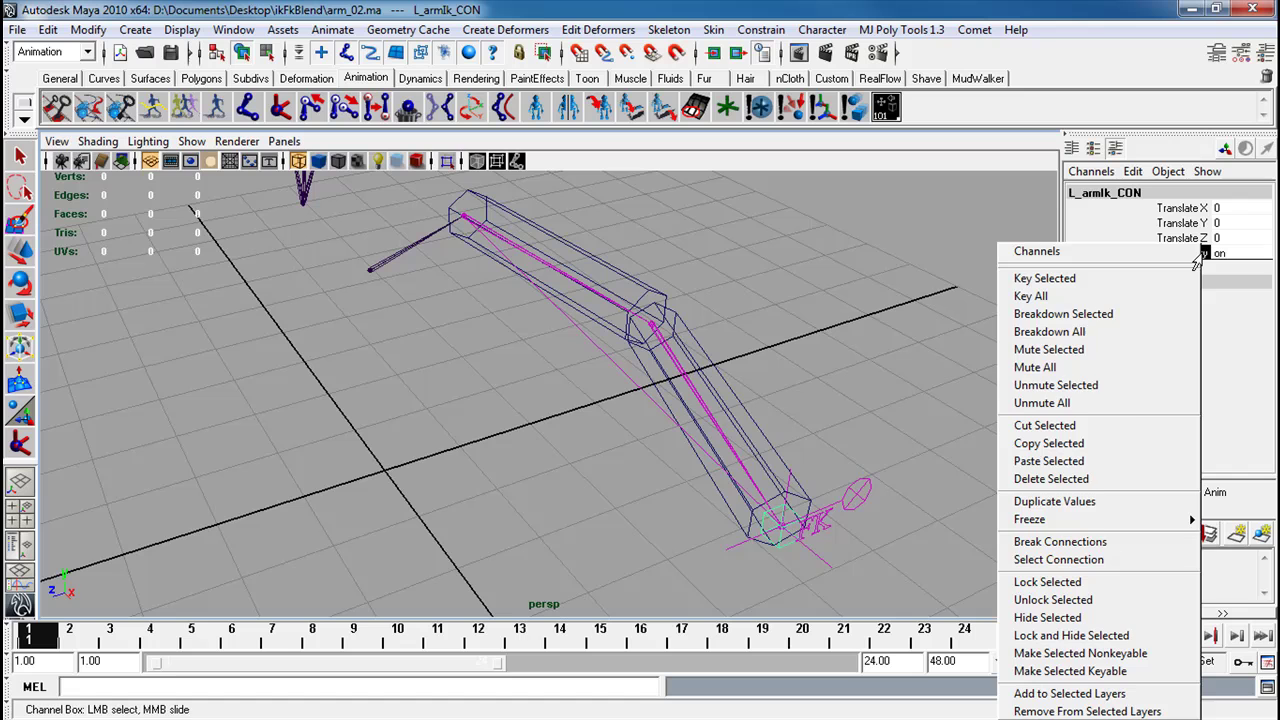
pyautogui.click(1070, 635)
# Raise ikFkSwitch's Ik Fk Blend to switch the arm back to IK
pyautogui.click(886, 497)
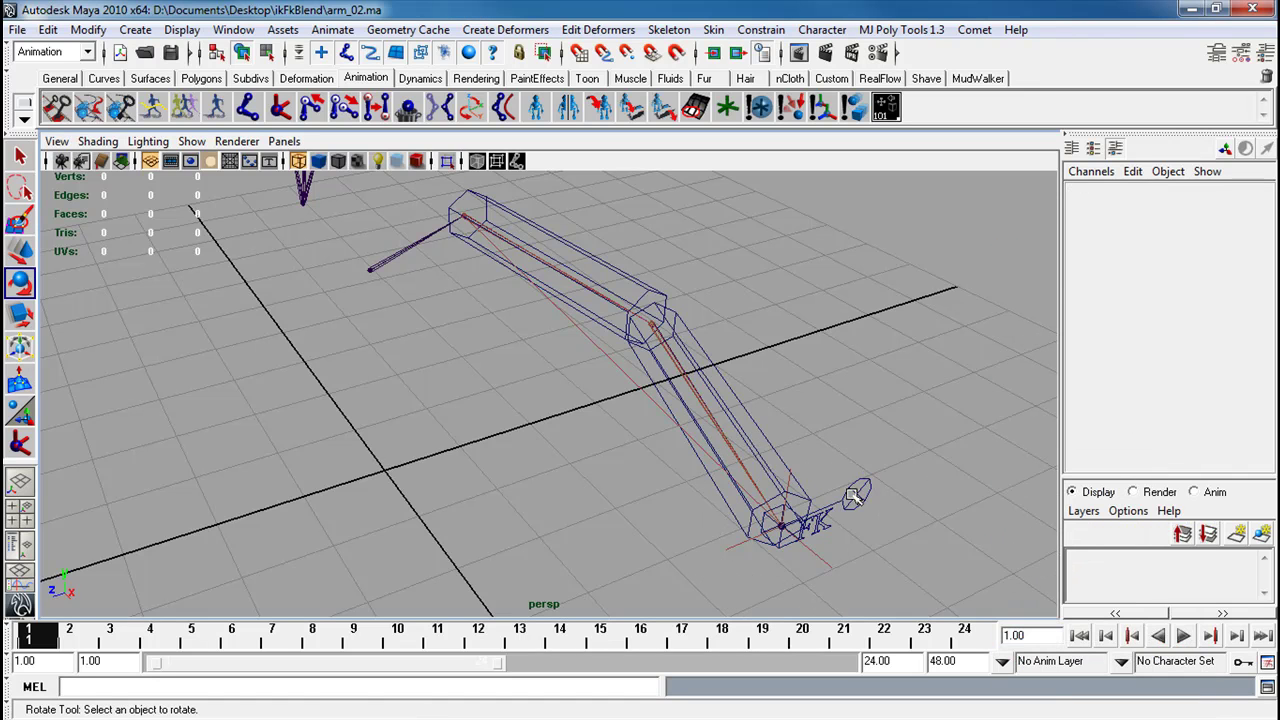
pyautogui.click(853, 497)
pyautogui.click(1182, 207)
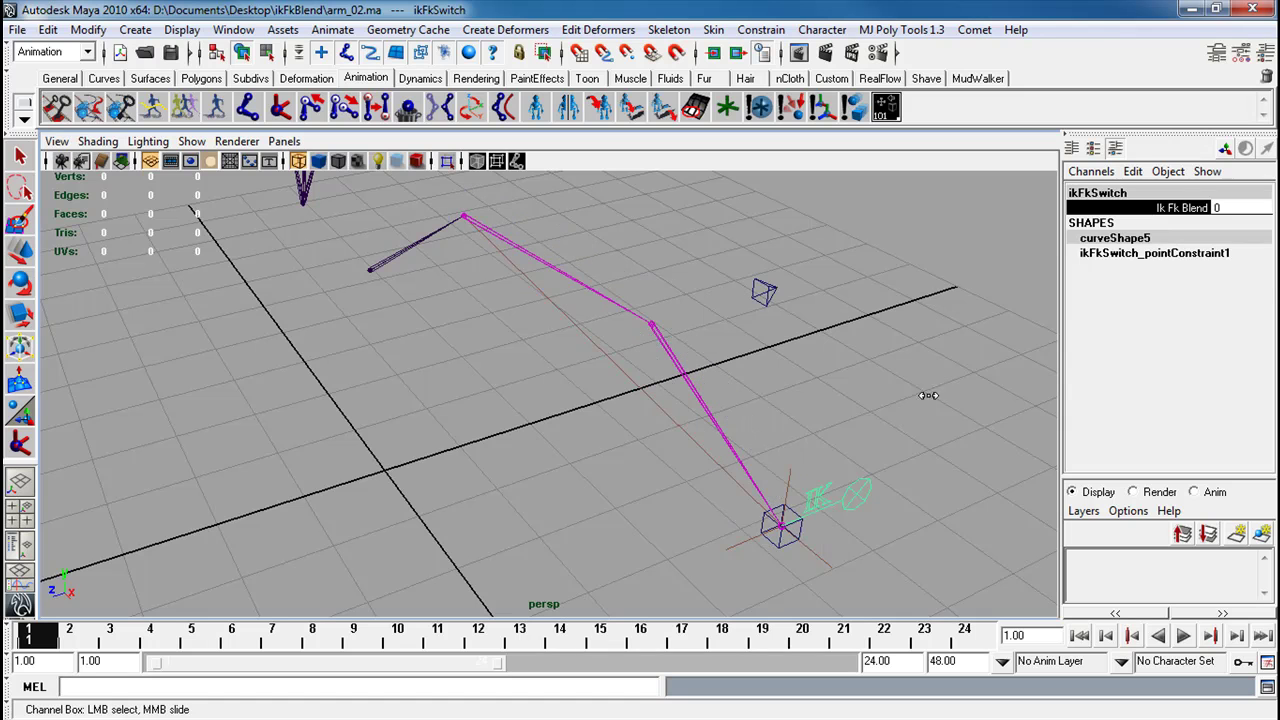
pyautogui.click(860, 336)
# Lock and hide the Visibility channel of L_armPole_CON
pyautogui.press('e')
pyautogui.click(763, 292)
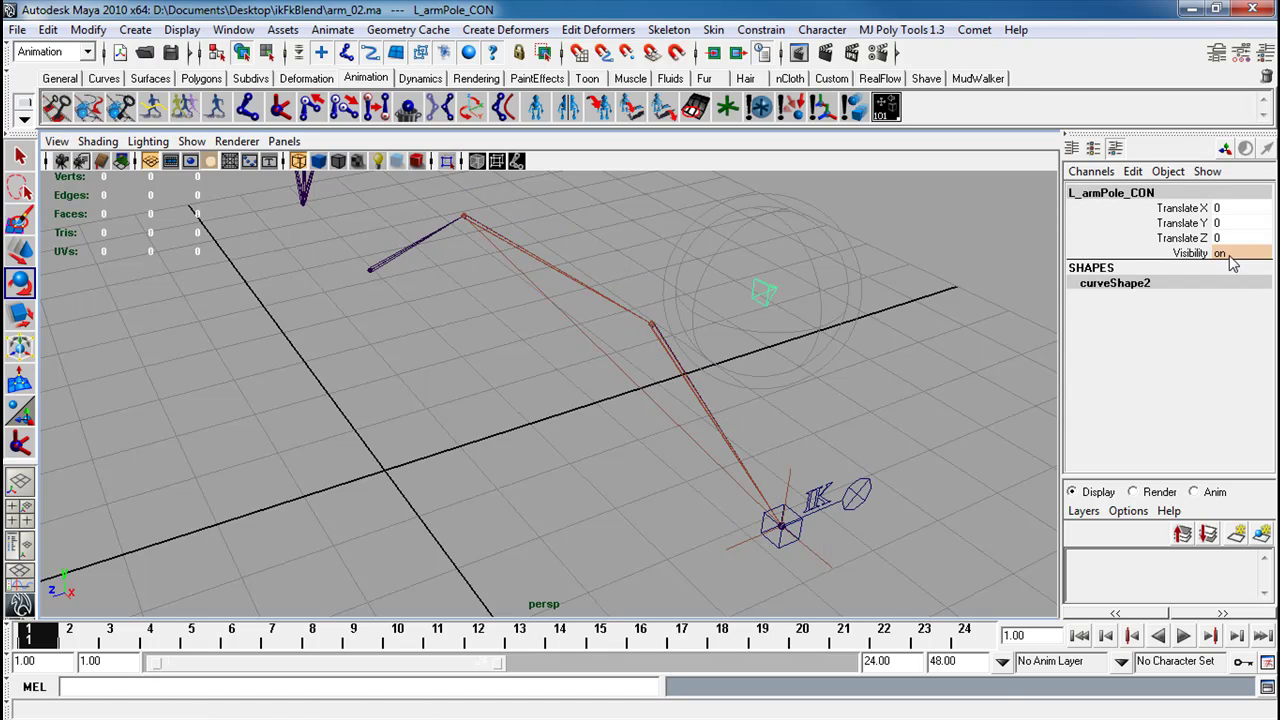
pyautogui.click(1195, 253)
pyautogui.rightClick(1195, 253)
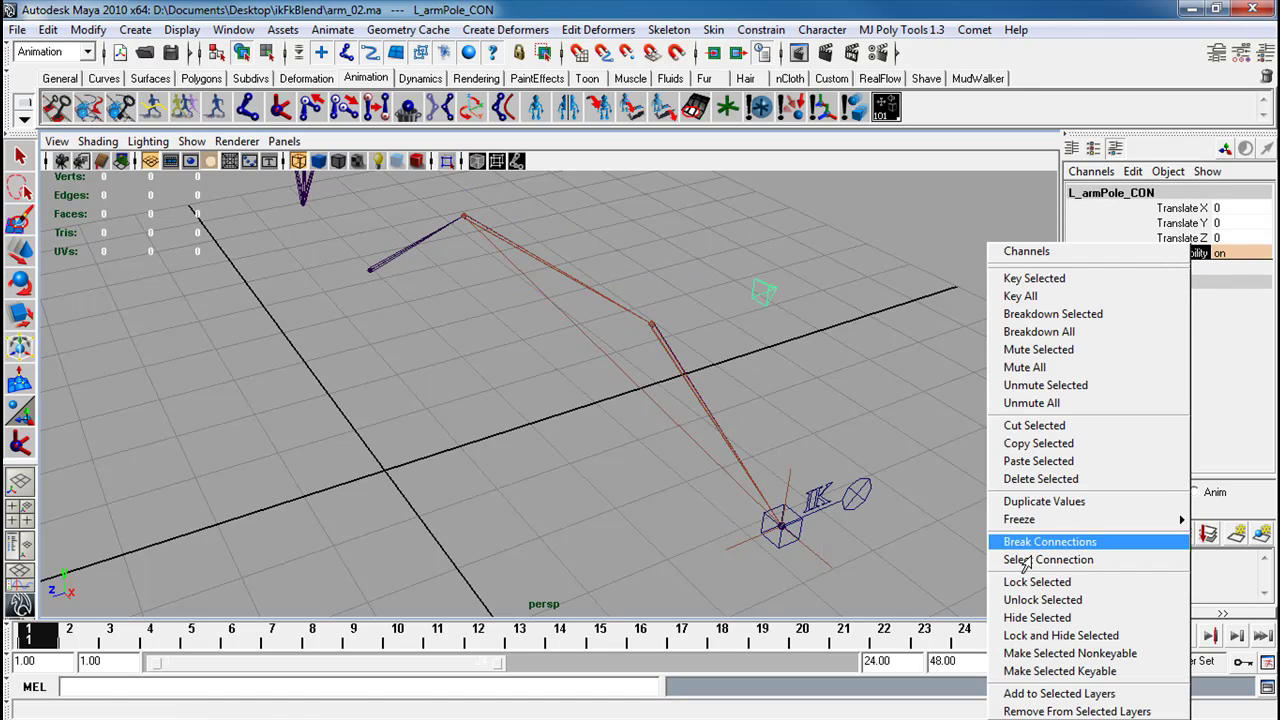
pyautogui.click(1022, 640)
pyautogui.click(909, 505)
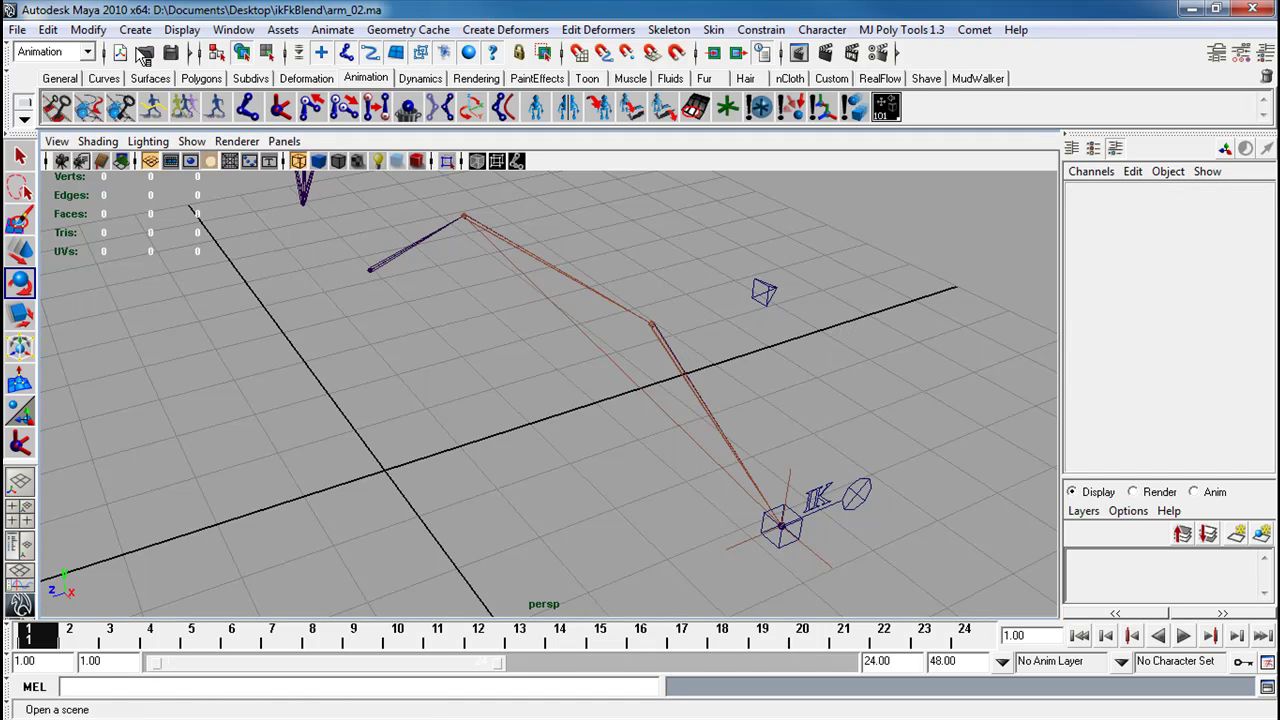
# Hide the L_ikShoulder_JNT and L_fkShoulder_JNT joint chains through the Hypergraph hierarchy
pyautogui.click(220, 31)
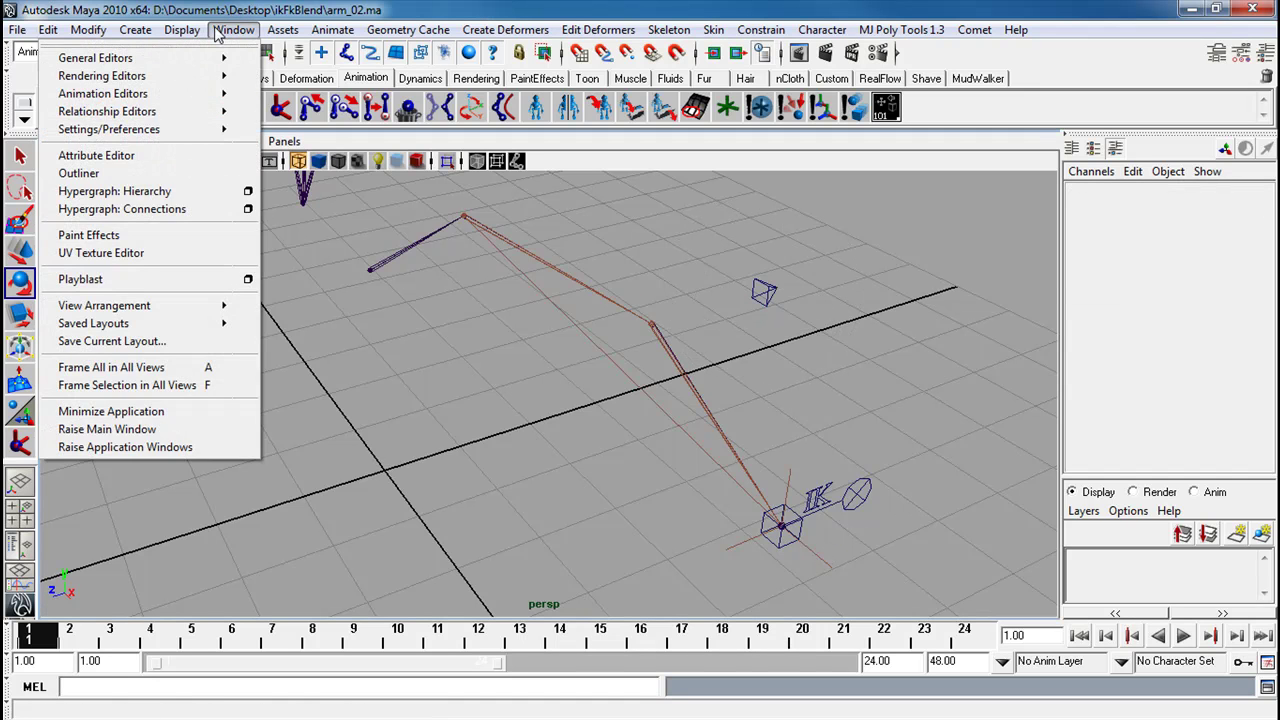
pyautogui.click(130, 191)
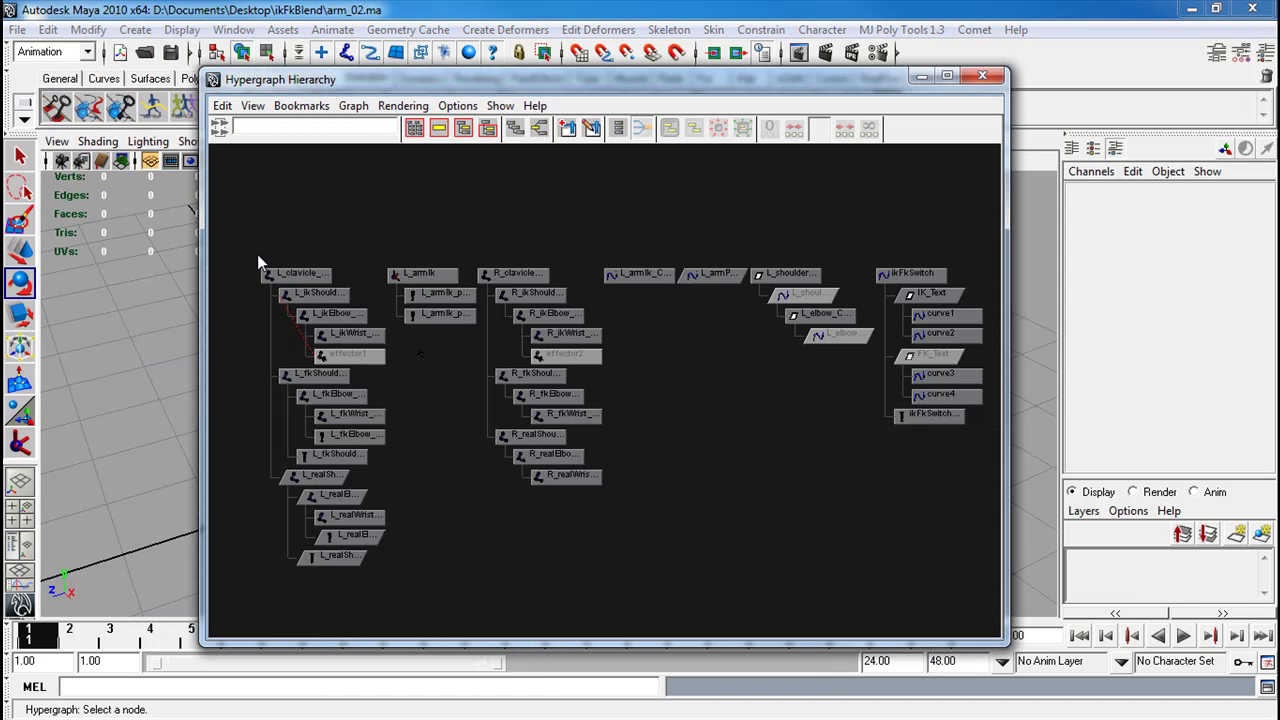
pyautogui.click(330, 297)
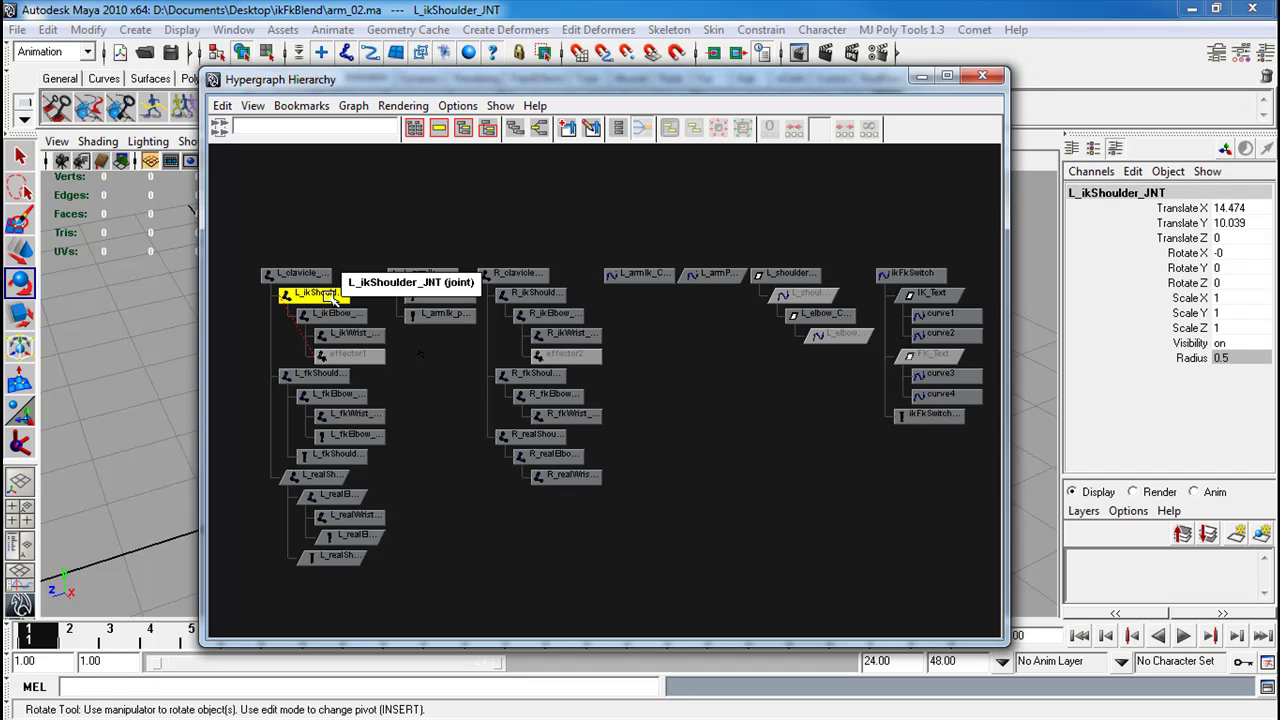
pyautogui.keyDown('shift'); pyautogui.click(318, 374); pyautogui.keyUp('shift')
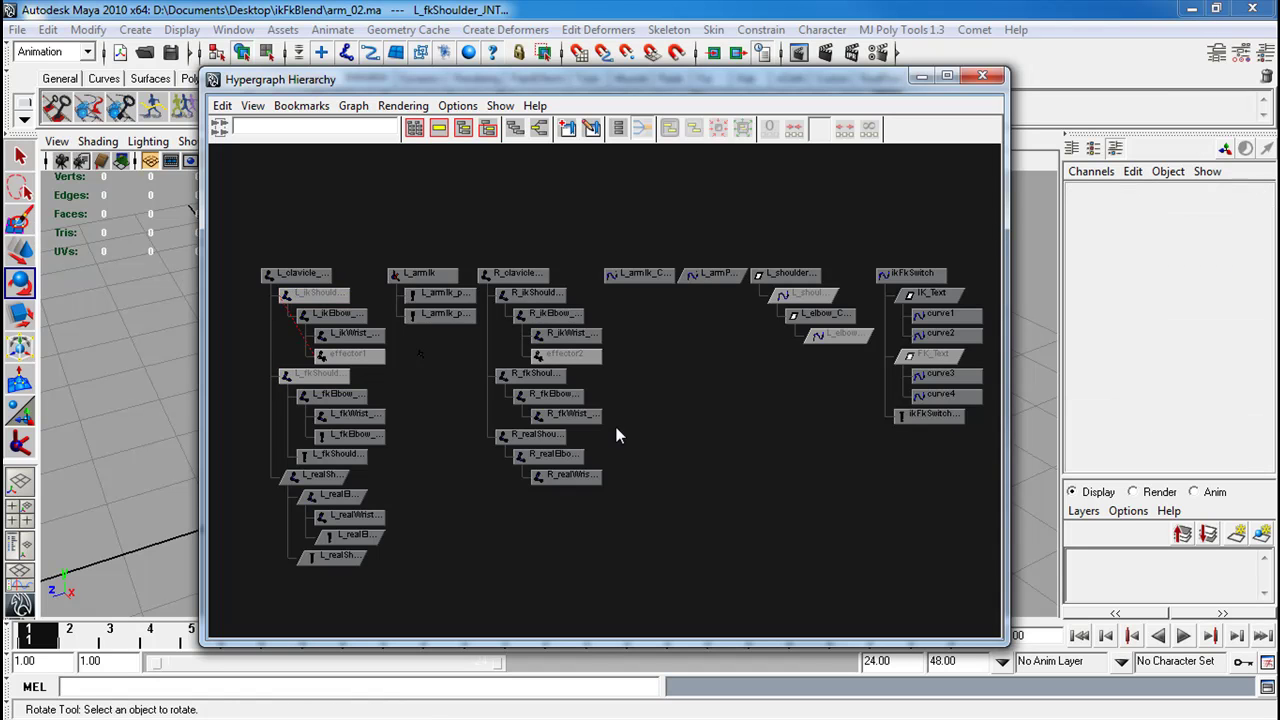
pyautogui.click(988, 78)
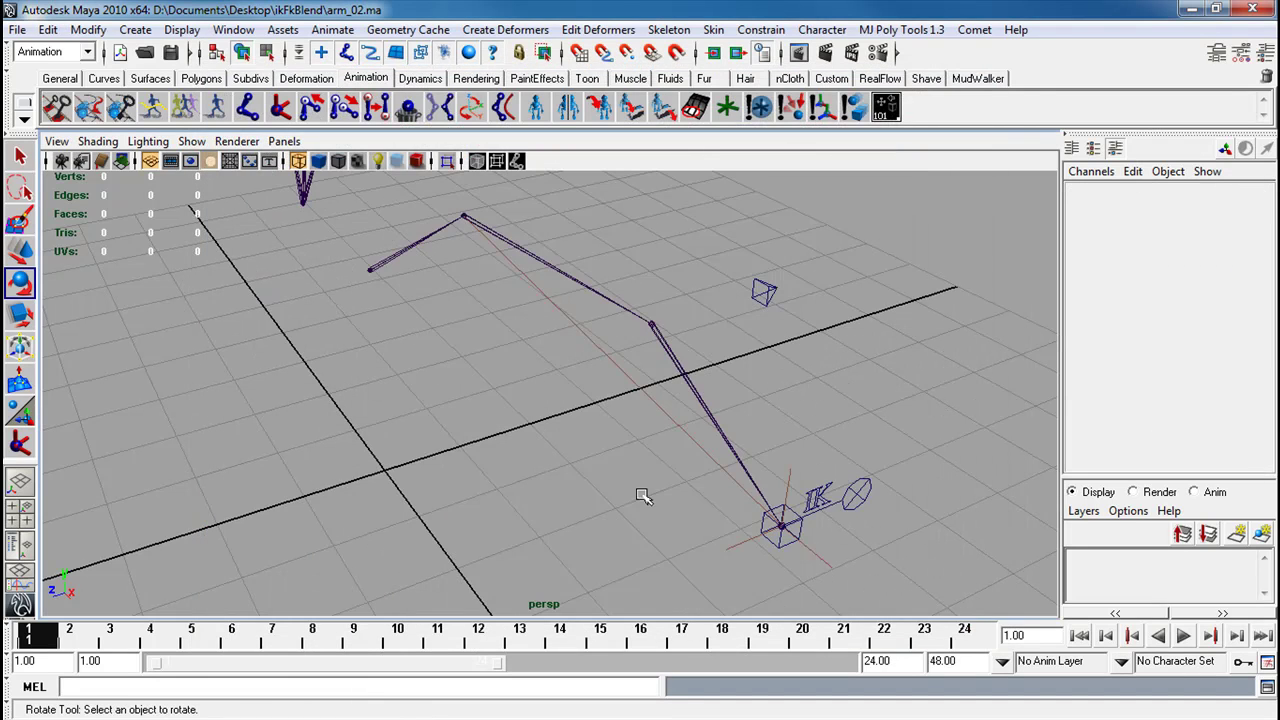
# Move L_armIk_CON to about -14.568, 2.663, 21.703 to test the visible arm in IK
pyautogui.click(781, 546)
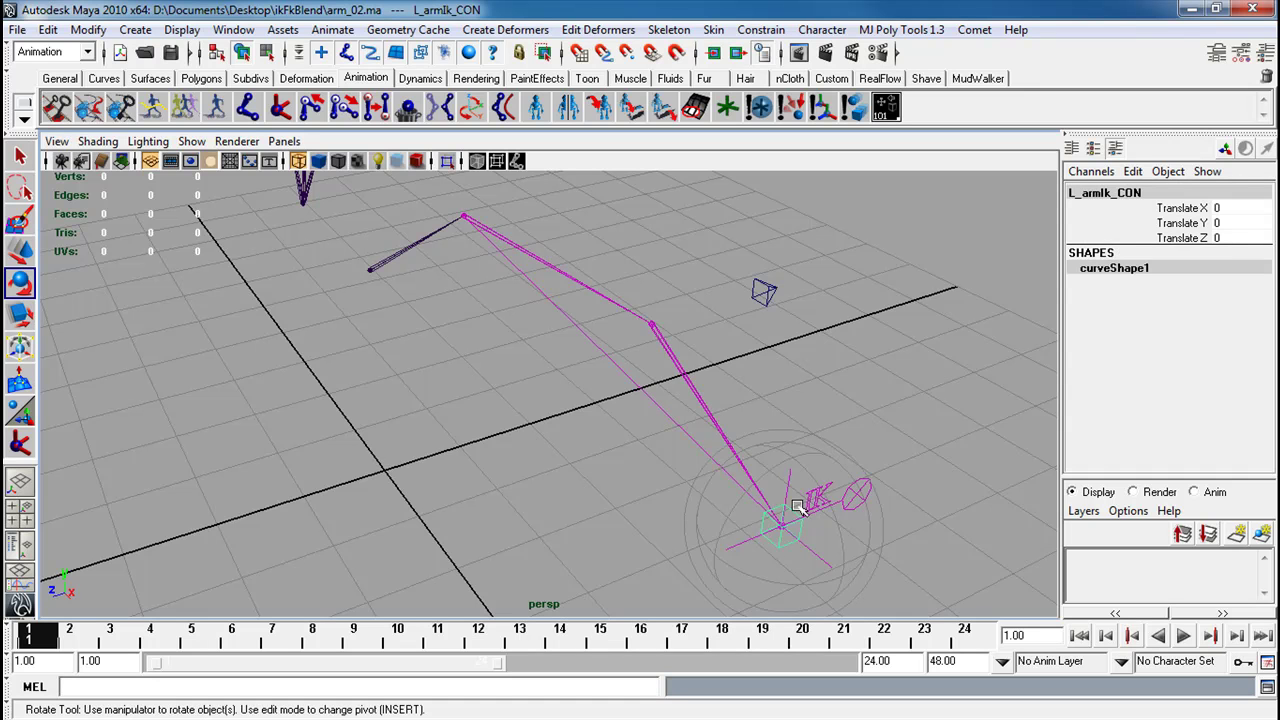
pyautogui.press('w')
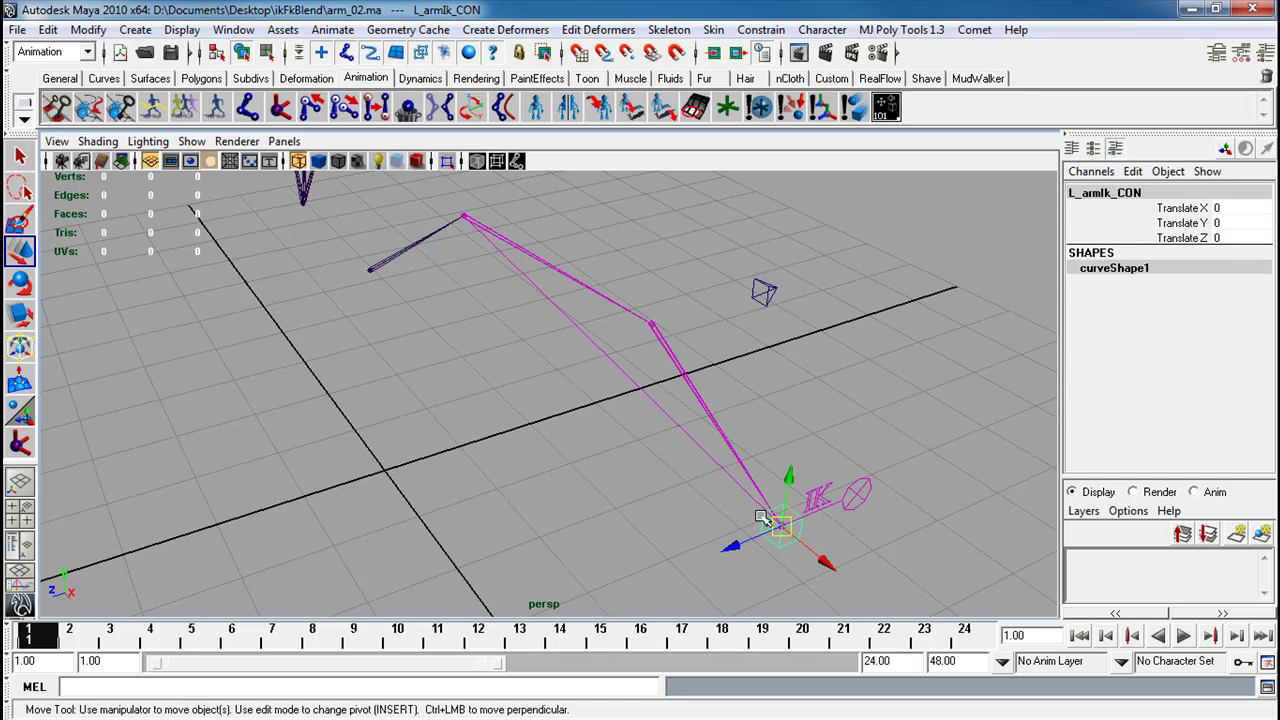
pyautogui.moveTo(777, 520); pyautogui.dragTo(373, 485, button='middle')
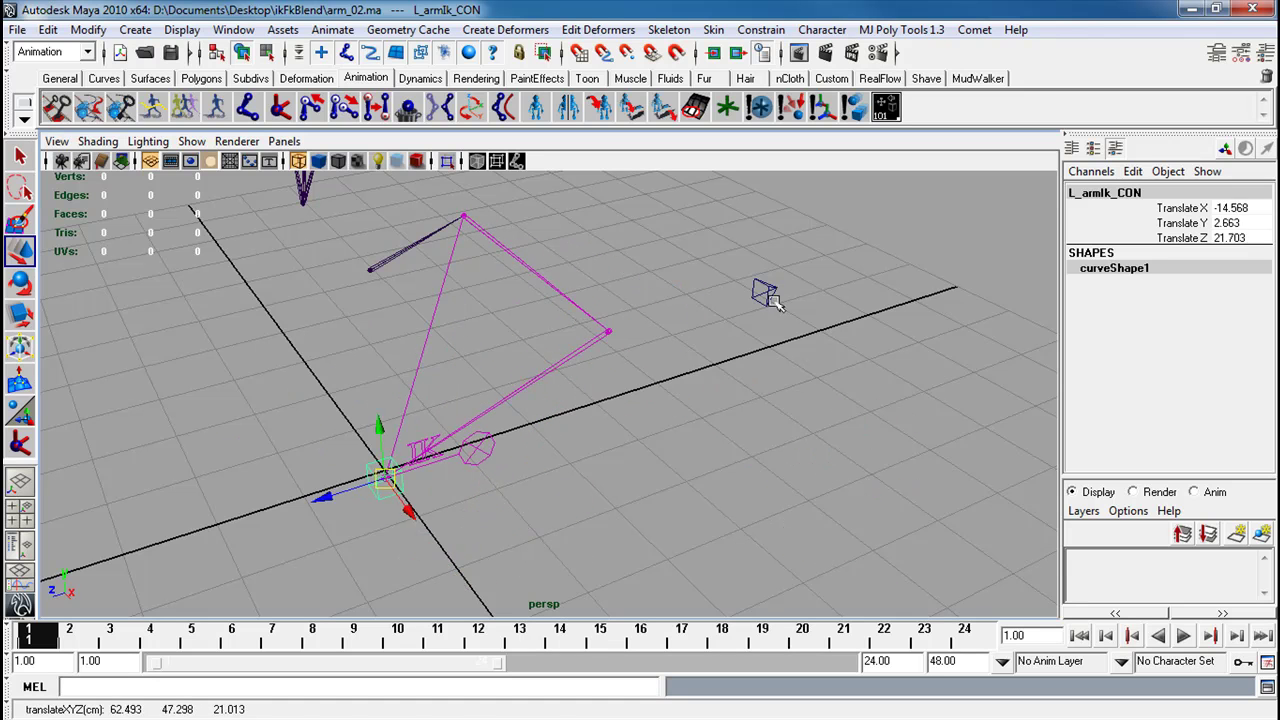
# Shift the L_armPole_CON pole vector control toward the arm and set ikFkSwitch's Ik Fk Blend to 0 for FK
pyautogui.click(763, 289)
pyautogui.moveTo(763, 289); pyautogui.dragTo(697, 295, button='middle')
pyautogui.click(484, 446)
pyautogui.click(1205, 208)
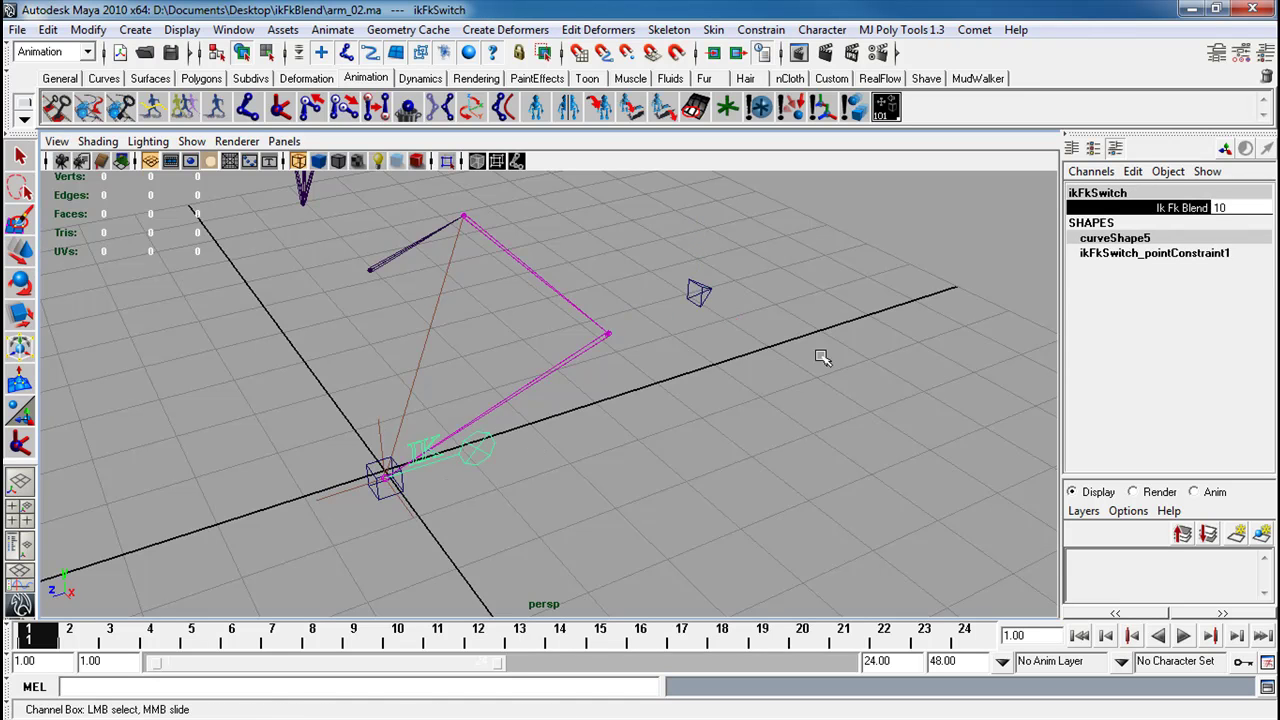
pyautogui.moveTo(817, 357); pyautogui.dragTo(583, 459, button='middle')
# Pose the arm in FK by rotating L_shoulder_CON to about -74.758 in Z and L_elbow_CON to about 53.935 in X
pyautogui.click(583, 313)
pyautogui.press('w')
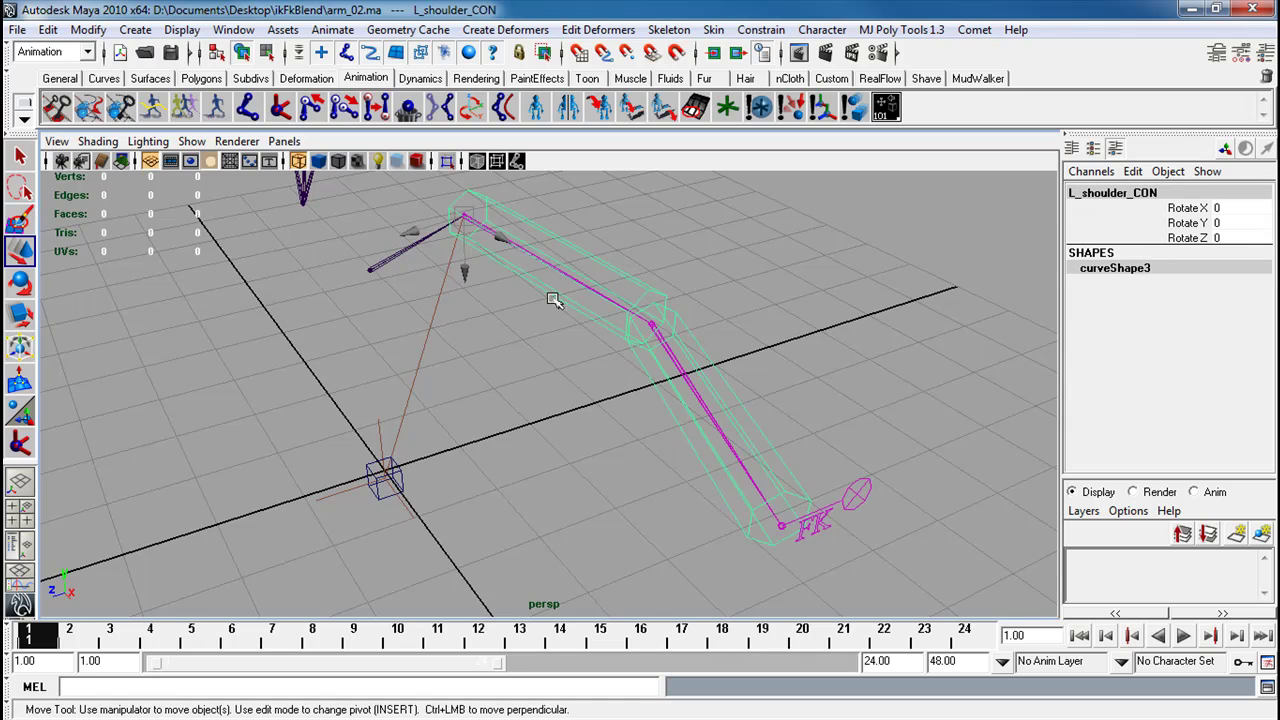
pyautogui.press('e')
pyautogui.moveTo(509, 206); pyautogui.dragTo(513, 331)
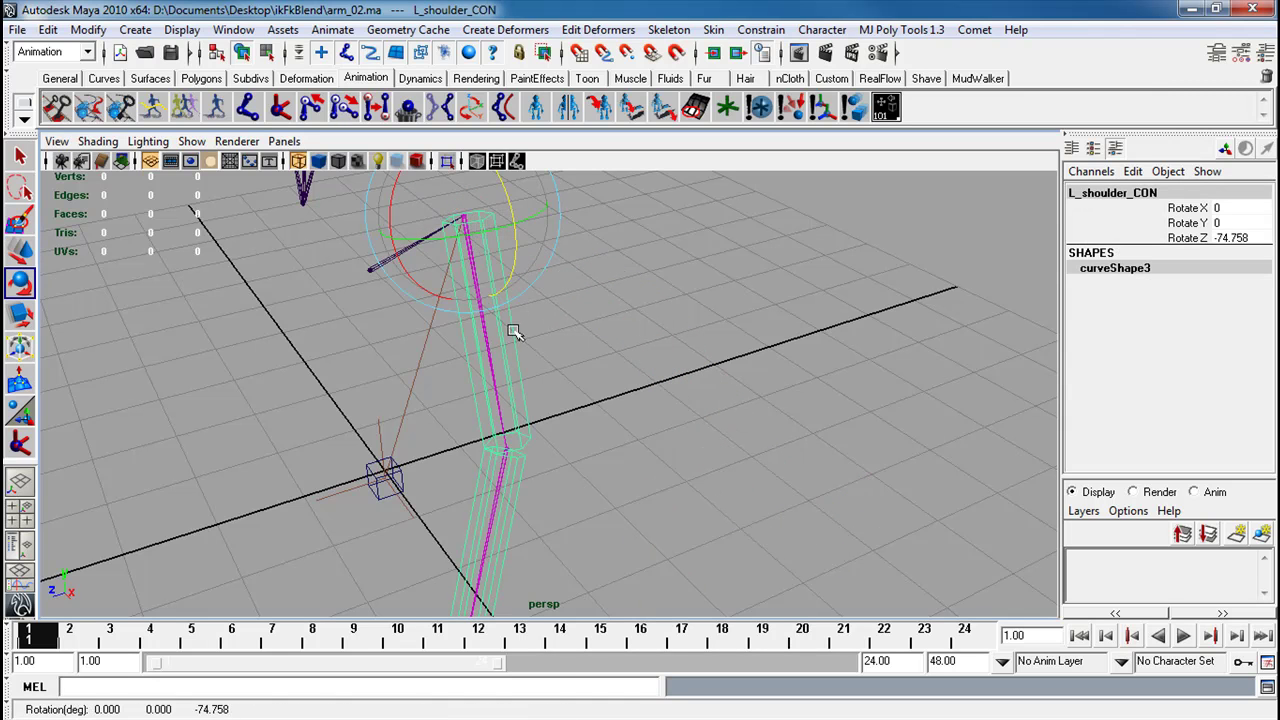
pyautogui.click(525, 466)
pyautogui.moveTo(458, 402); pyautogui.dragTo(535, 344)
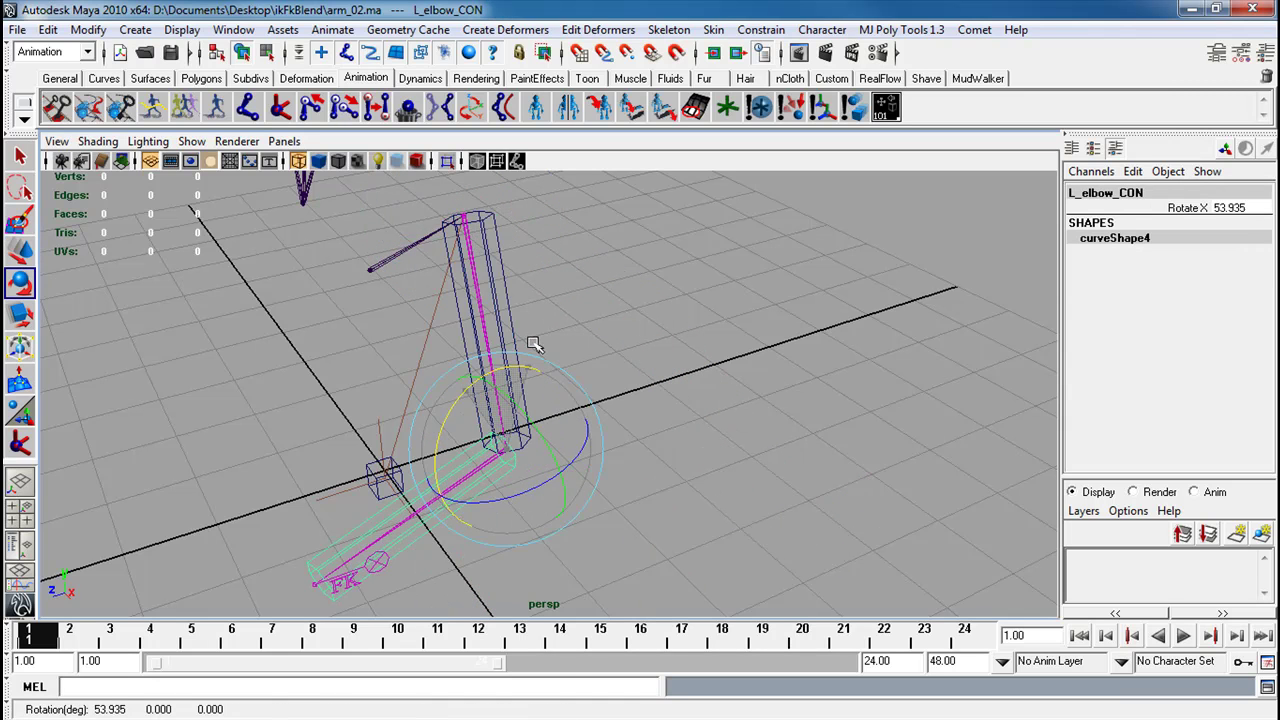
# Set ikFkSwitch's Ik Fk Blend to 10 to return the arm to its IK pose
pyautogui.click(383, 574)
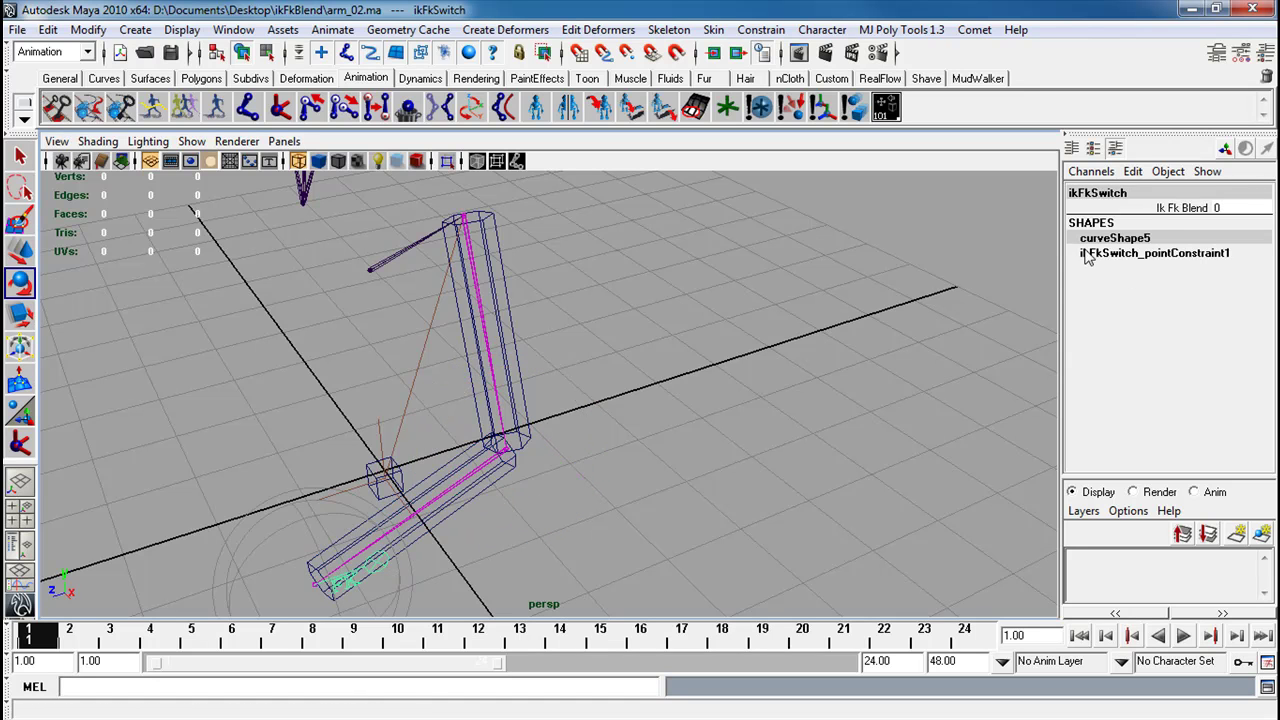
pyautogui.click(1180, 208)
pyautogui.moveTo(929, 341); pyautogui.dragTo(1040, 337, button='middle')
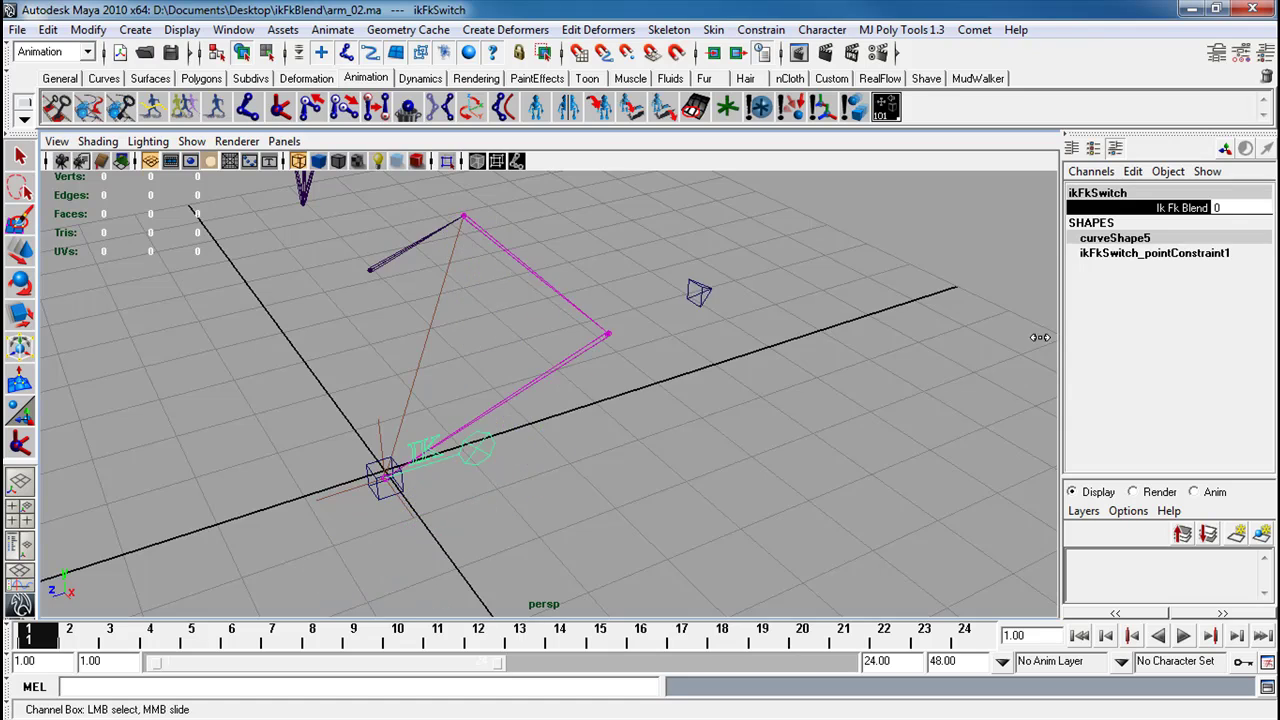
pyautogui.keyDown('alt'); pyautogui.moveTo(895, 402); pyautogui.dragTo(474, 402); pyautogui.keyUp('alt')
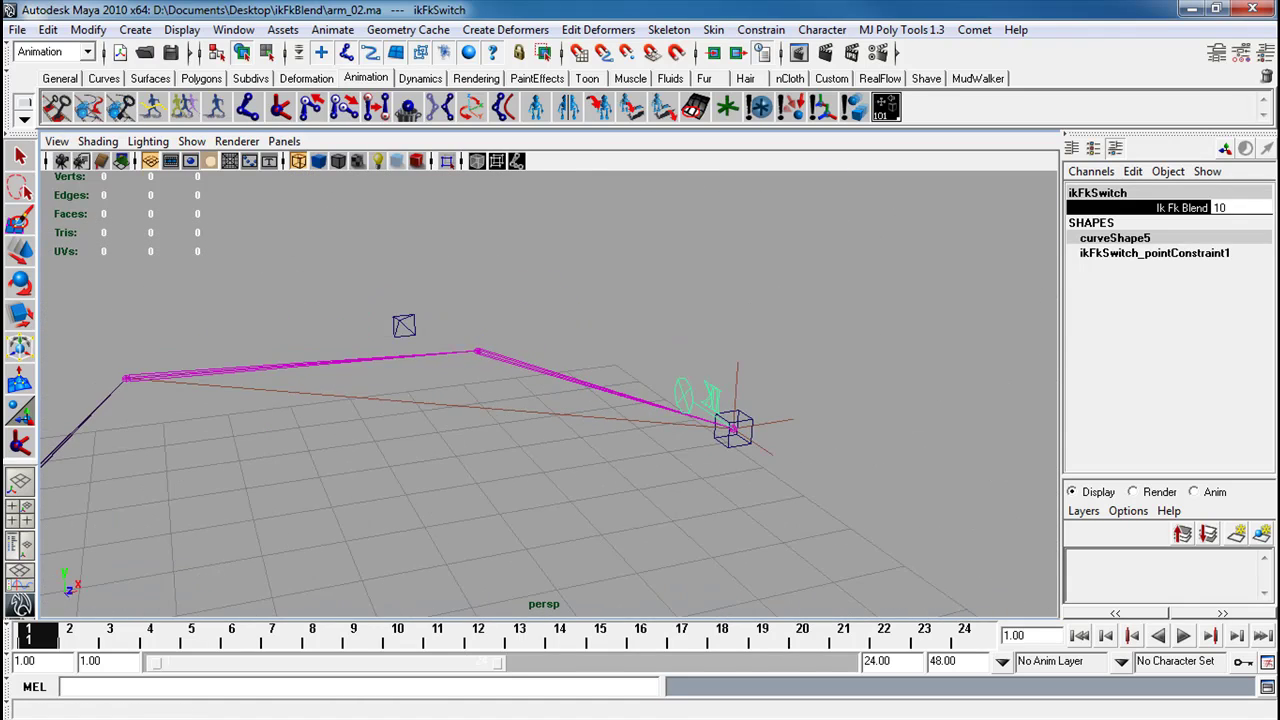